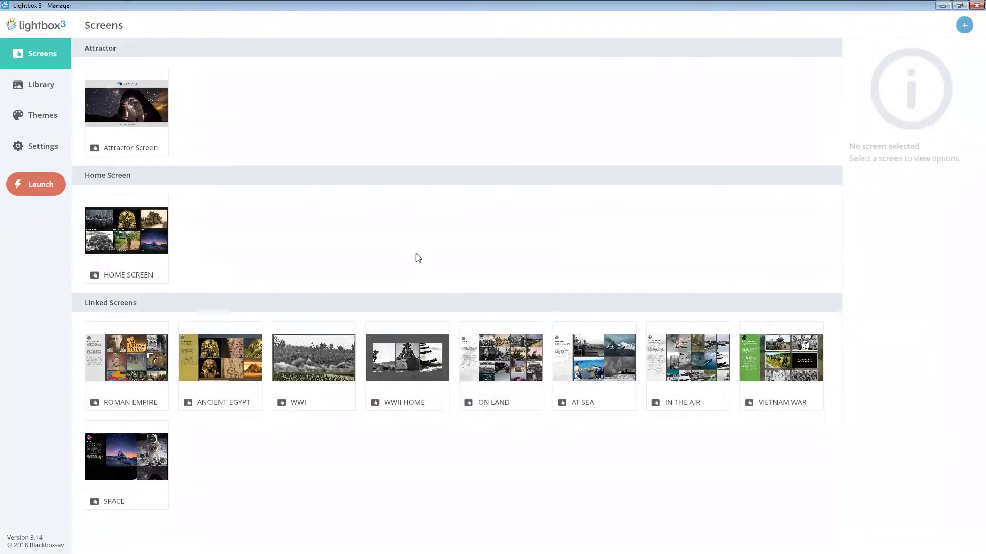
- Factory reset all Lightbox data, restarting the program and confirming the deletion of everything
left_click(27, 153)
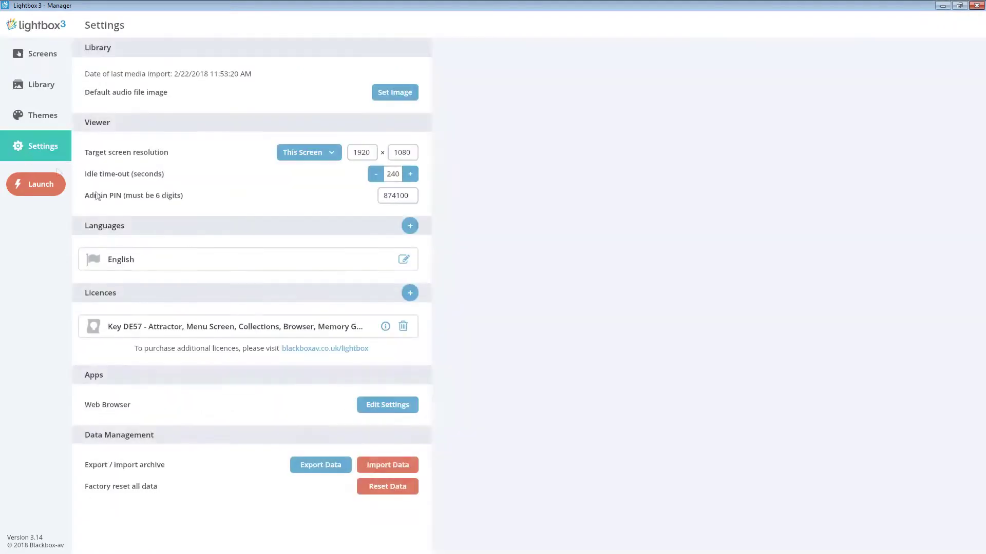
left_click(386, 487)
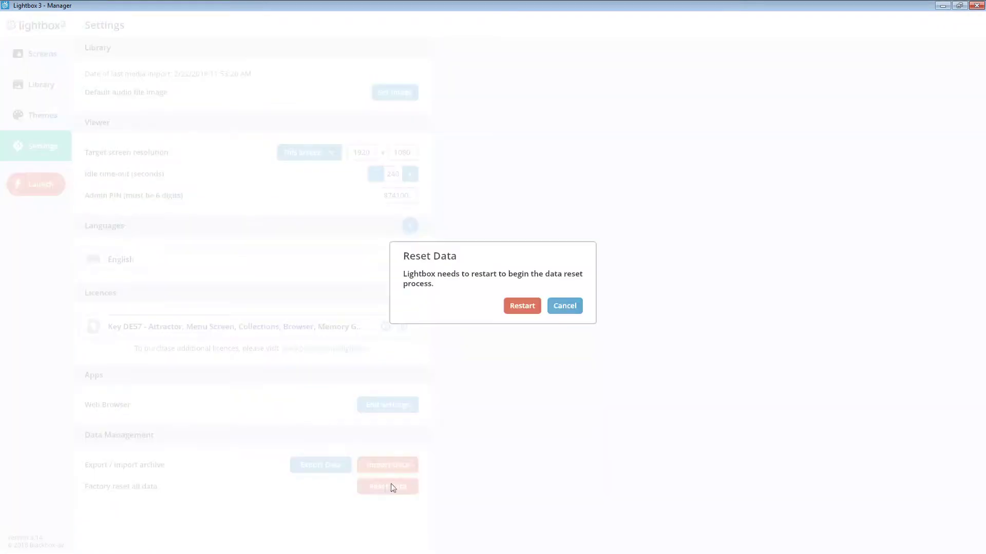
left_click(519, 306)
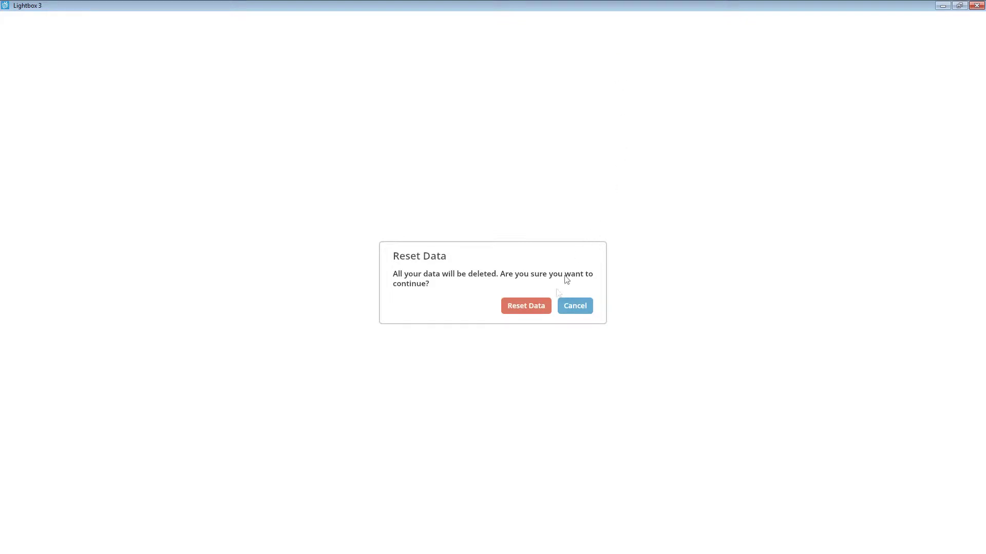
left_click(549, 306)
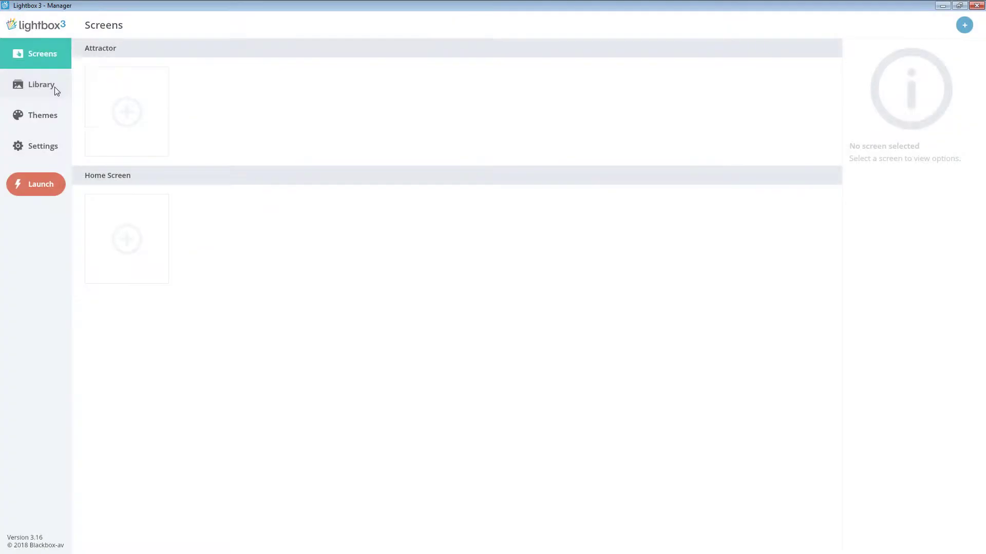
- Import the quiz image files into the empty media library and close the import report
left_click(55, 88)
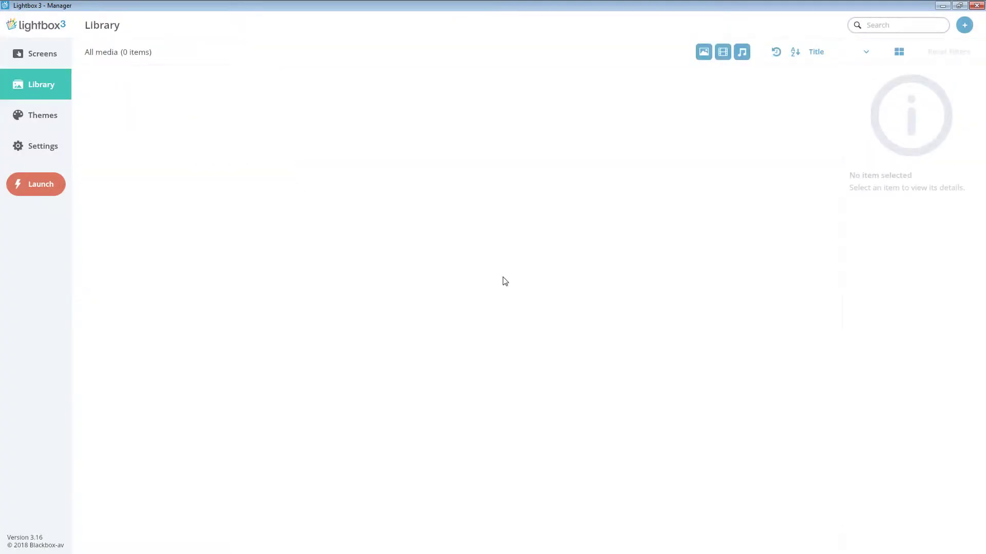
left_click_drag(672, 380, 594, 167)
left_click_drag(339, 230, 341, 229)
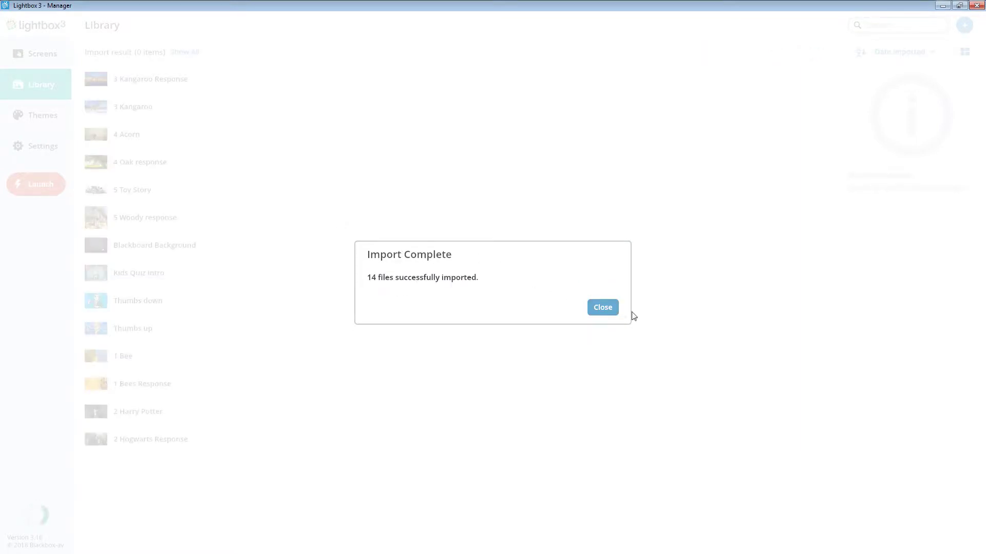
left_click(603, 306)
- Reverse the sort order of the imported media, and view the items as a grid before returning to the list view
left_click(866, 53)
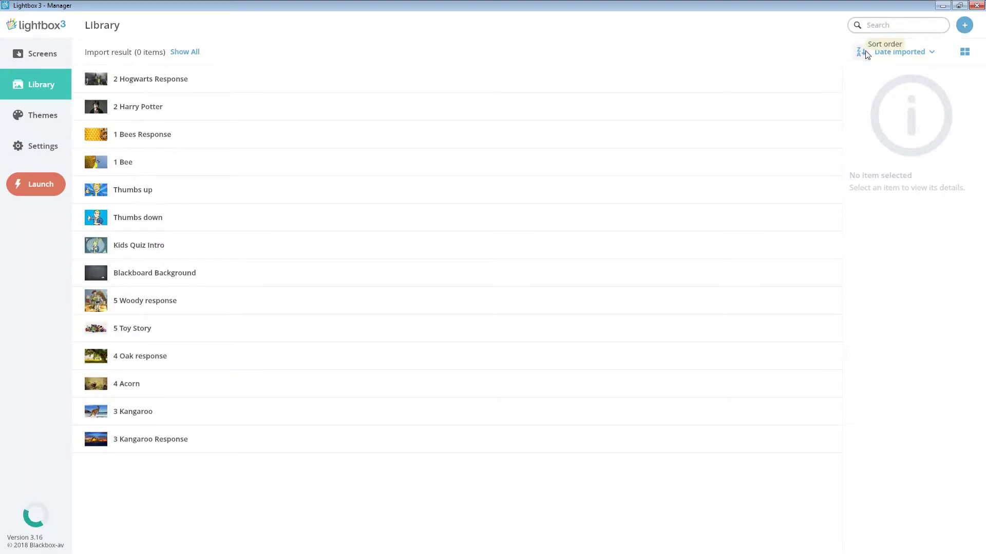
left_click(899, 52)
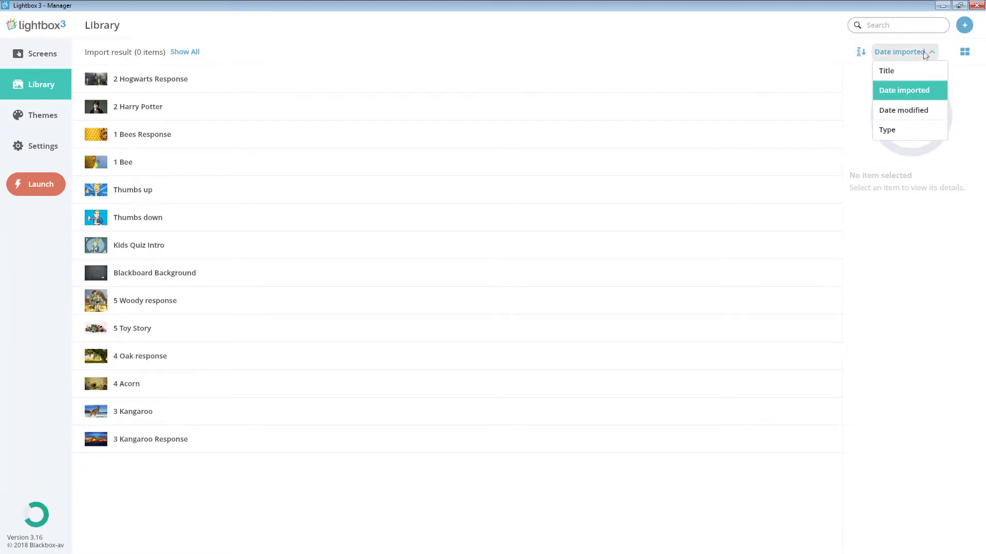
left_click(956, 59)
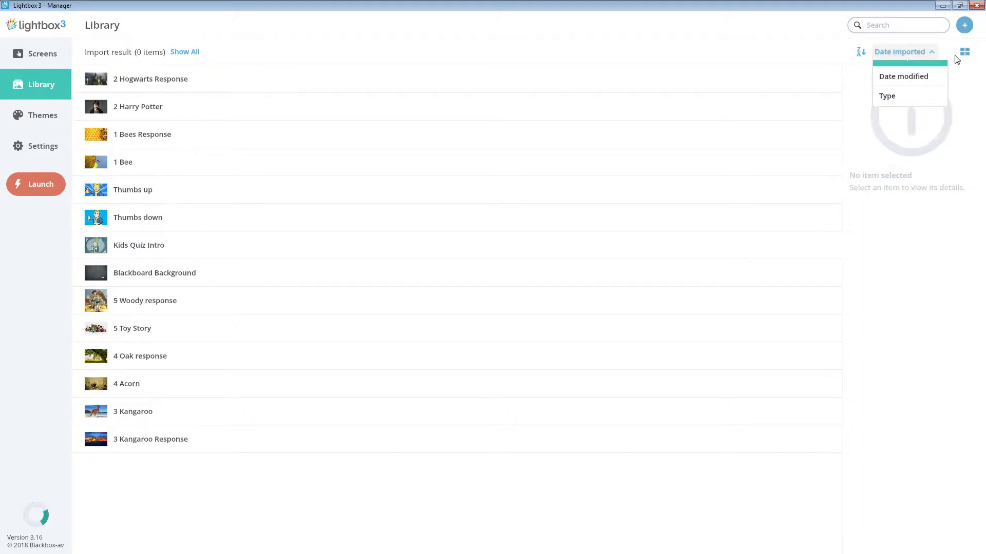
left_click(959, 57)
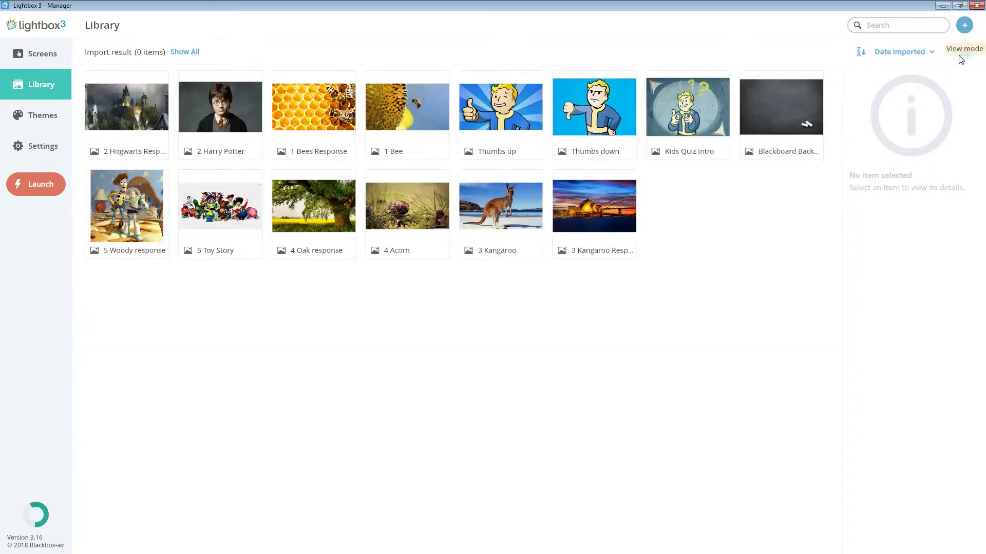
left_click(960, 57)
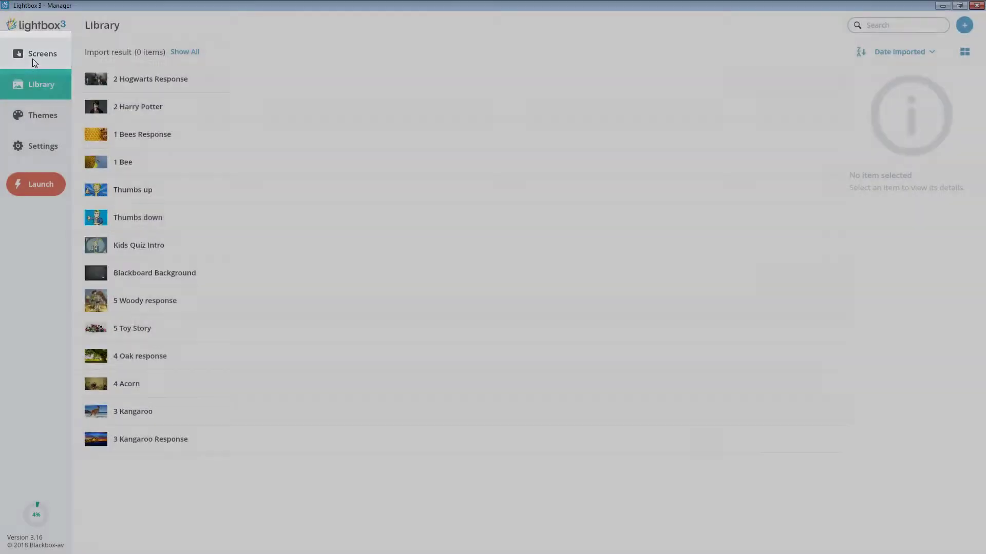
- Create a new screen of the Quiz type
left_click(34, 61)
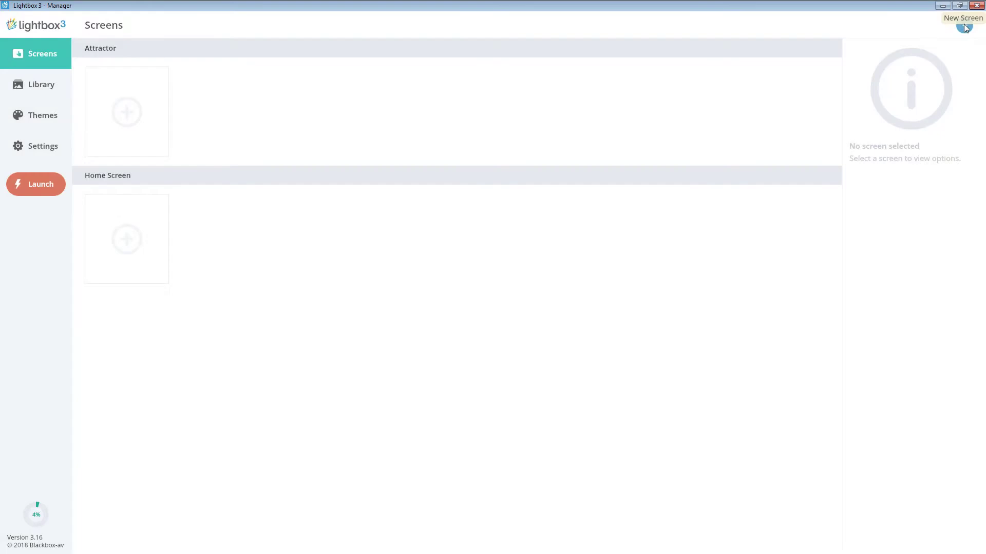
left_click(964, 26)
left_click(556, 259)
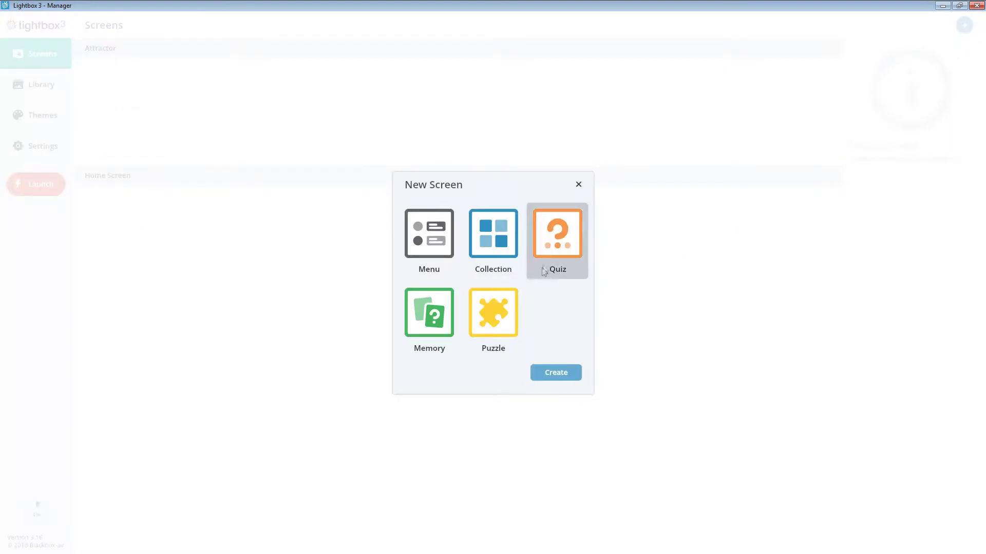
left_click(554, 370)
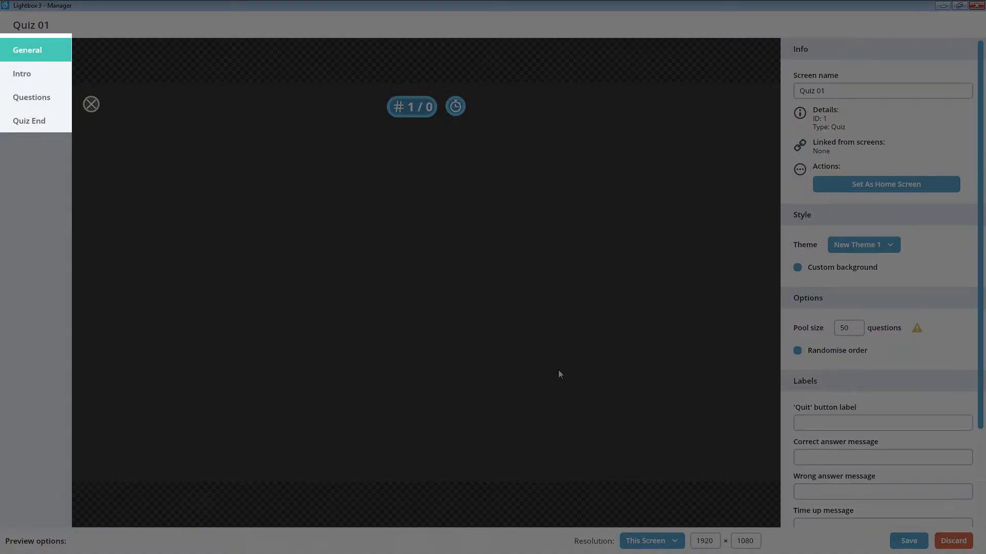
left_click(559, 374)
- Rename the screen "Kids Quiz" and leave its custom background option turned off
left_click_drag(856, 90, 710, 95)
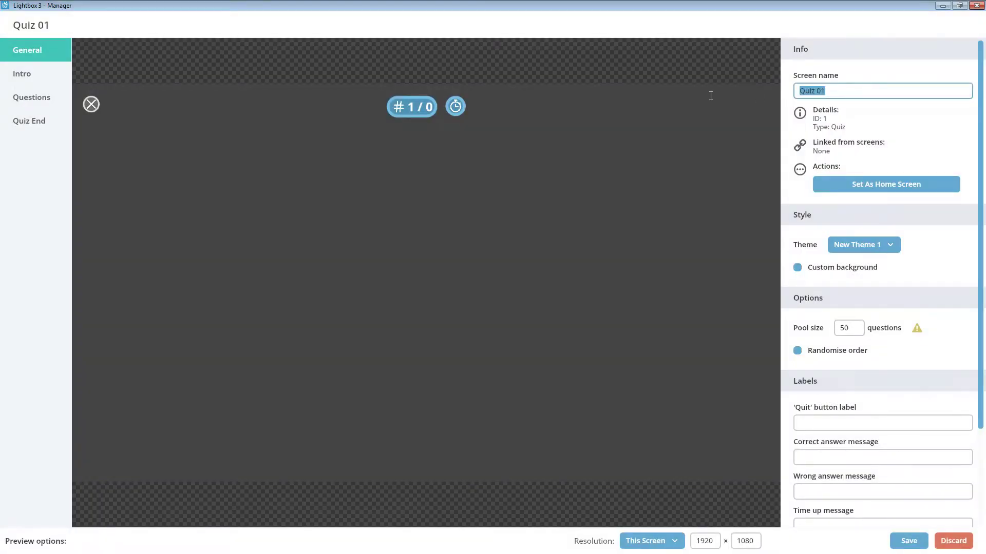
type("Kids Qu")
left_click(842, 267)
left_click(843, 268)
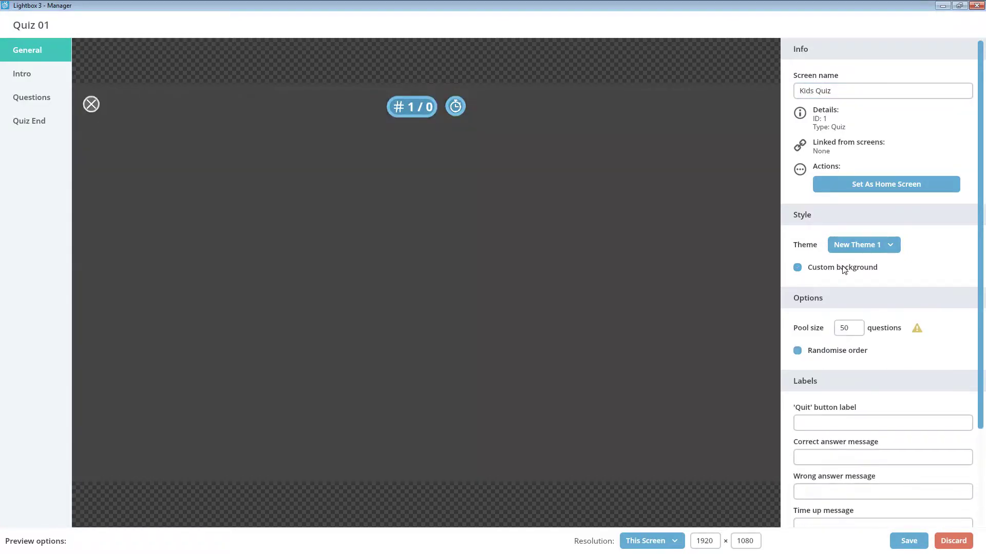
- Set the quiz's pool size to 5 questions and enable randomised order
left_click(846, 324)
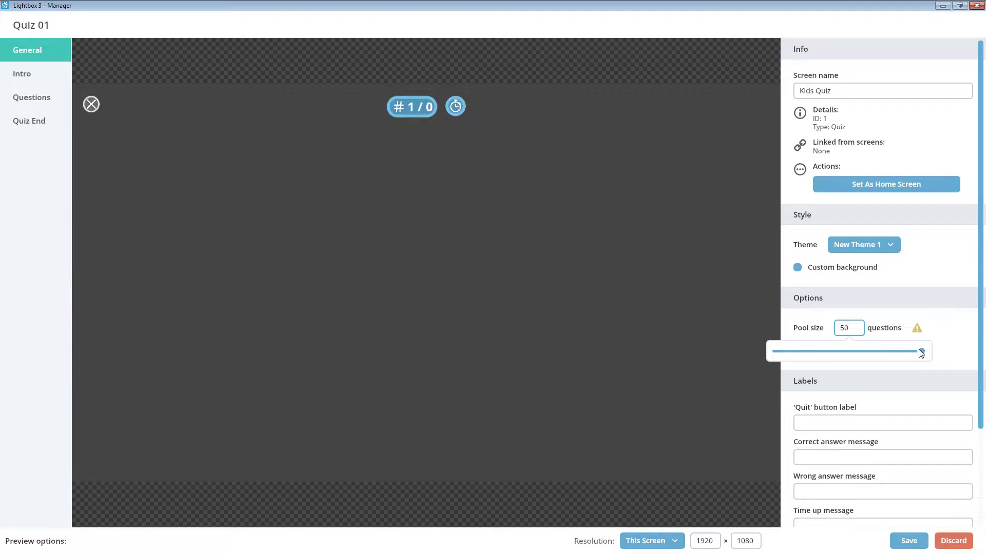
left_click_drag(921, 353, 788, 341)
left_click(834, 354)
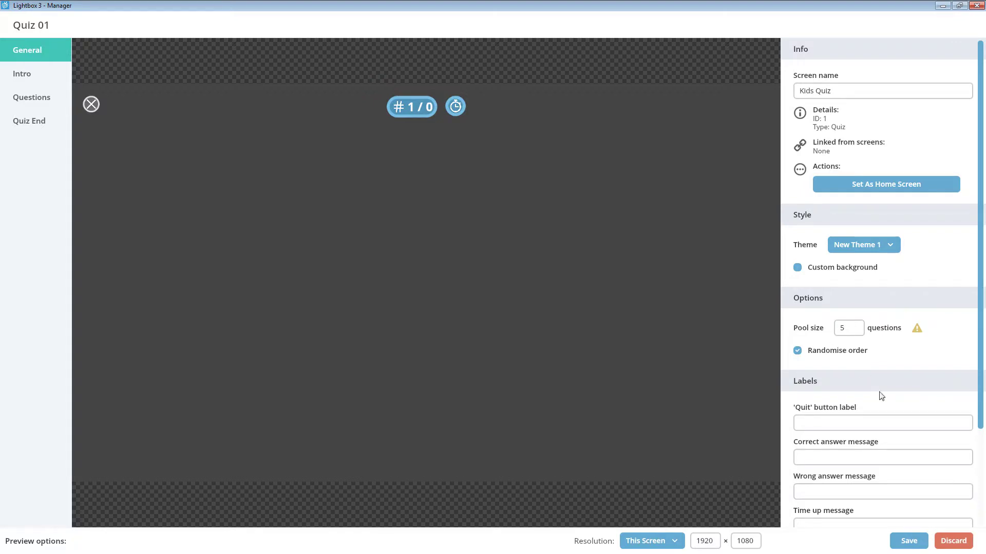
- Fill in the quiz labels in order: "I give up!", "Correct", "Wrong", "Time is up", "Continue", "Your Score:" and "Finish"
scroll(875, 354, "down", 2)
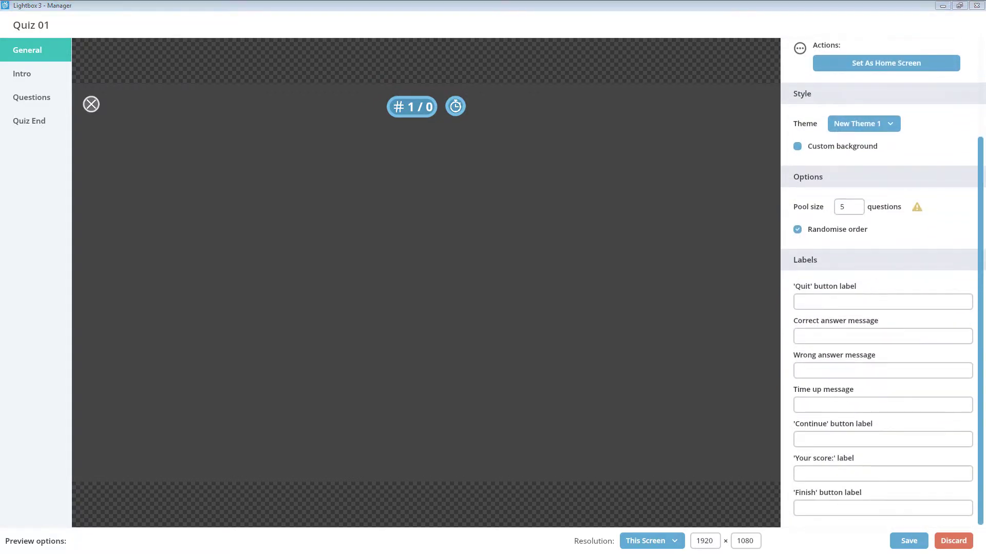
left_click(818, 305)
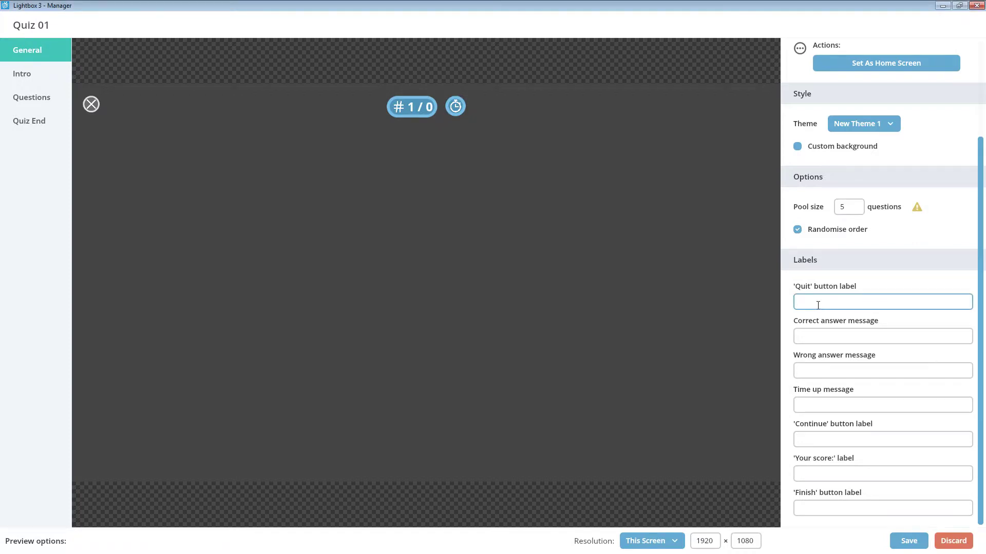
type("I give up!")
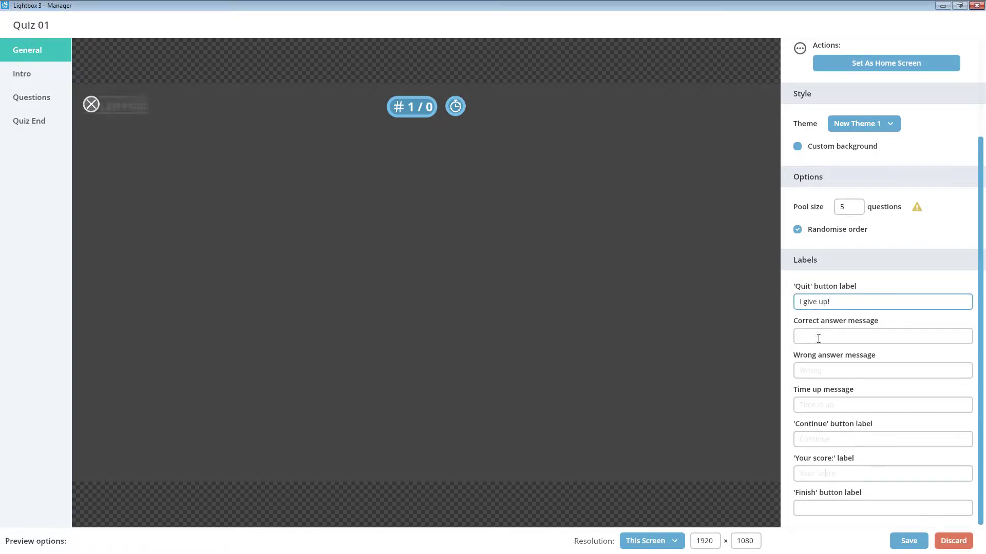
left_click(853, 509)
type("Finish")
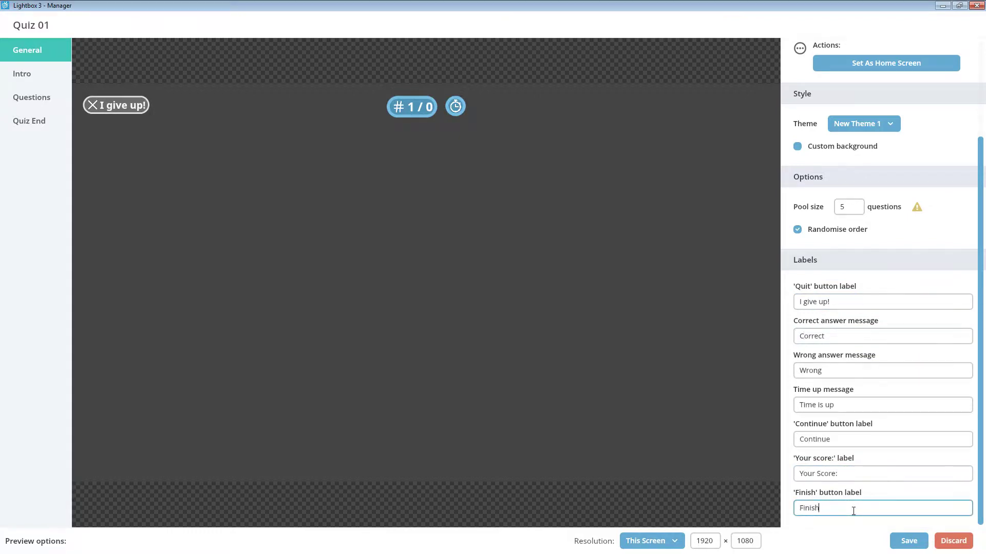
left_click(856, 497)
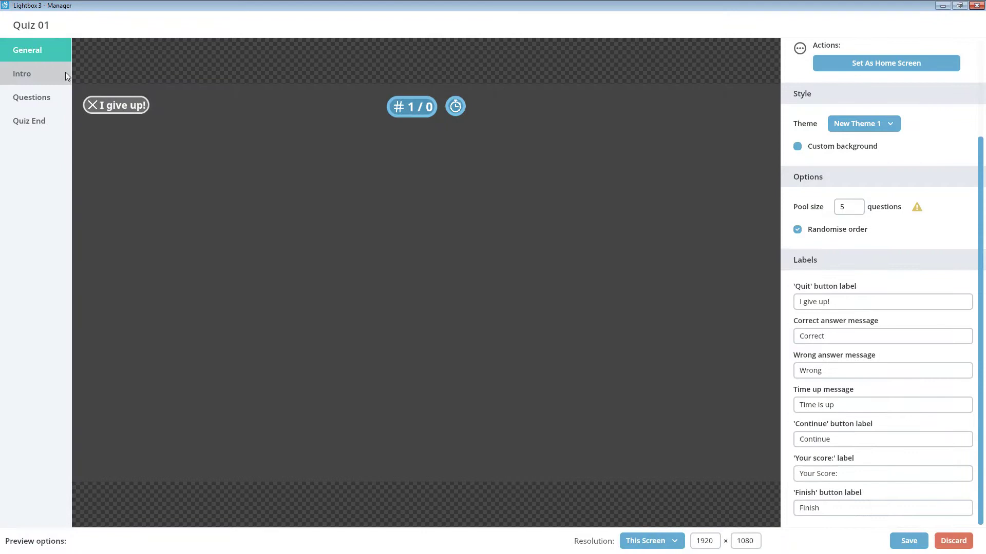
- Set the "Kids Quiz Intro" picture from the library as the quiz's intro image
left_click(65, 73)
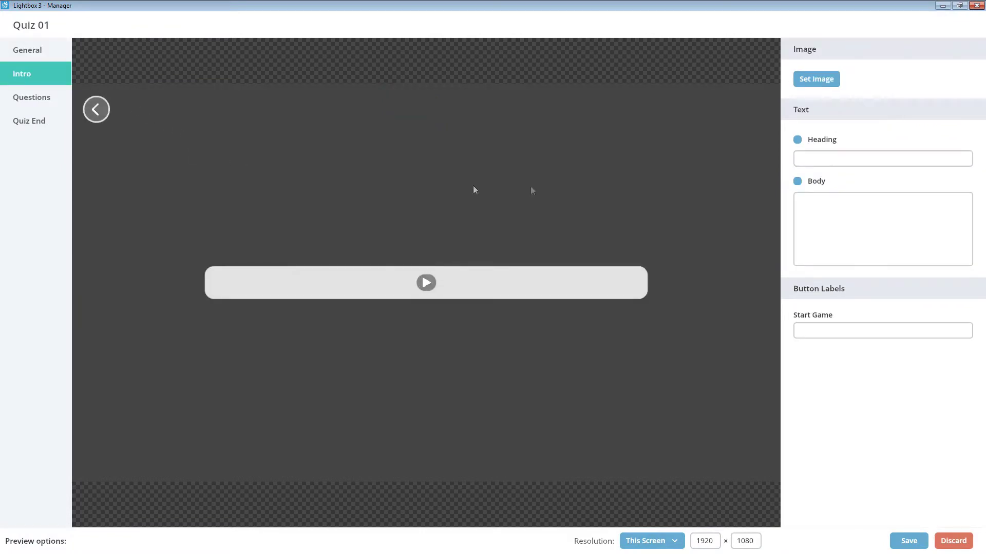
left_click(832, 83)
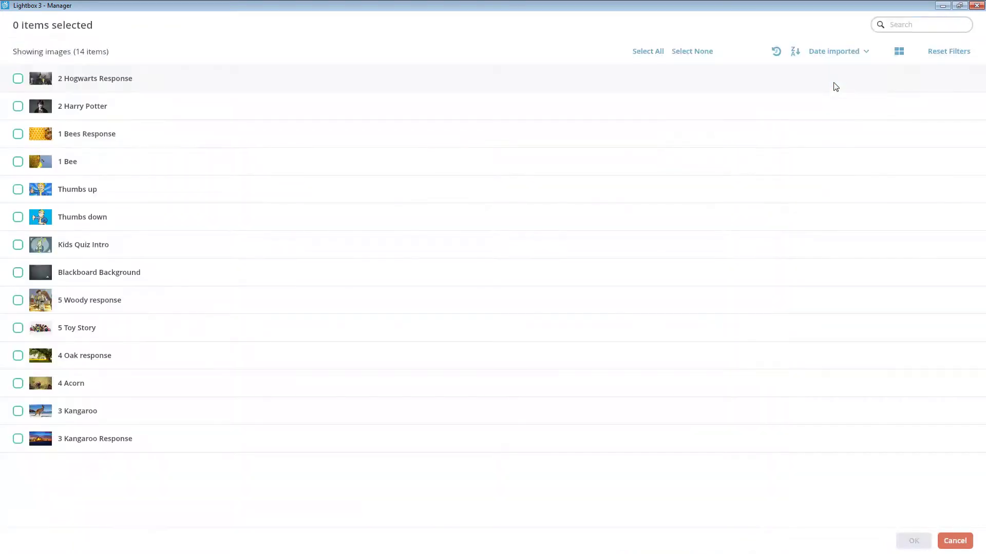
left_click(252, 255)
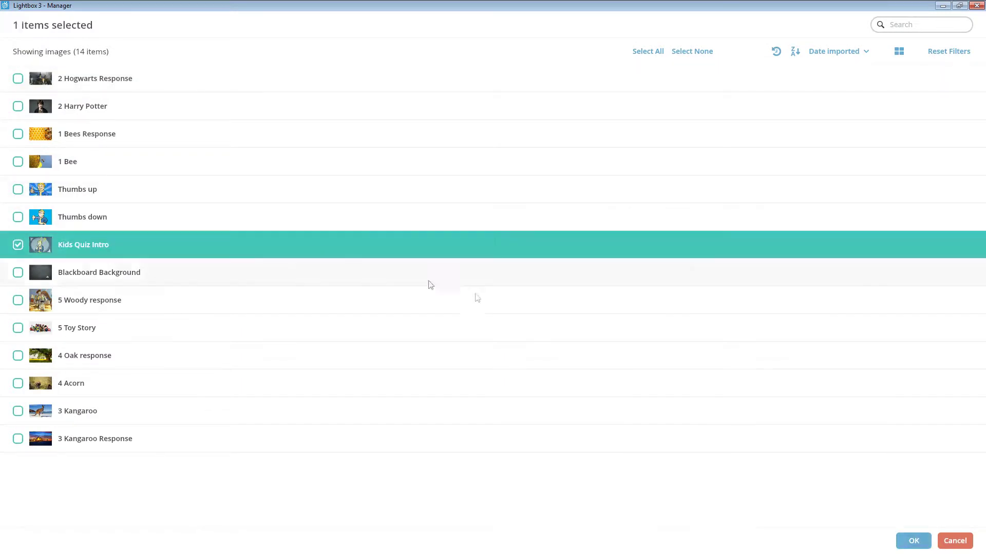
left_click(906, 541)
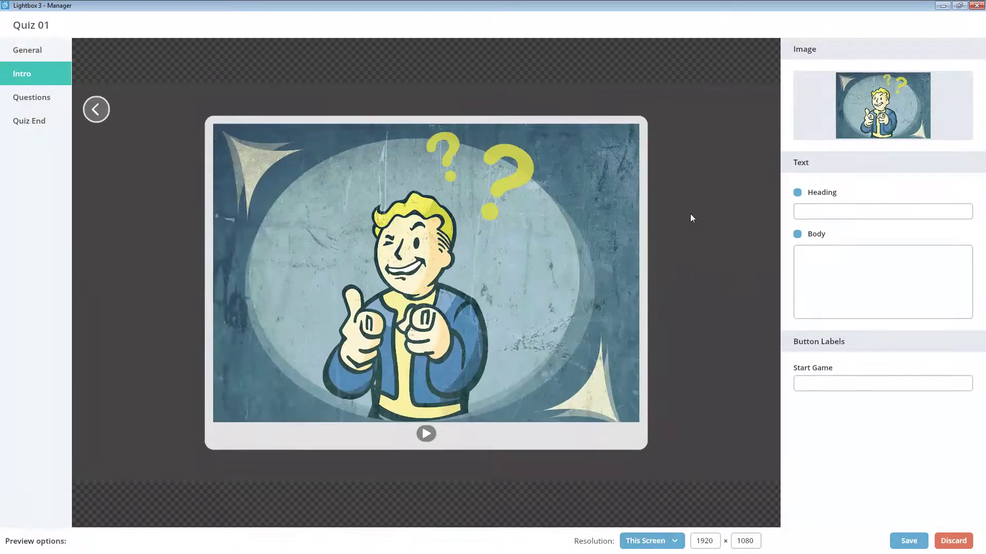
- Give the intro the heading "Are you ready?", body "How many questions can you get right?" and start button label "I'm ready, lets start!"
left_click(808, 197)
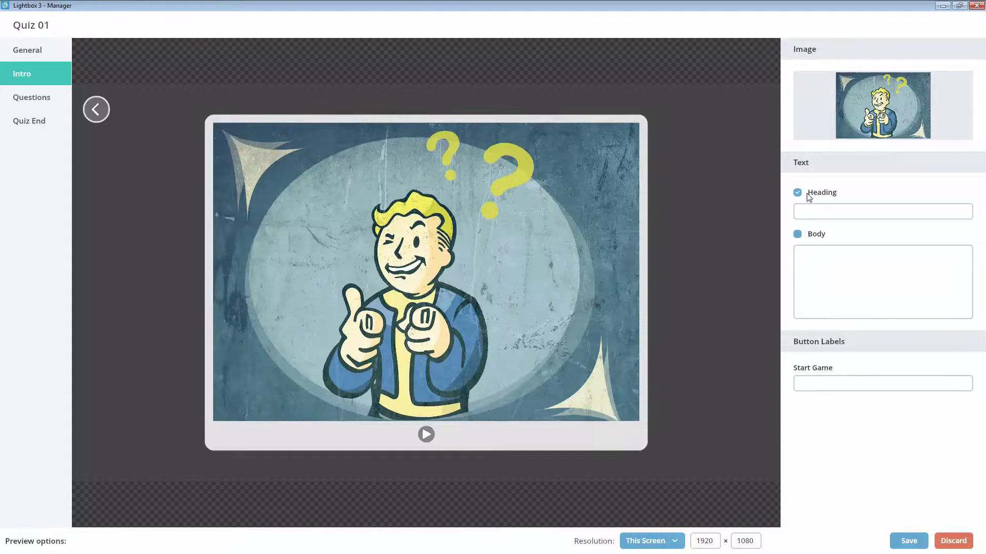
left_click(813, 211)
type("Are you ready?")
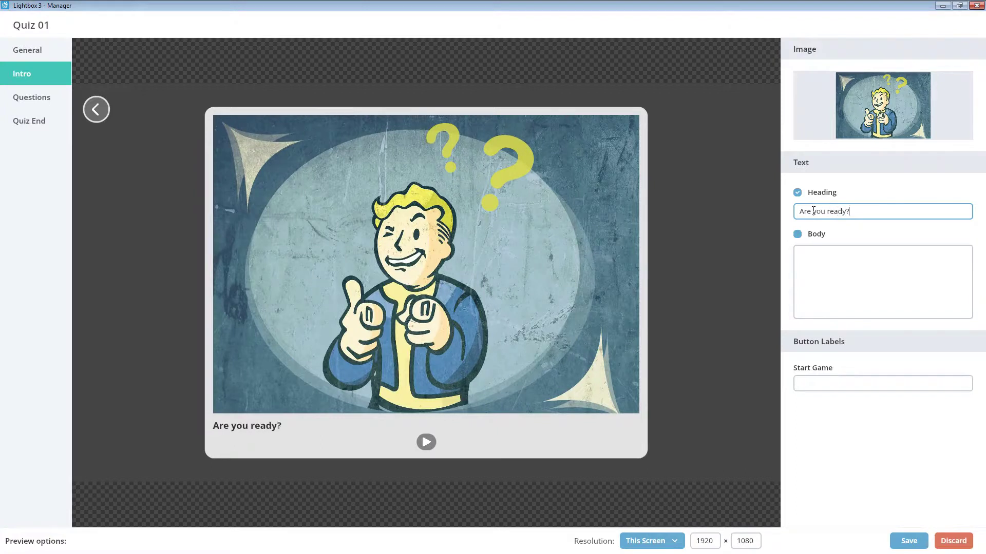
left_click(799, 235)
left_click(829, 278)
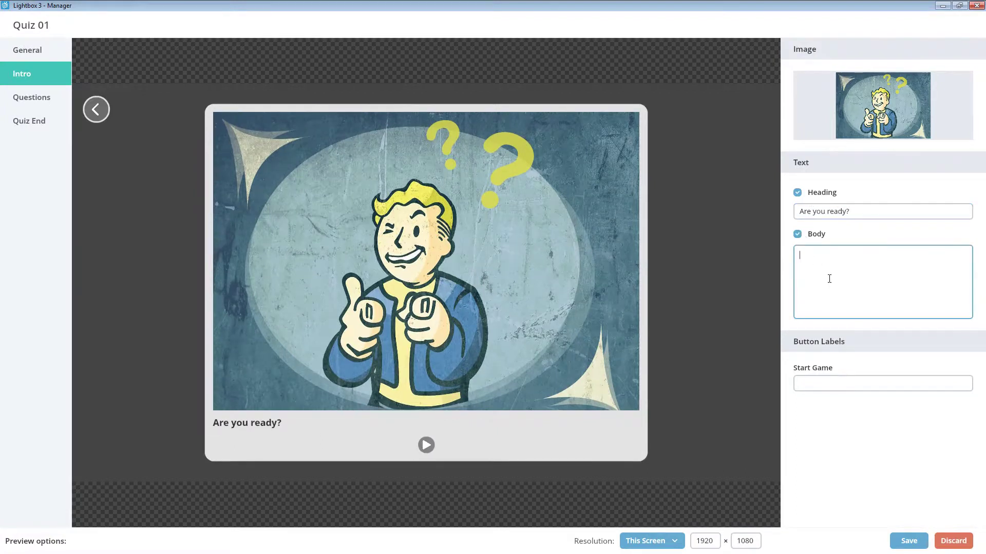
type("How many questions can you get right?")
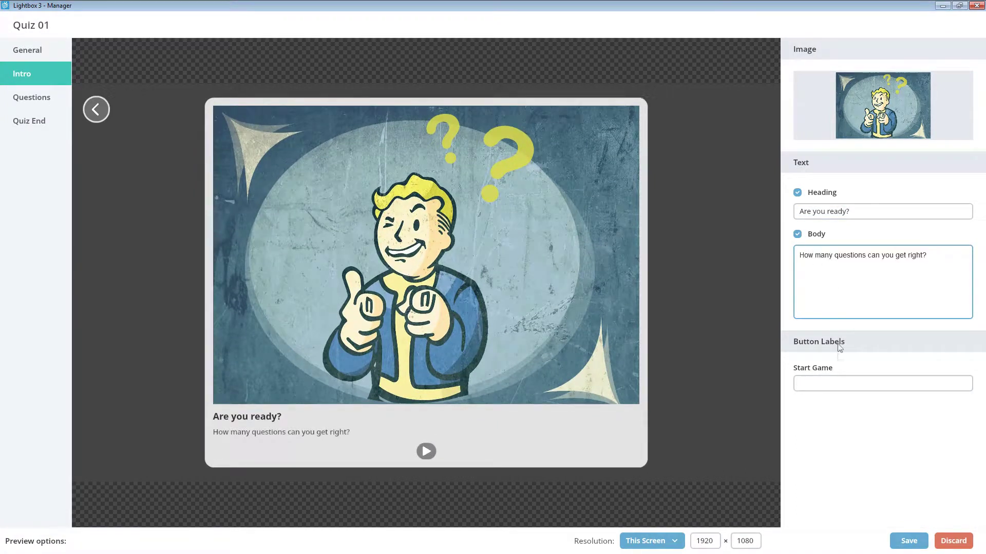
left_click(833, 380)
type("I'm ready, lets start!")
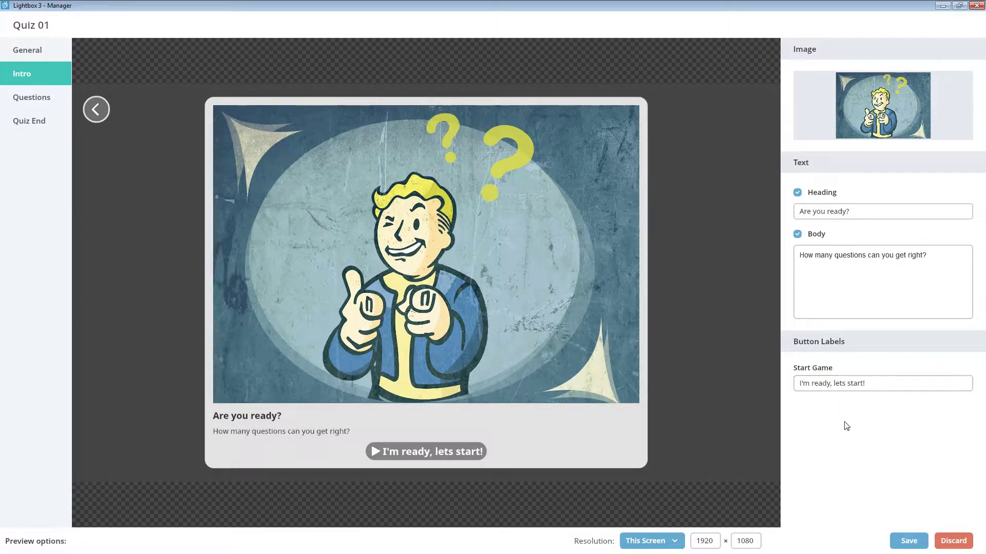
- Add a first quiz question with the text "What sweet food is made by bees using nectar from flowers?"
left_click(27, 105)
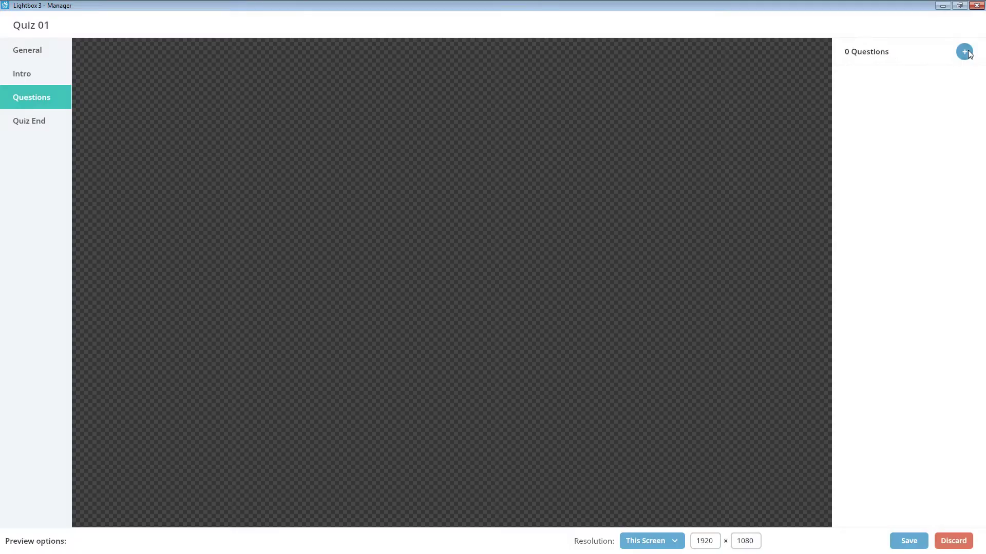
left_click(965, 52)
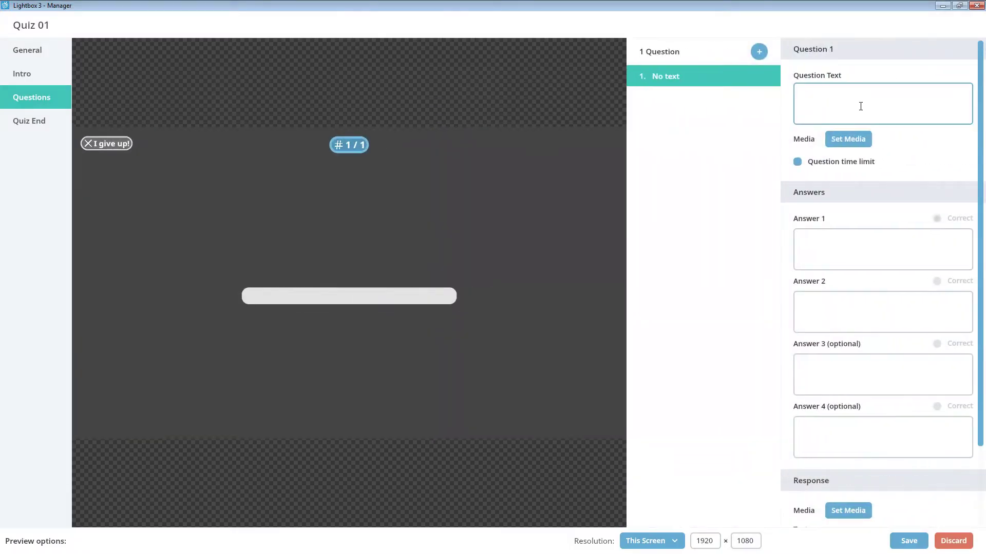
type("What sweet food is made by bees using nectar from flowers?")
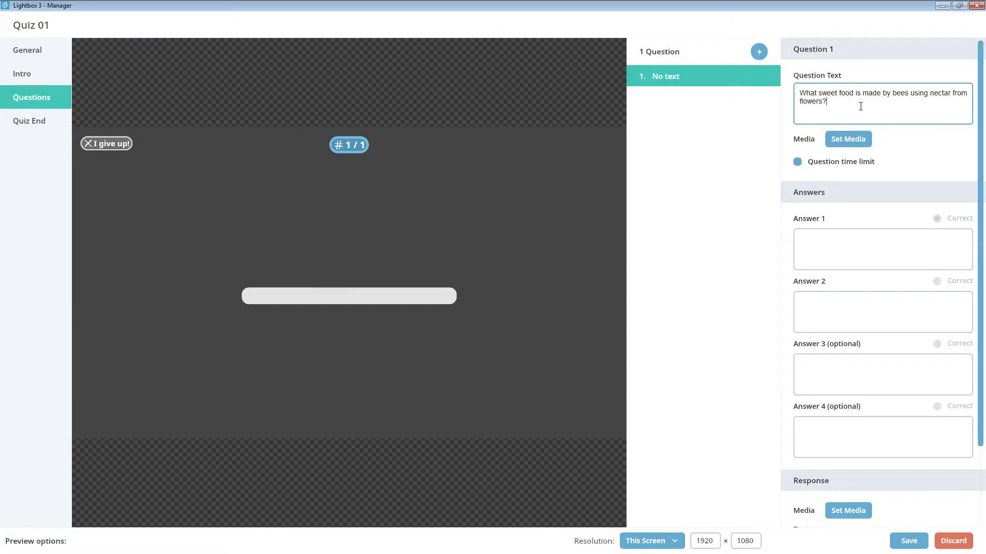
- Set the "1 Bee" picture as question 1's media and enable a question time limit of 20 seconds
left_click(862, 139)
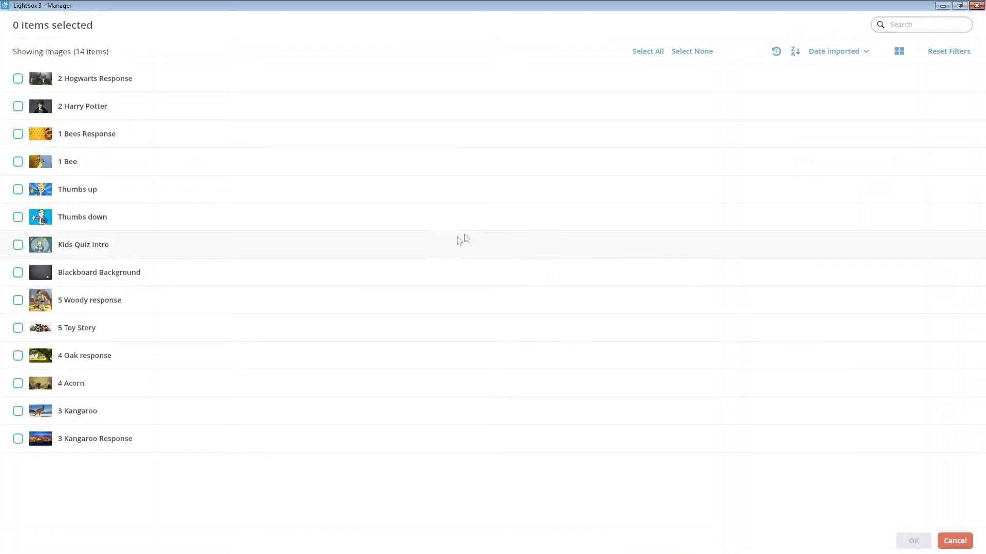
left_click(260, 174)
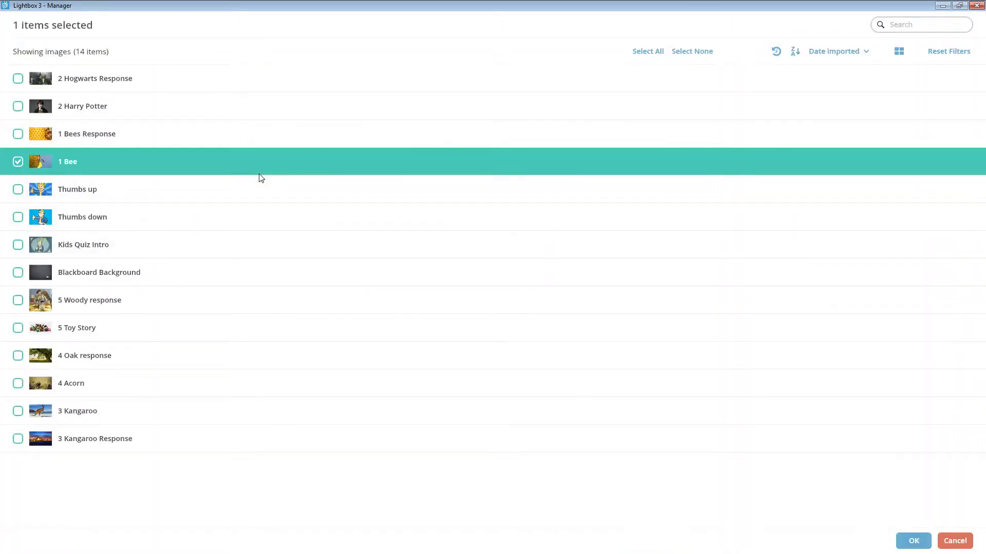
left_click(910, 540)
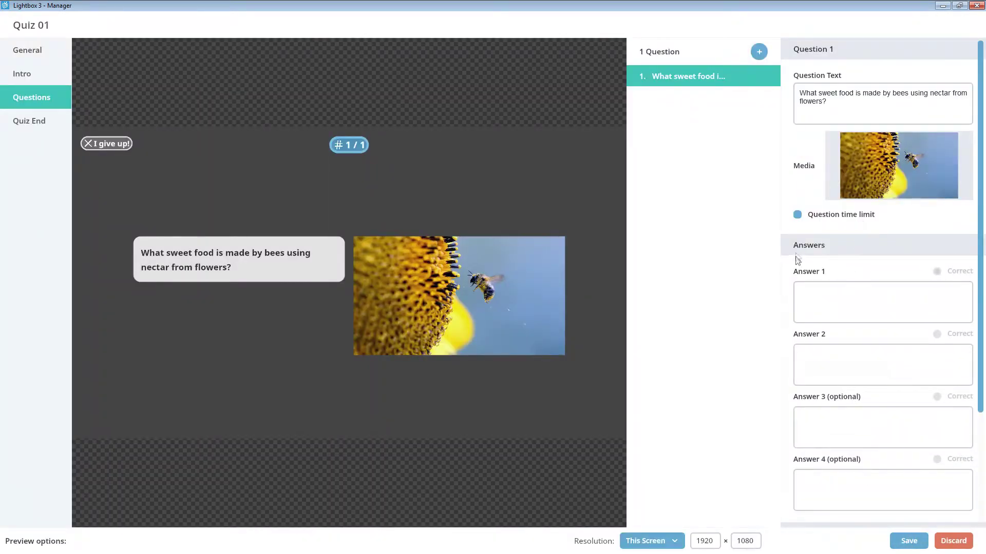
left_click(824, 213)
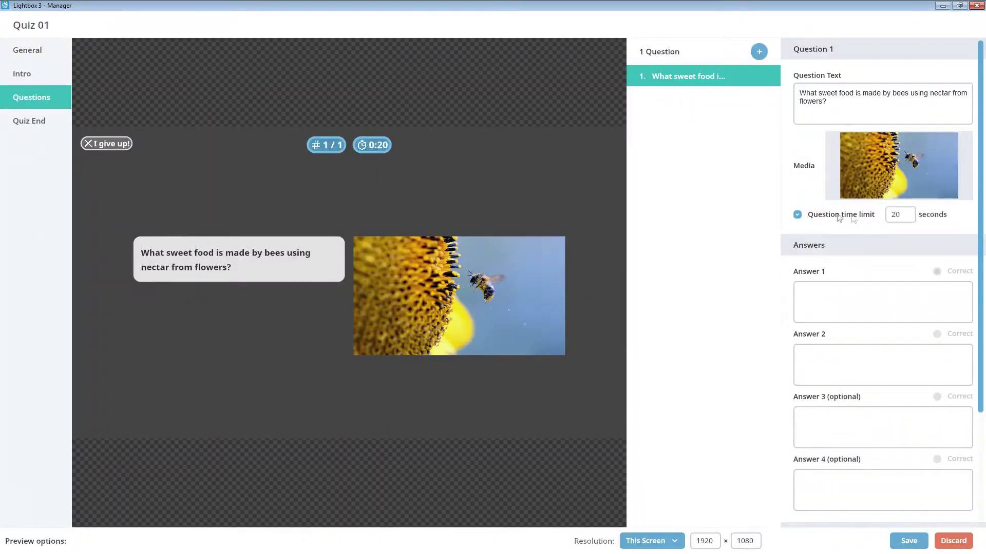
left_click(911, 210)
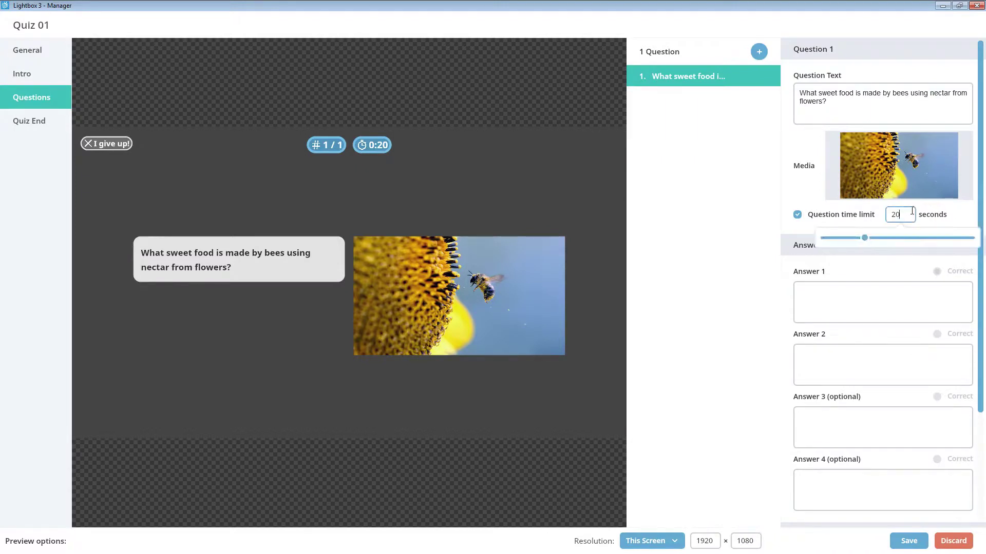
mouse_move(868, 240)
left_mouse_down()
mouse_move(982, 239)
mouse_move(856, 239)
mouse_move(866, 238)
left_mouse_up()
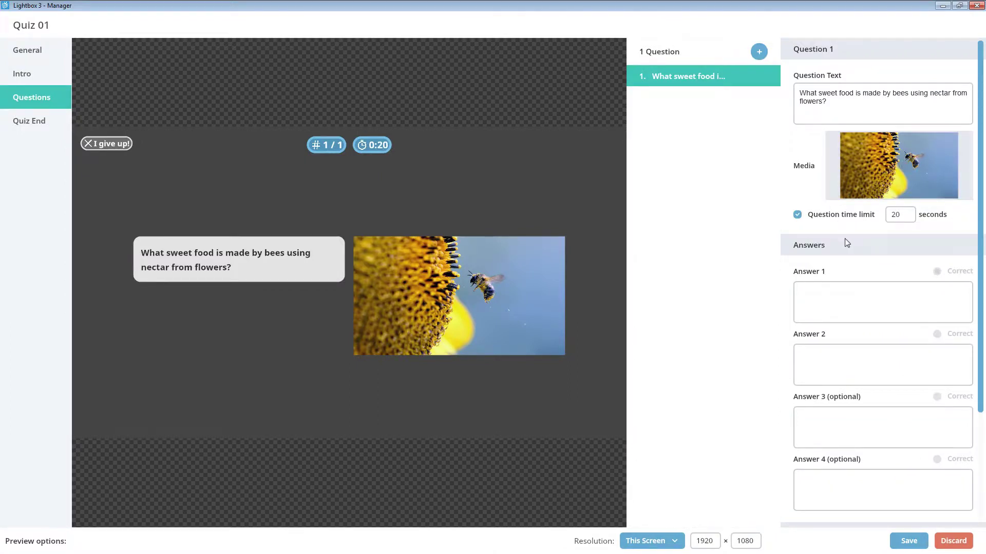
- Enter the answers "Chocolate", "Dib Dabs", "Honey" and "Gravy" for question 1 and mark "Honey" as correct
left_click(854, 295)
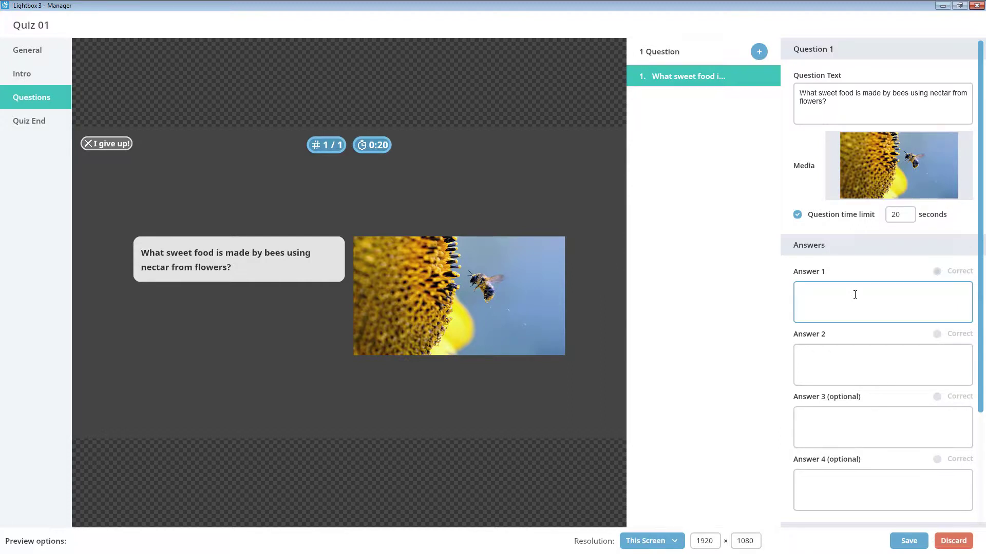
type("Chocolate")
left_click(835, 366)
type("Dib Dabs")
left_click(853, 423)
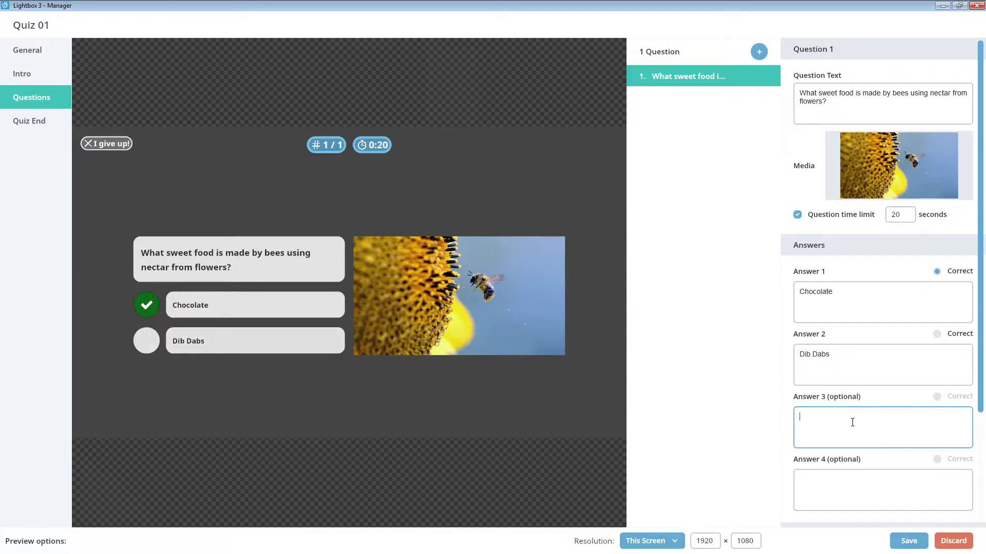
type("Honey")
left_click(847, 489)
type("Gravy")
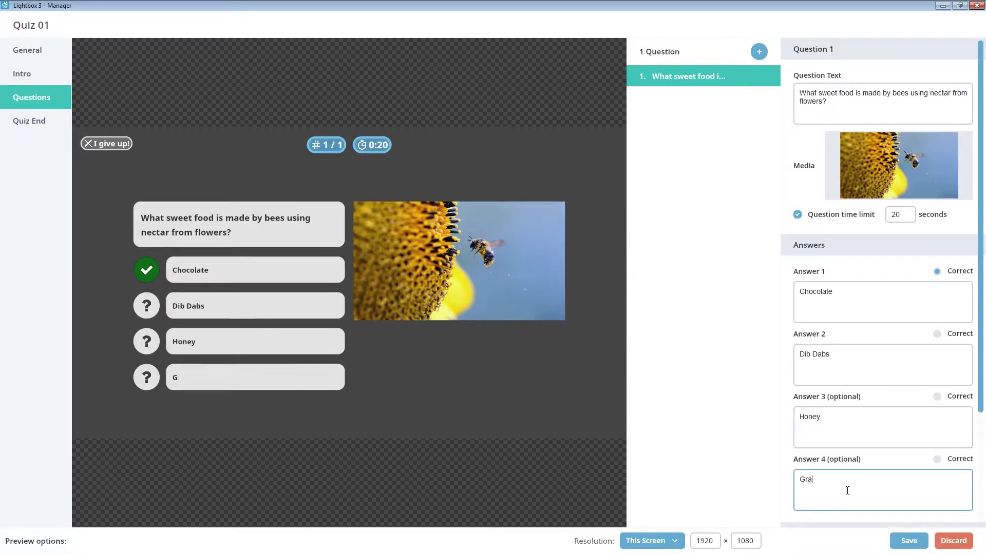
left_click(938, 397)
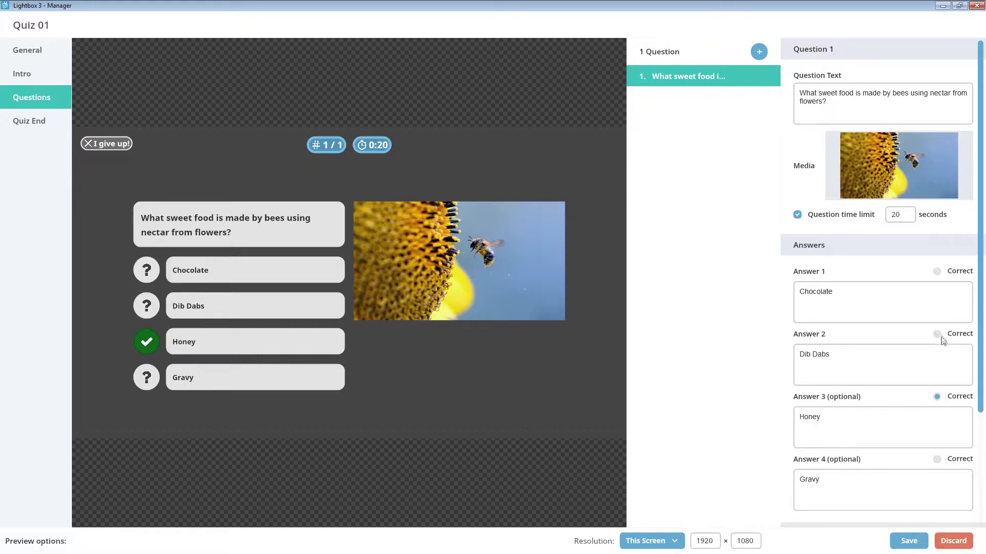
left_click(937, 335)
left_click(938, 397)
- Give question 1's response the "1 Bees Response" picture and a text saying bees make delicious honey and are kind unless provoked
scroll(937, 399, "down", 3)
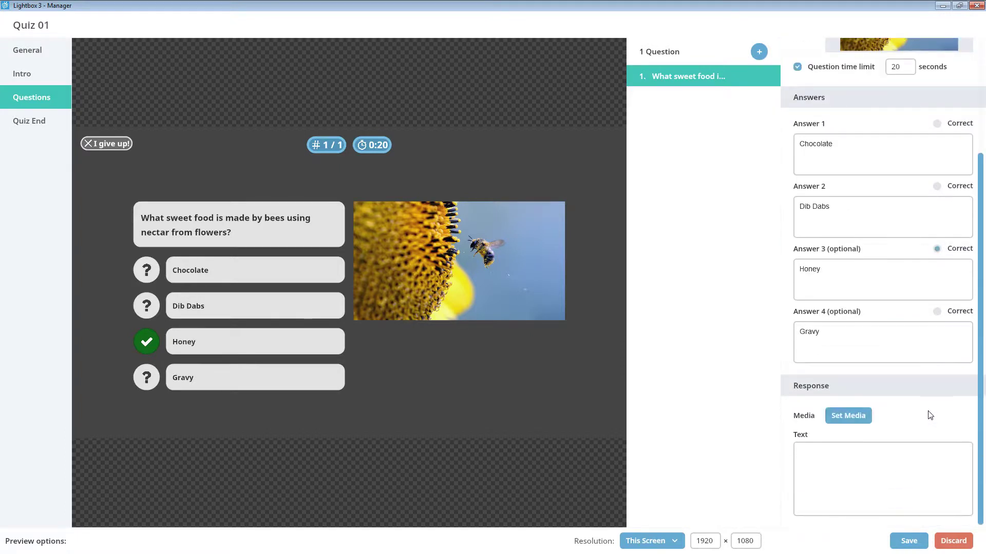
left_click(853, 418)
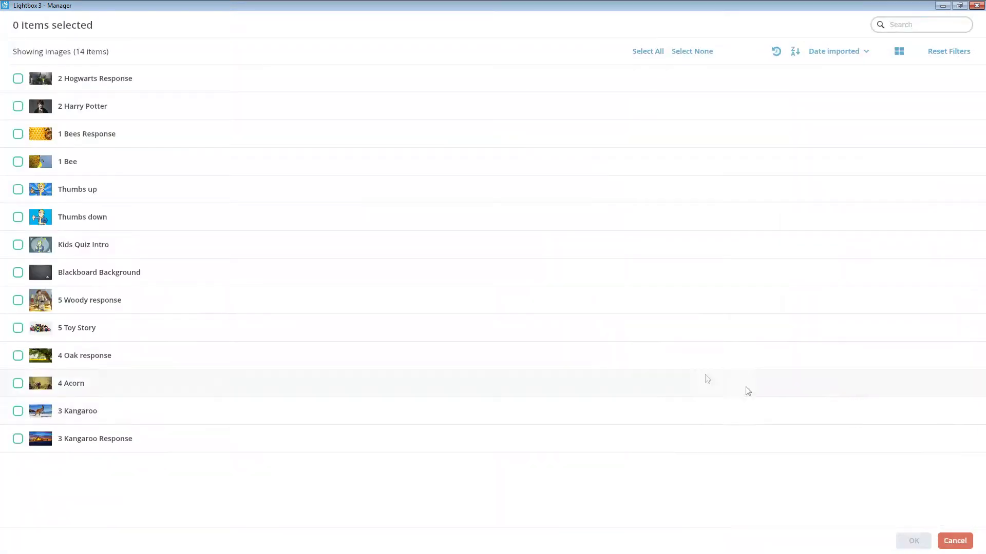
left_click(279, 138)
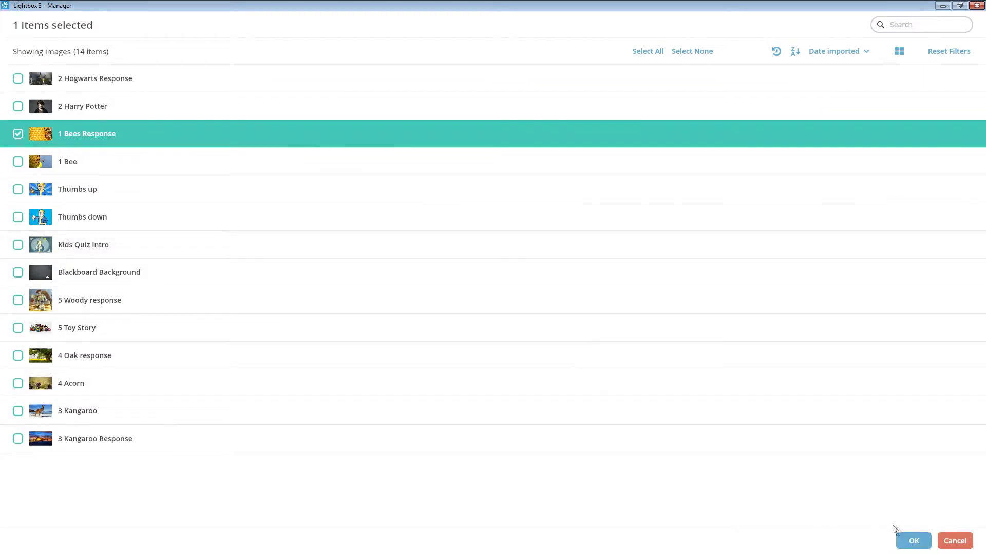
left_click(913, 540)
left_click(897, 473)
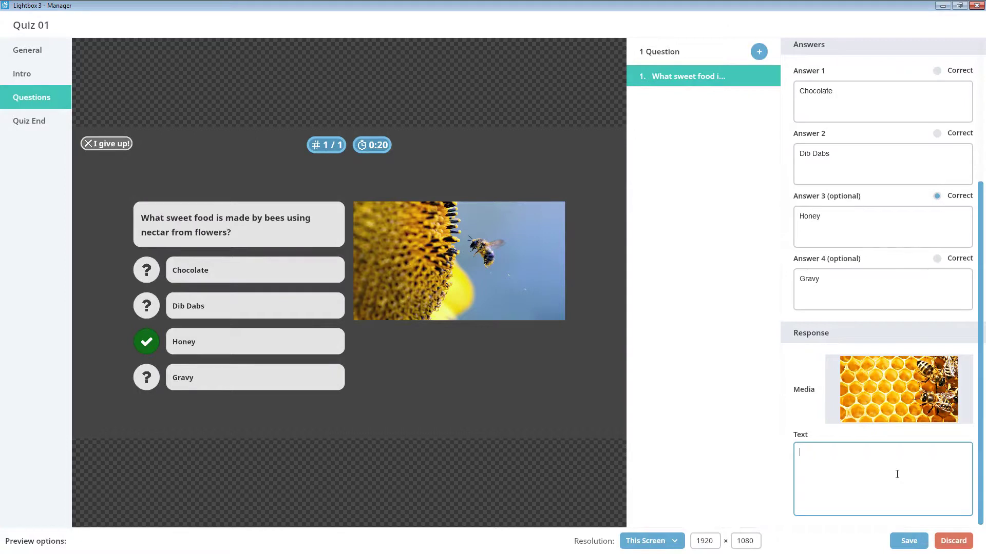
type("Bees make honey which is delicious! If you see a bee don't be scared they're very kind unless provoked.")
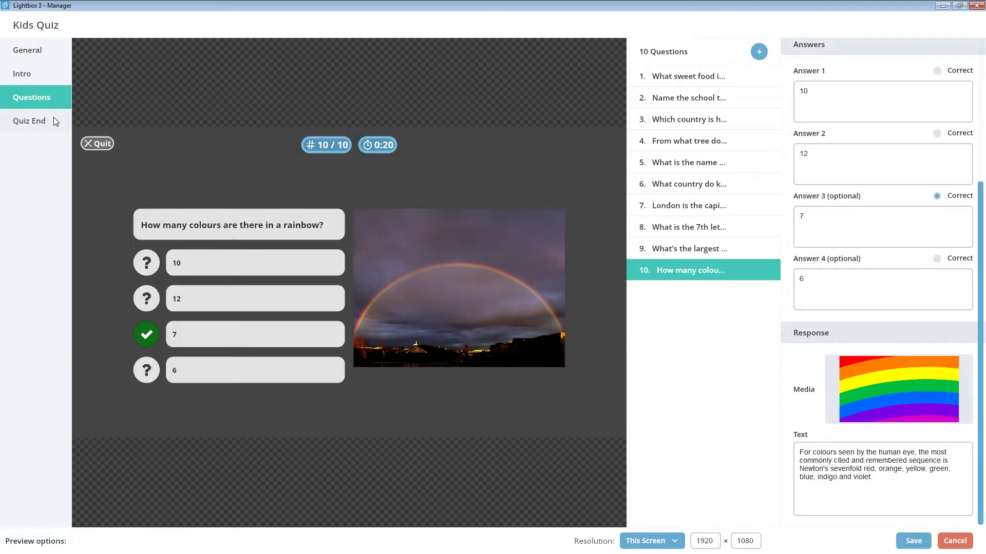
- Add a score bracket to the quiz end for scores up to 20 percent
left_click(57, 119)
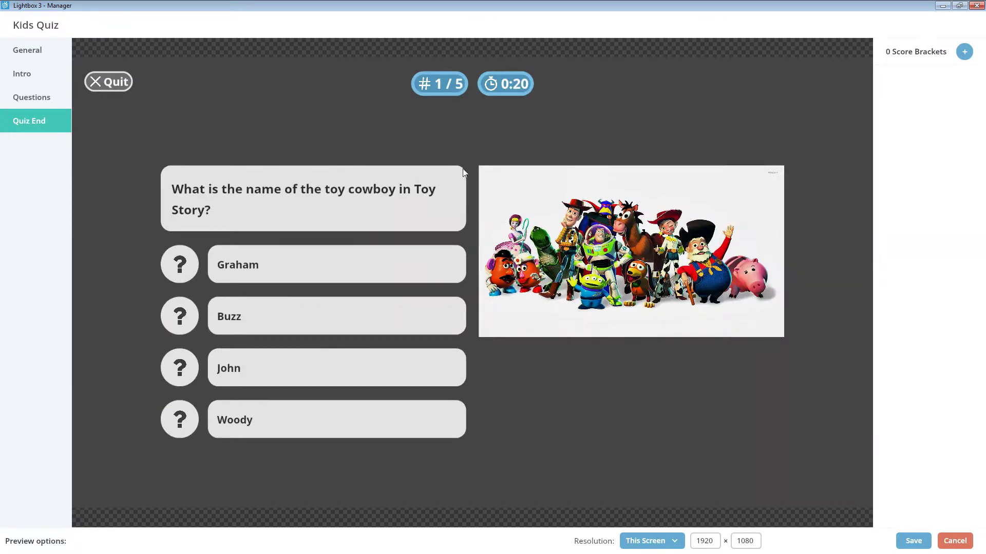
left_click(964, 52)
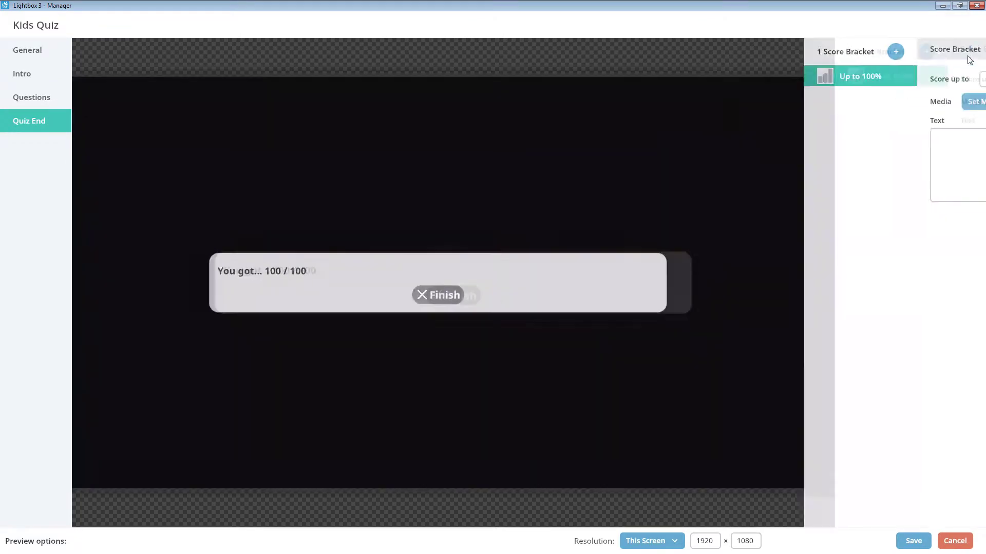
left_click(854, 79)
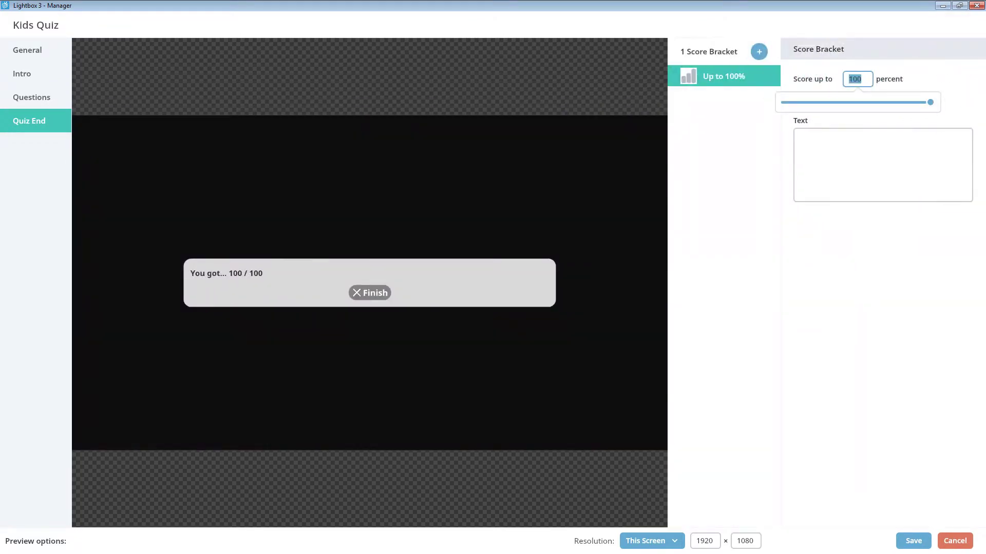
type("20")
double_click(852, 79)
type("20")
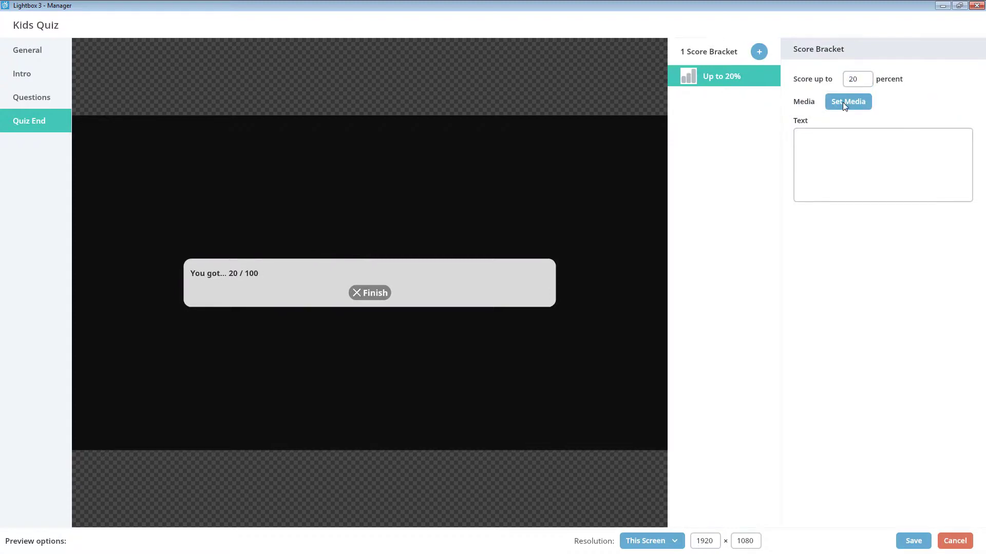
- Give the 20 percent bracket the "Thumbs down" picture and the text "Not the greatest, maybe you should try again."
left_click(844, 101)
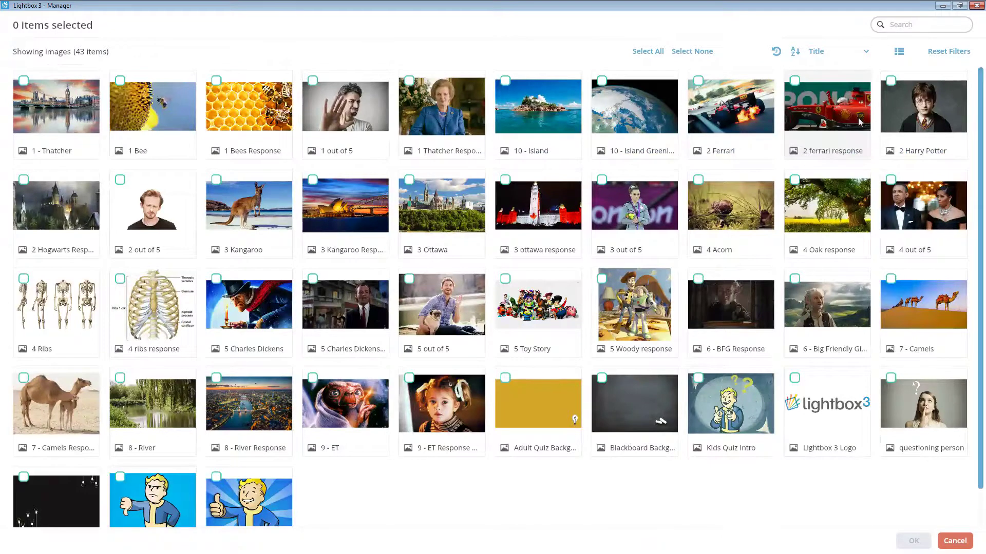
scroll(850, 131, "down", 1)
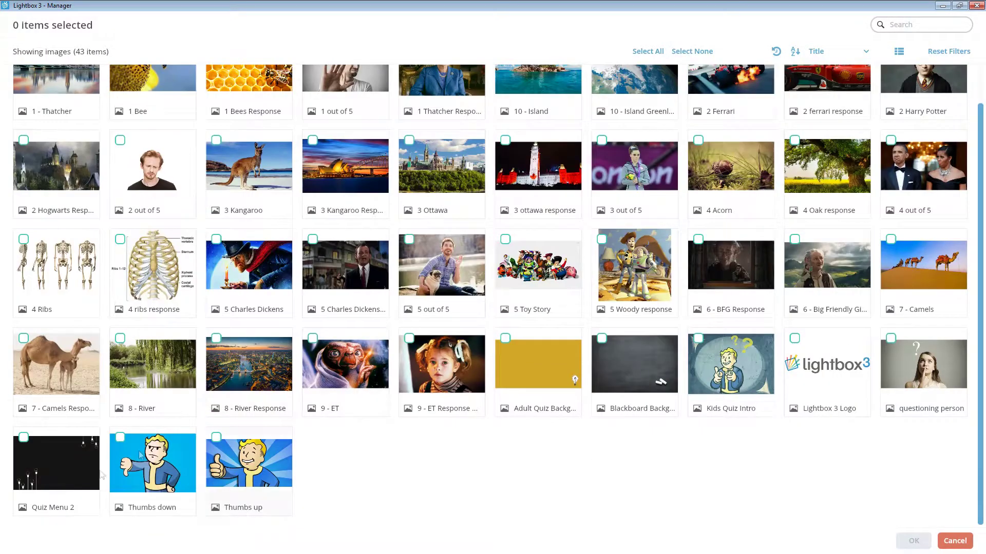
left_click(149, 471)
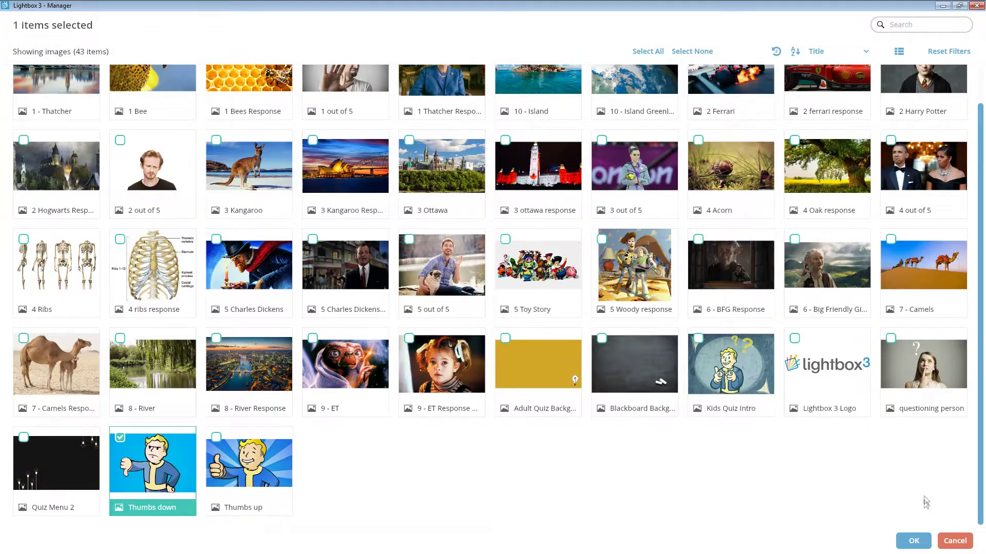
left_click(910, 540)
left_click(873, 232)
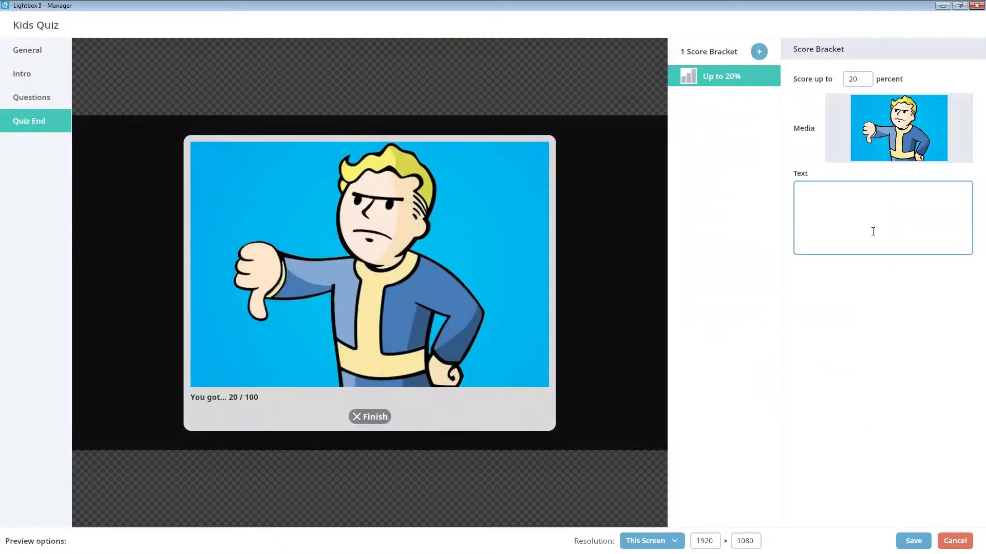
type("Not the greatest, maybe you should try again.")
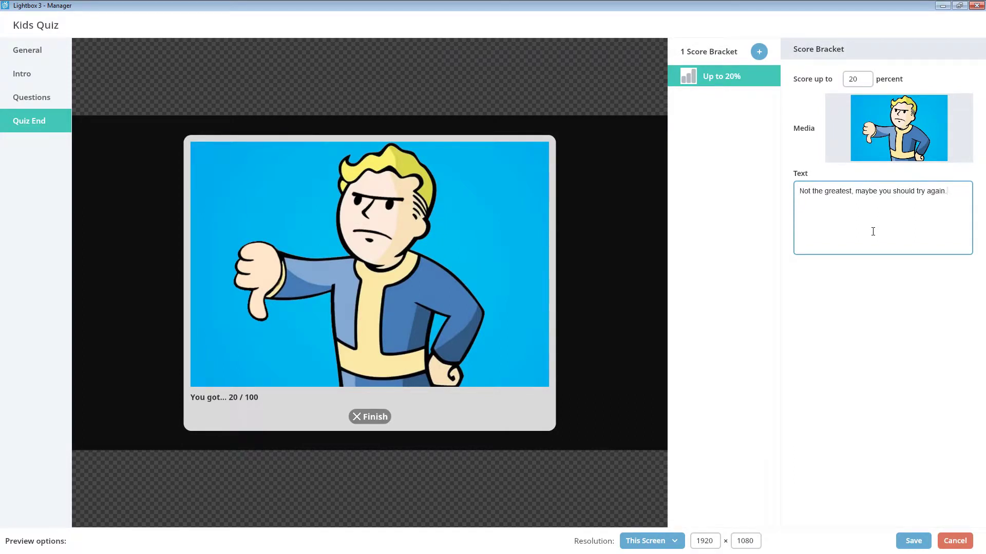
- Add a second score bracket for scores up to 40 percent
mouse_move(769, 76)
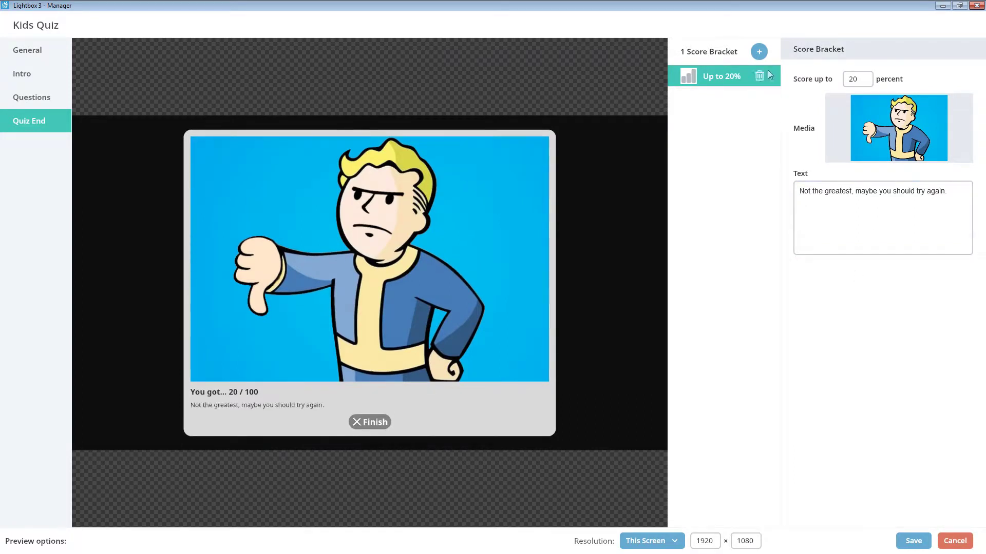
left_click(759, 51)
left_click(861, 80)
left_click_drag(861, 79, 846, 77)
type("40")
left_click(730, 133)
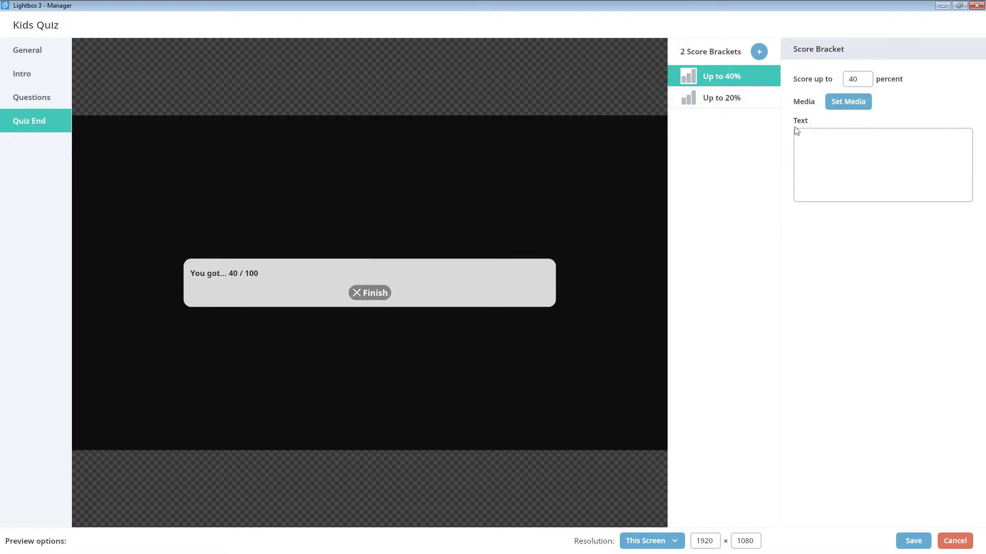
- Give the 40 percent bracket the "Thumbs down" picture and a text starting "You could have", and save the quiz
left_click(848, 102)
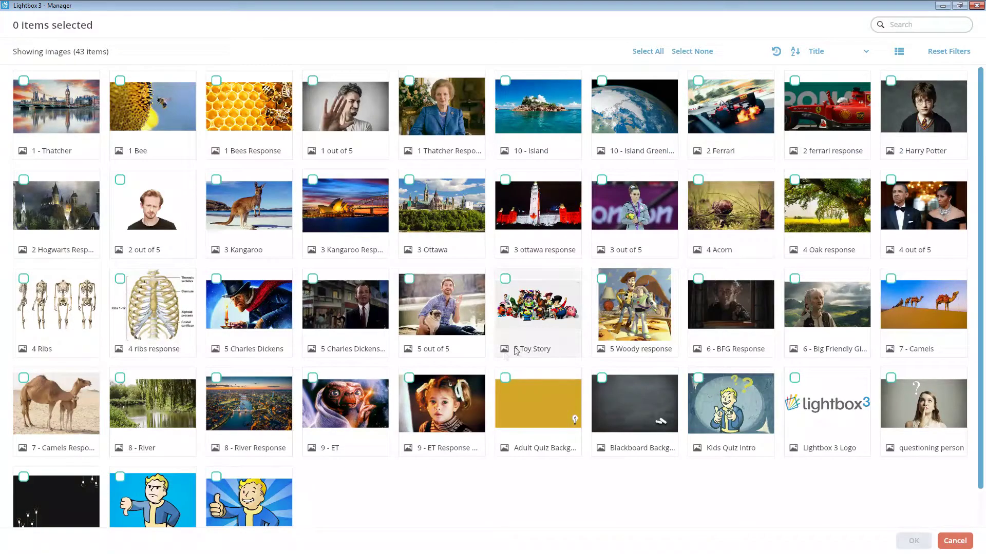
left_click(152, 497)
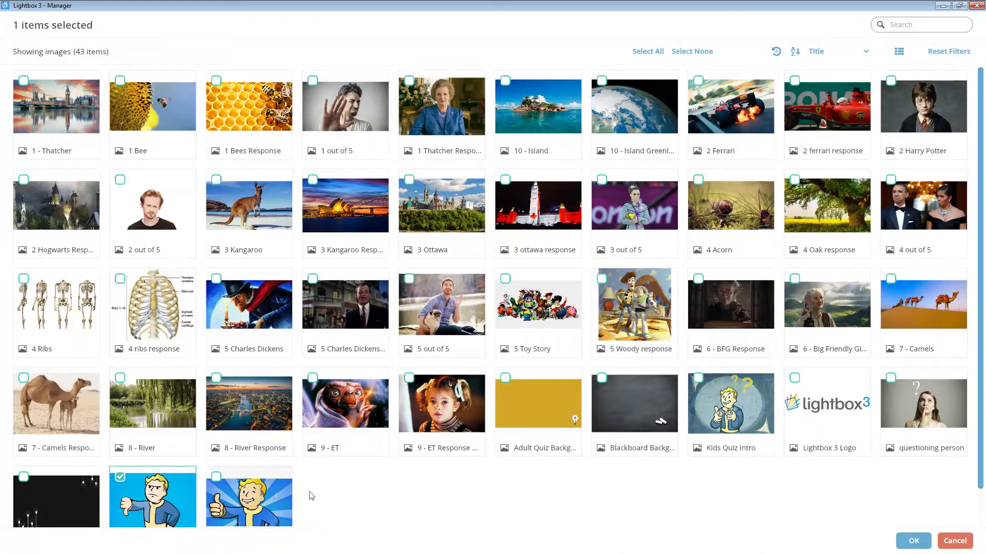
left_click(913, 541)
left_click(895, 214)
type("You could have d")
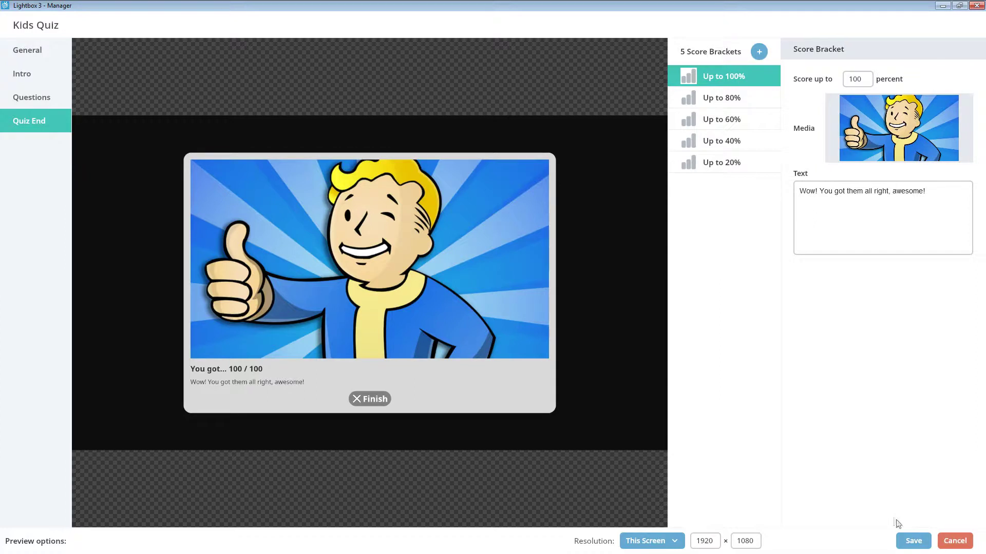
left_click(913, 541)
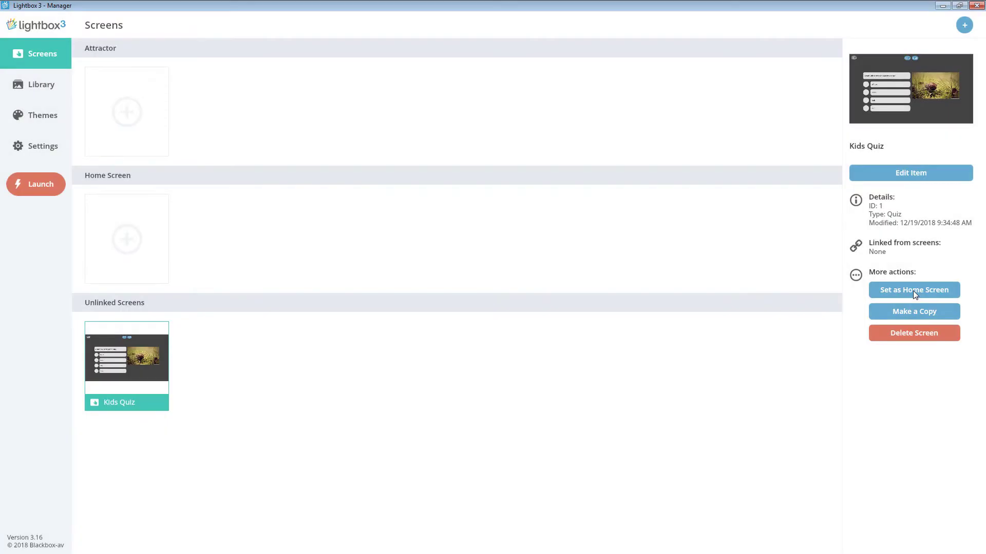
- Set Kids Quiz as the home screen and unset it again
left_click(913, 290)
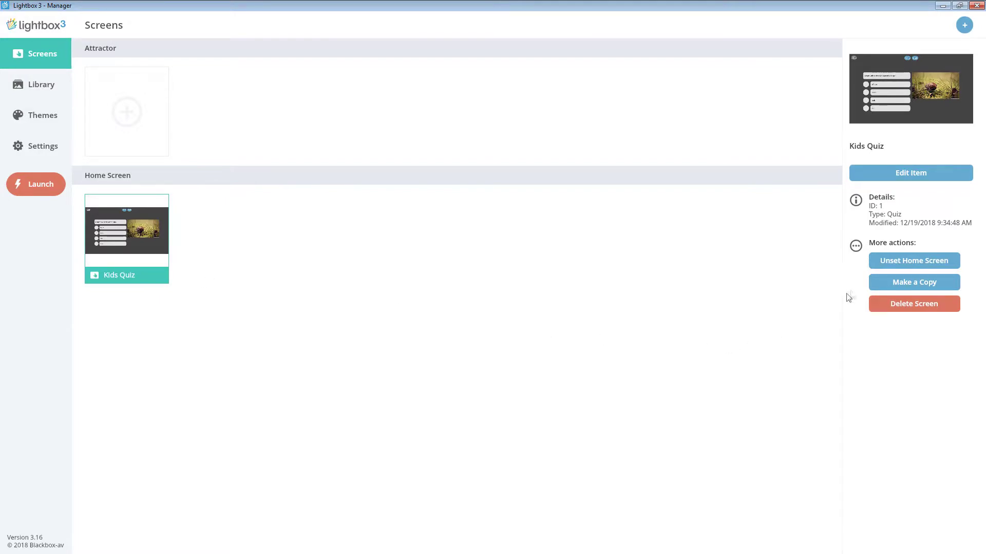
left_click(902, 262)
left_click(566, 283)
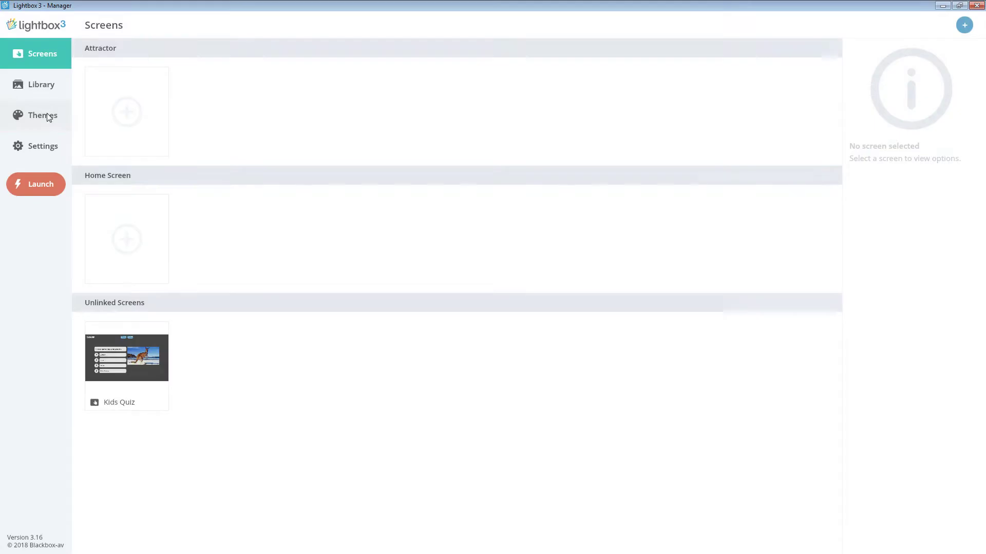
- Make a copy of the theme "New Theme 1" and open it for editing
left_click(46, 115)
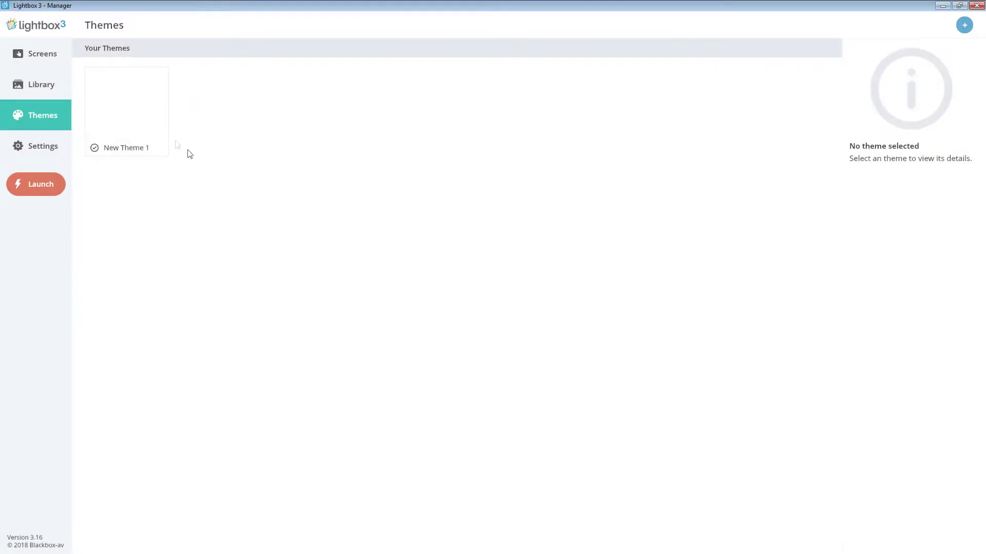
left_click(148, 124)
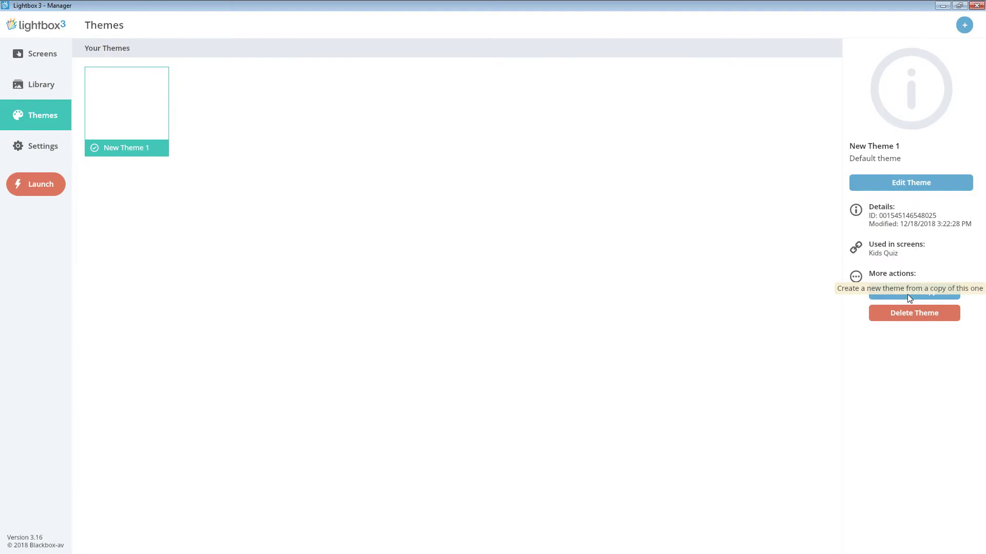
left_click(907, 295)
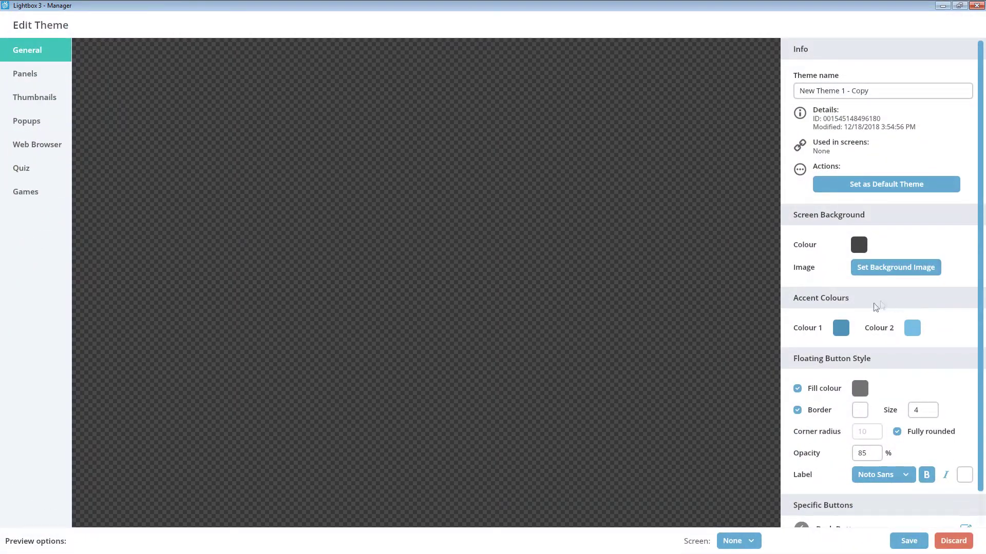
- Preview the theme on the Kids Quiz screen and rename the theme "Kids Quiz Theme"
left_click(739, 540)
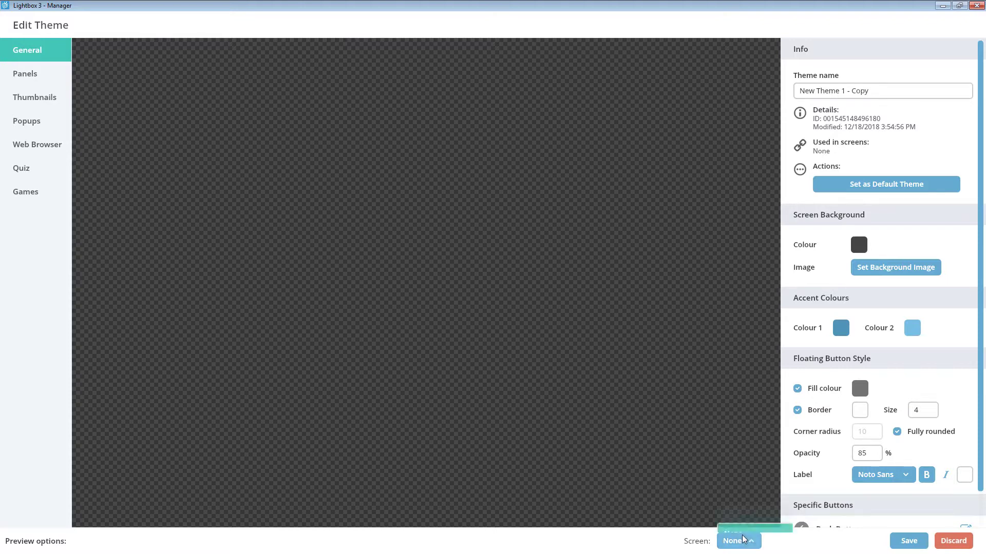
left_click(745, 521)
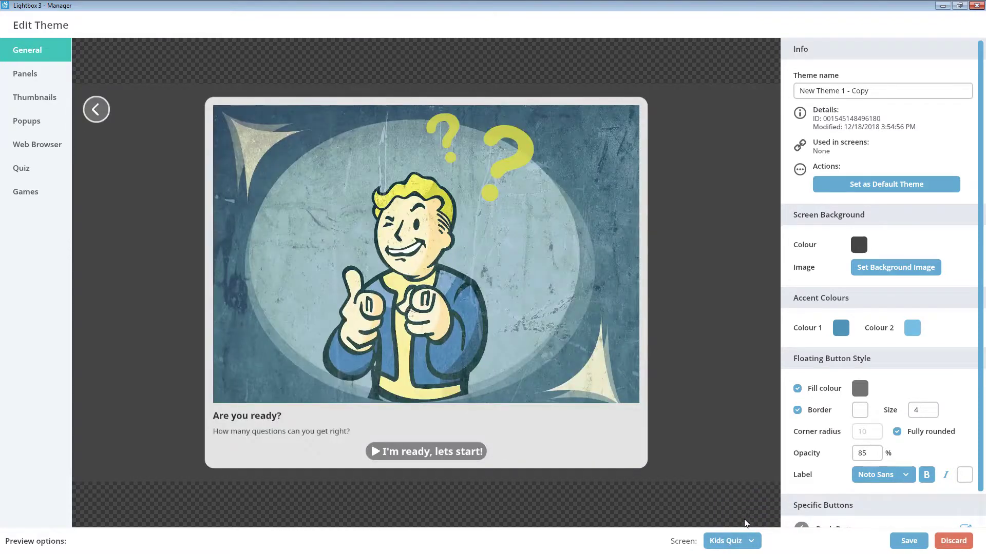
left_click(898, 90)
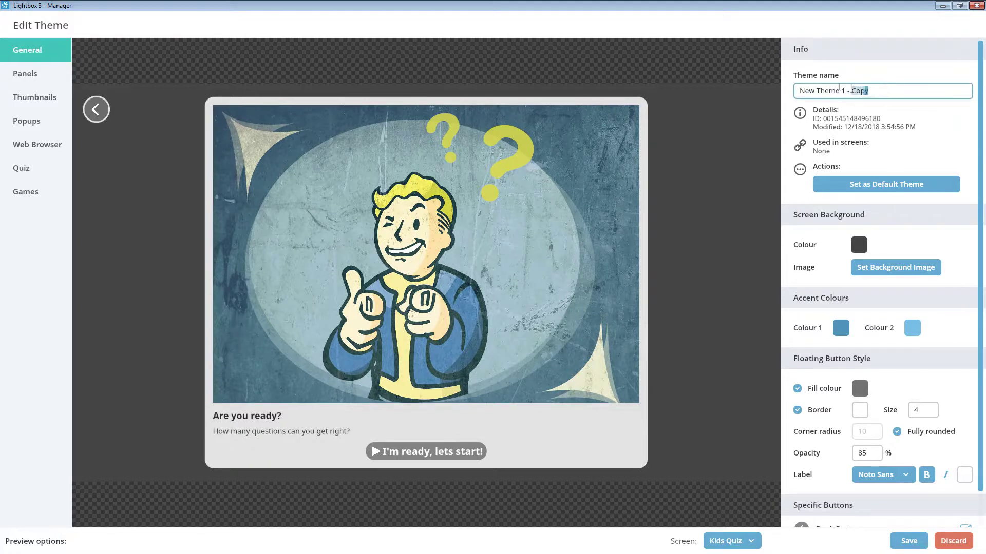
triple_click(898, 89)
scroll(898, 90, "down", 1)
key("BackSpace")
type("K")
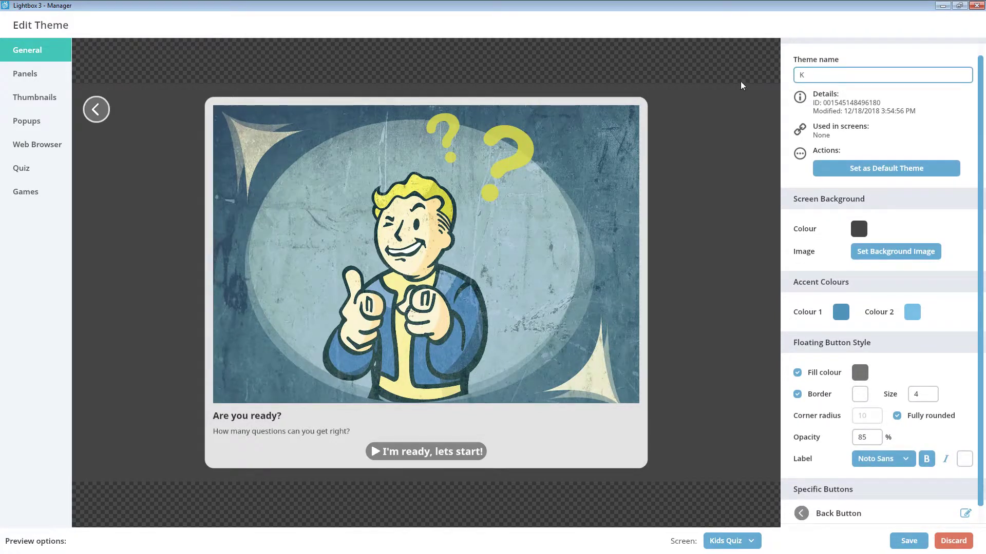
type("ids Quiz")
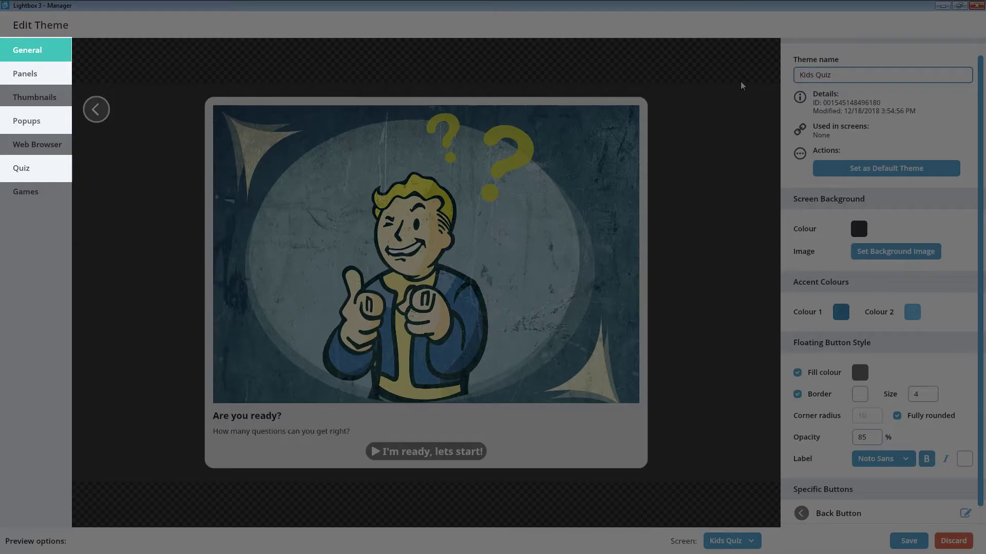
type(" Theme")
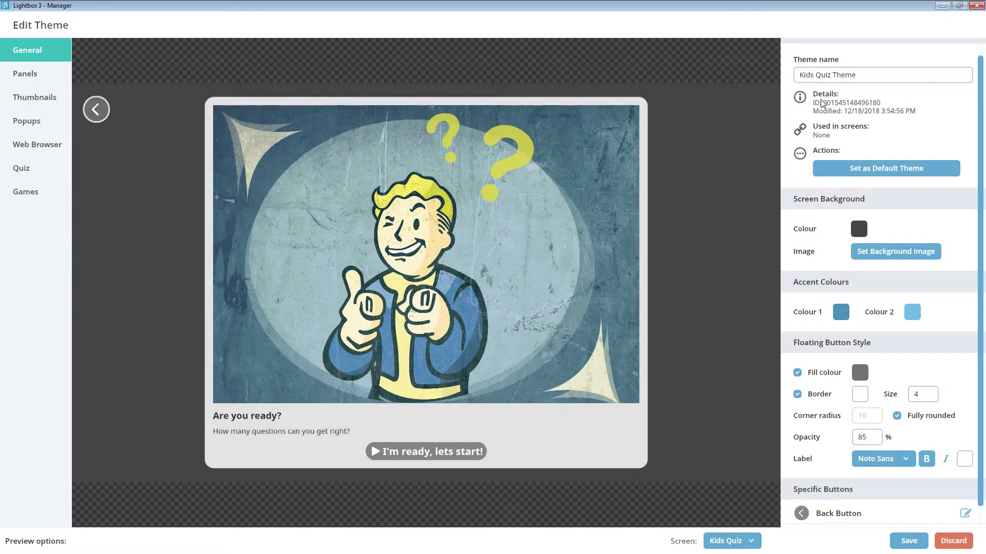
- Set the "Blackboard Background" picture as the theme's screen background image
left_click(875, 251)
left_click(880, 293)
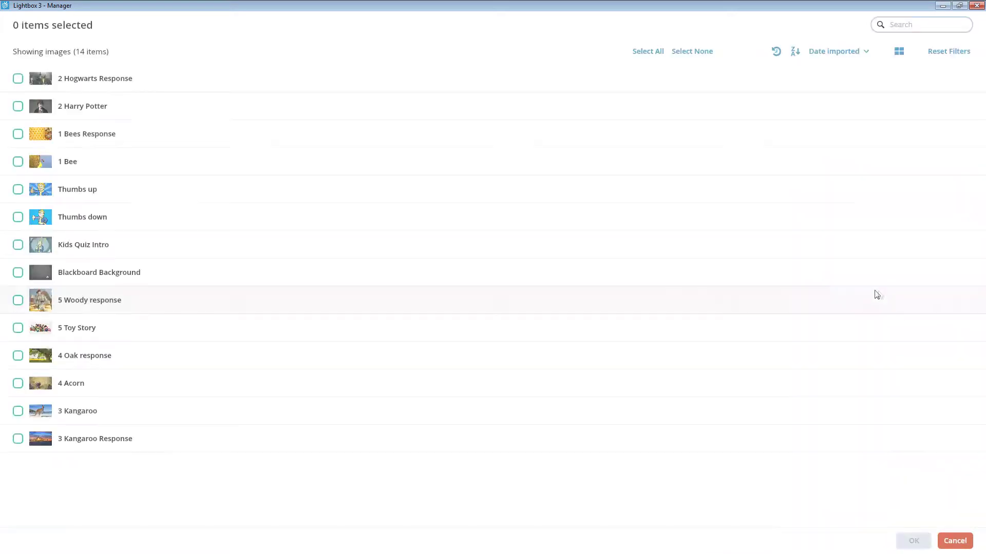
left_click(356, 283)
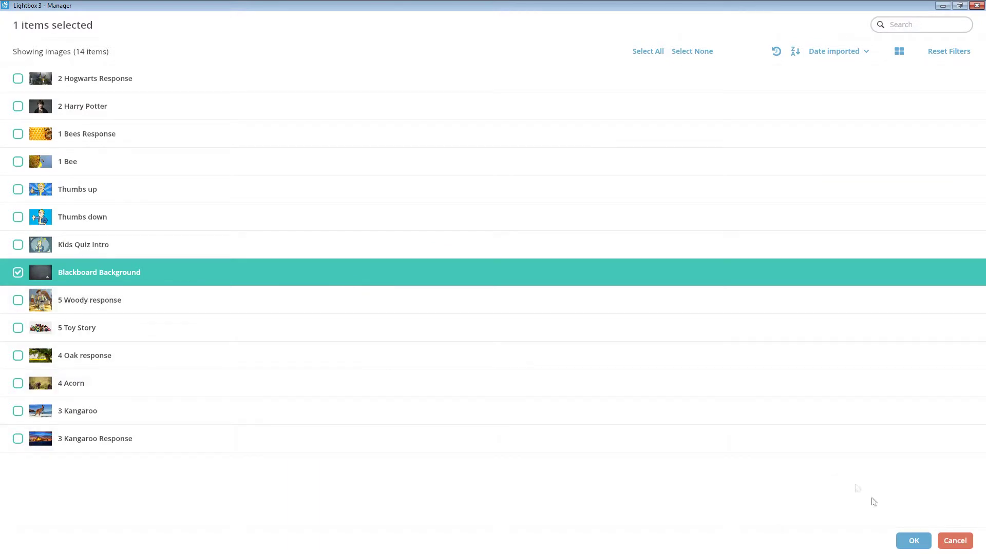
left_click(913, 540)
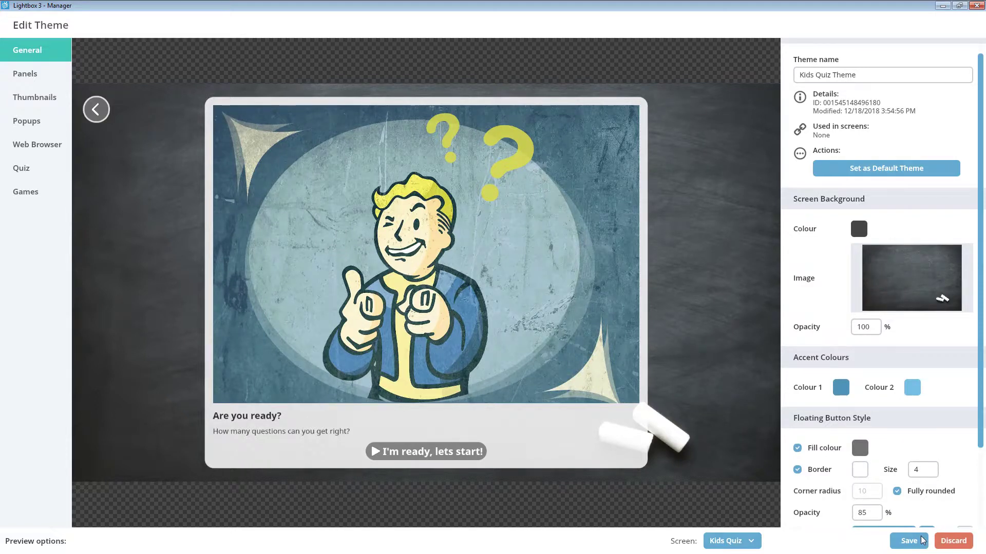
- Set the fill colour of the theme's general Back Button to 5E93BD
scroll(965, 406, "down", 2)
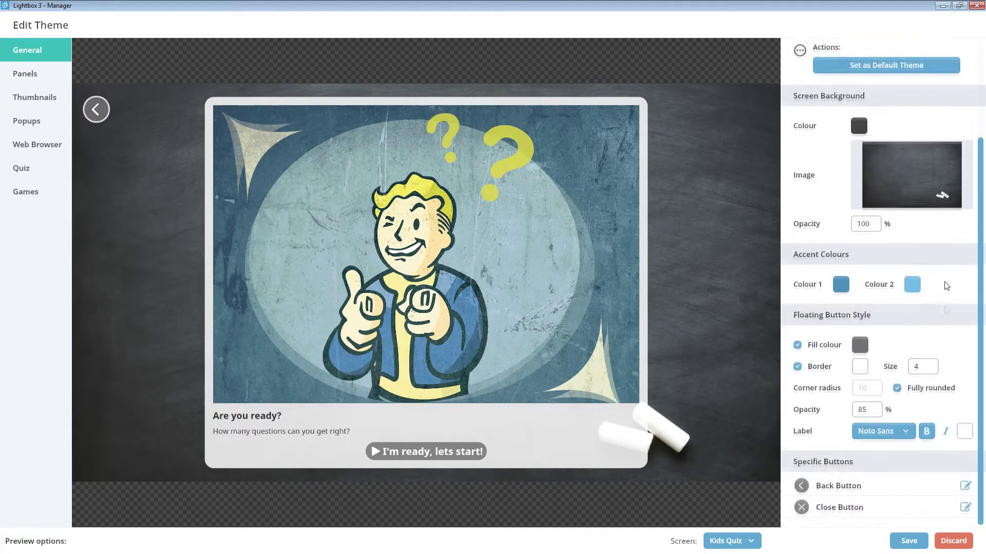
left_click(965, 493)
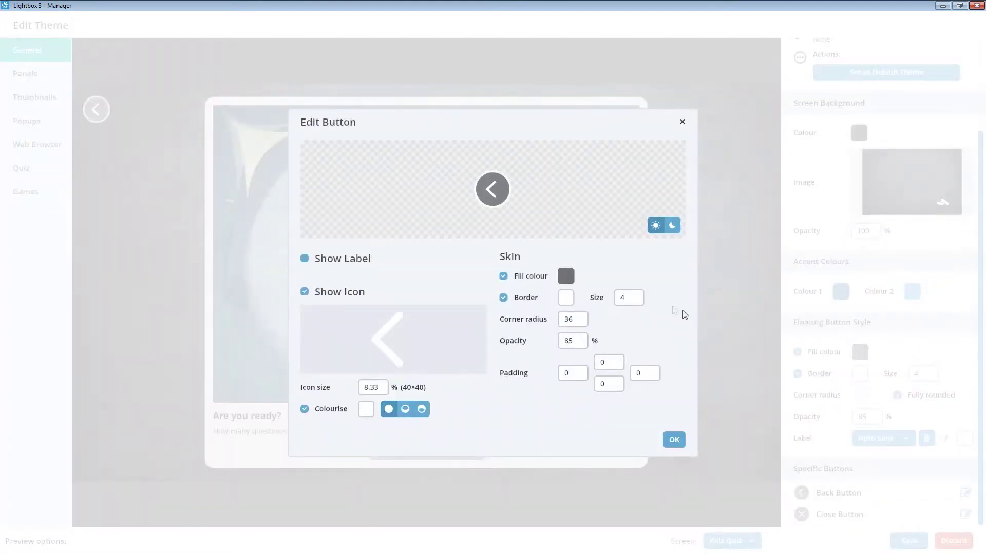
left_click(566, 277)
double_click(569, 438)
key("ctrl+v")
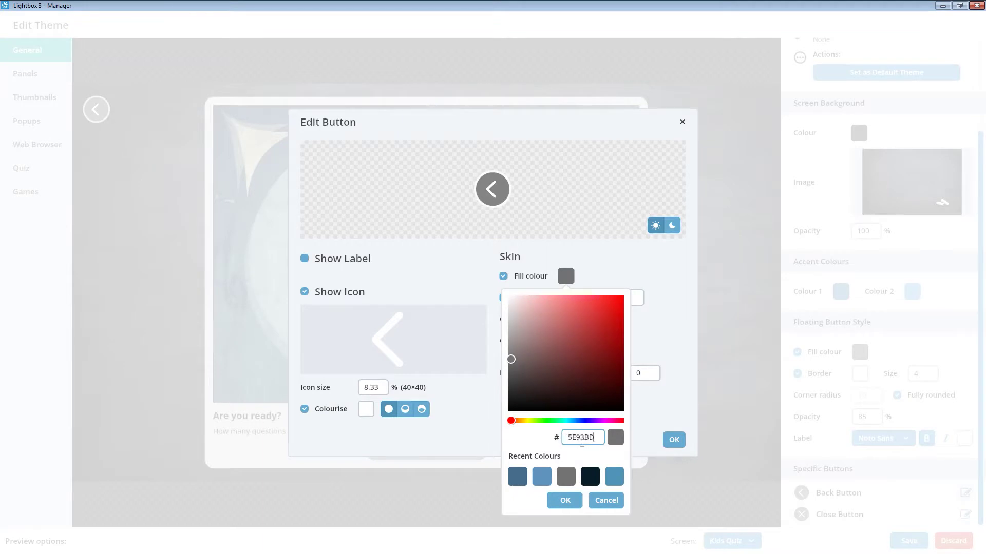
key("Return")
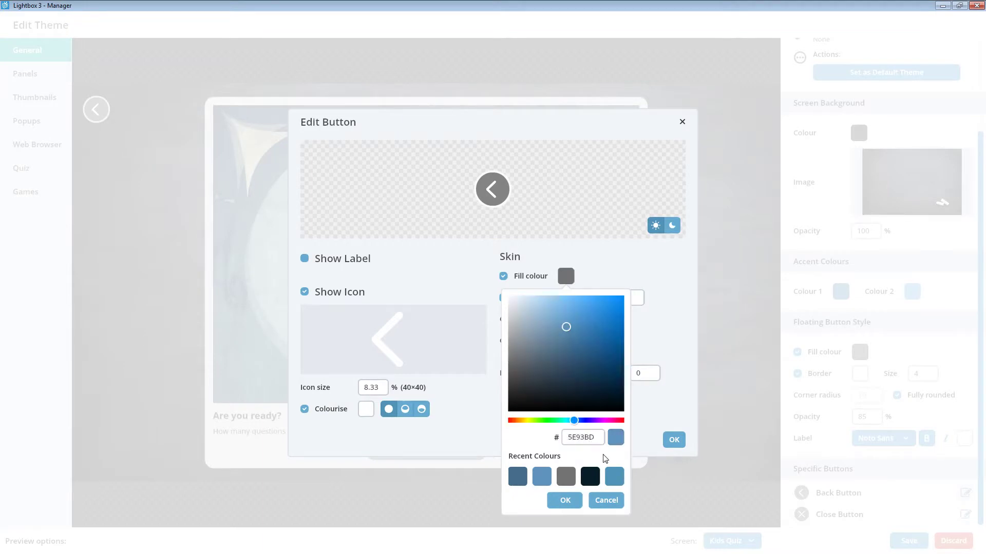
left_click(564, 500)
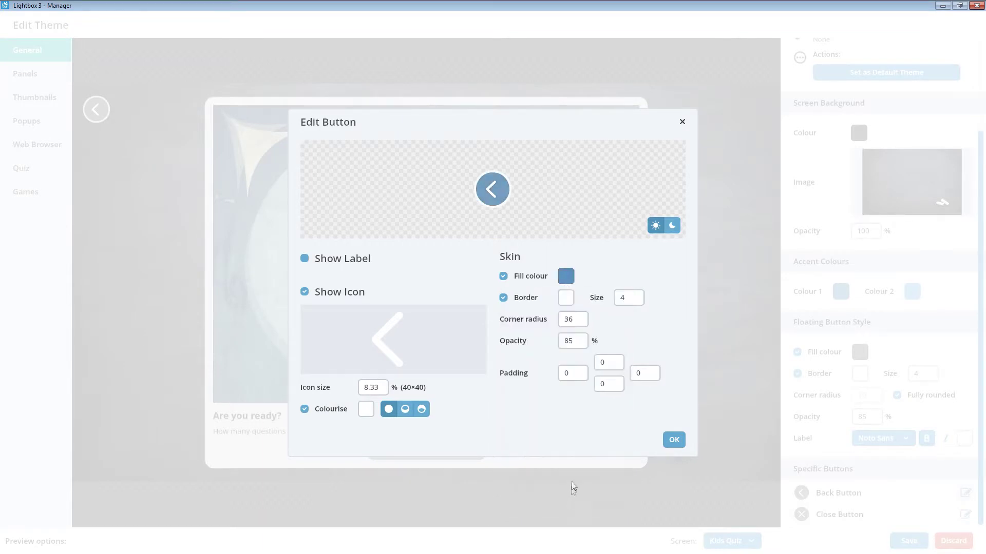
- Set the Back Button's border colour to the darker blue 466D8A and accept the button changes
left_click(565, 297)
left_click(598, 460)
key("ctrl+a")
key("ctrl+v")
left_click(578, 519)
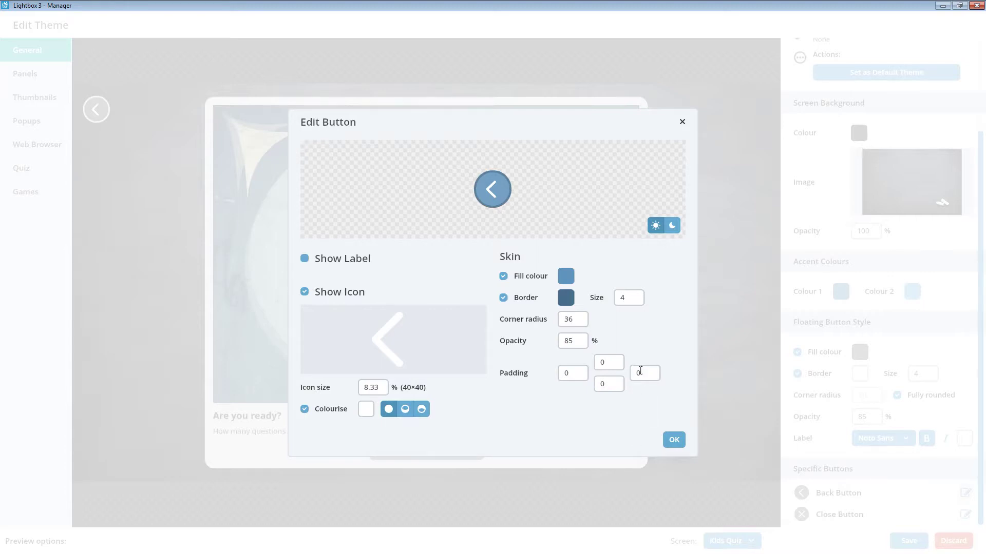
left_click(673, 440)
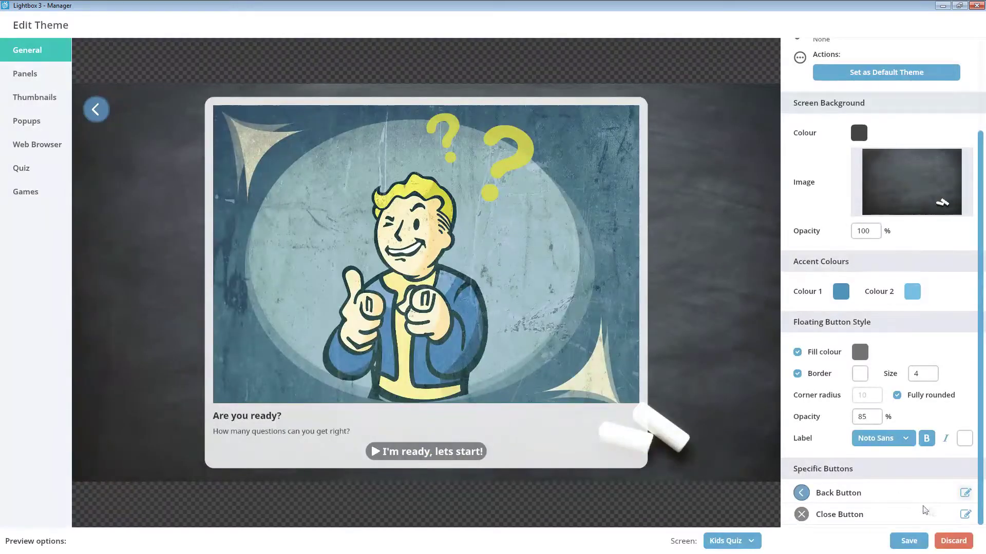
- Give the Close Button the fill colour 5E93BD and the border colour 466D8A
left_click(965, 515)
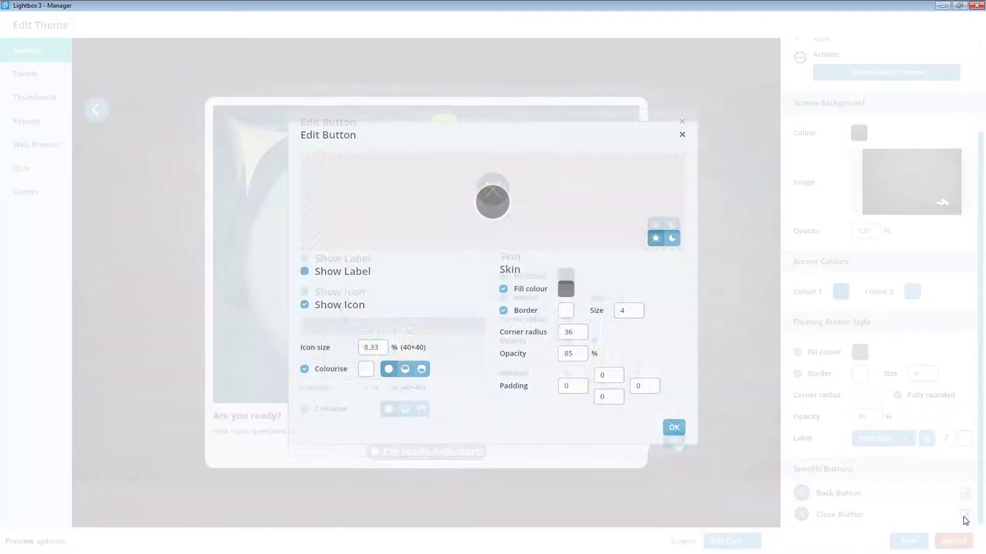
left_click(574, 281)
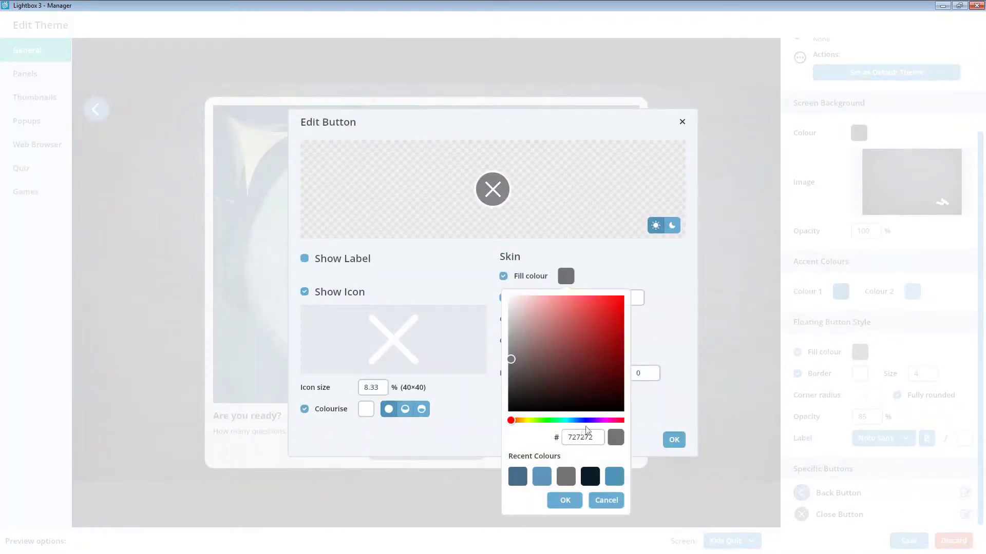
left_click(542, 476)
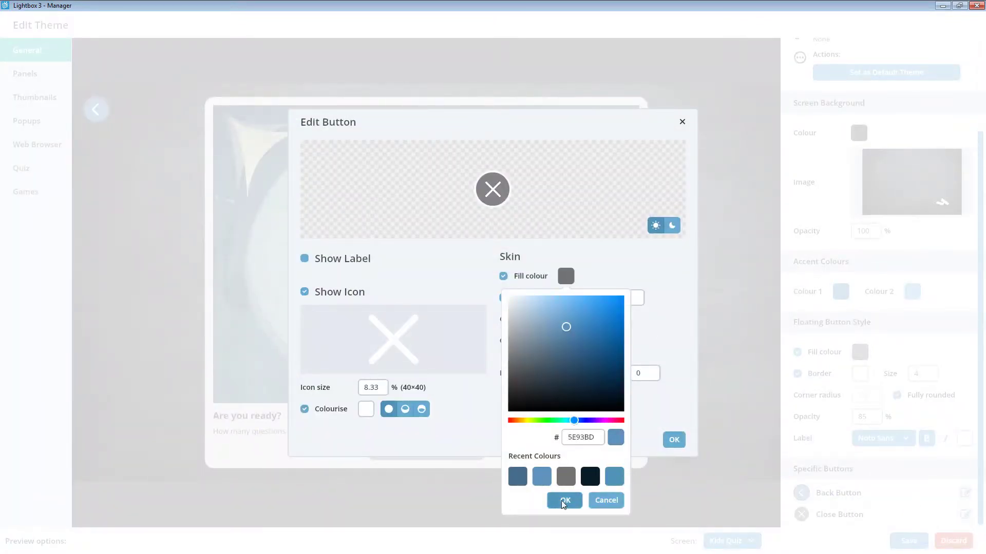
left_click(565, 500)
left_click(566, 298)
left_click(518, 498)
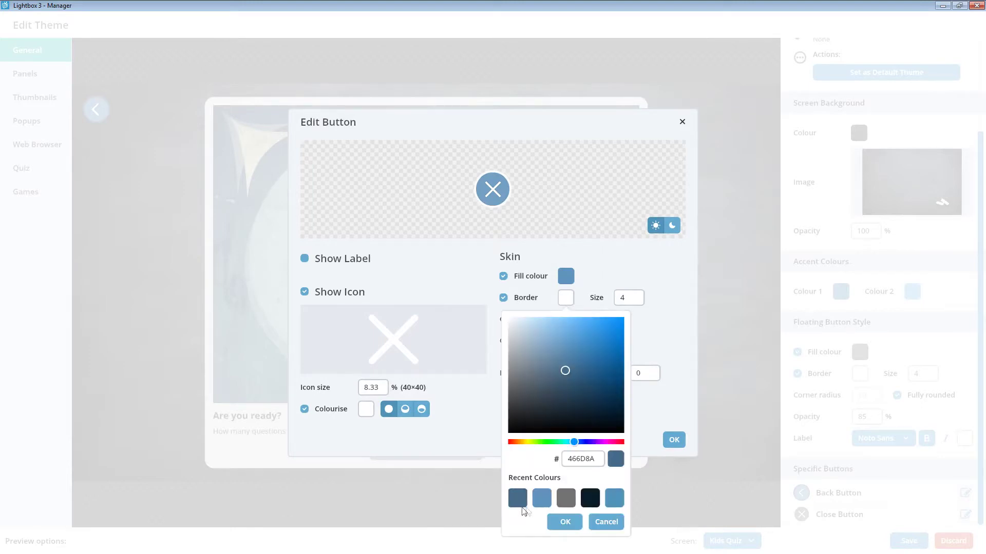
left_click(563, 522)
left_click(667, 444)
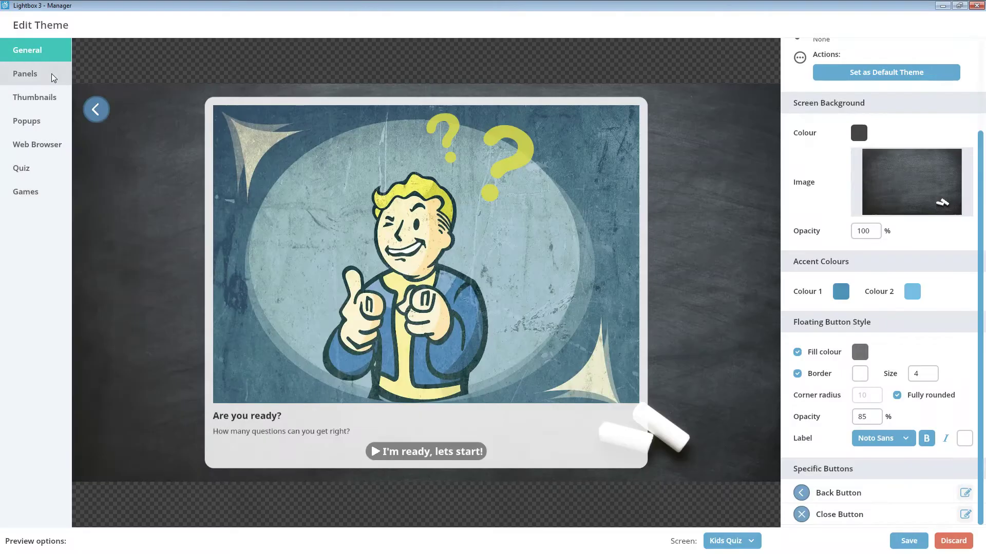
- Change the fill colour of the theme's panels to black
left_click(53, 77)
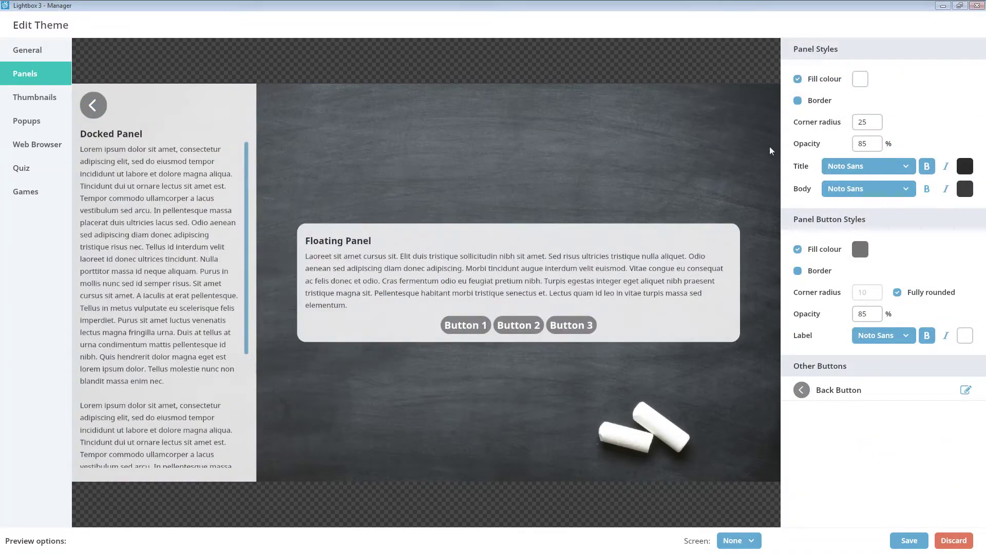
left_click(861, 79)
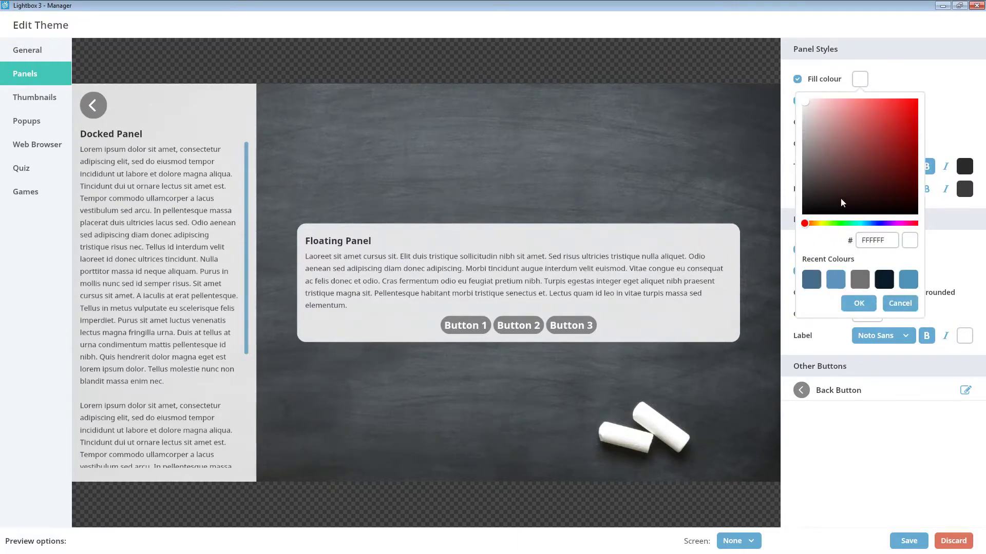
left_click_drag(841, 200, 791, 226)
left_click(858, 303)
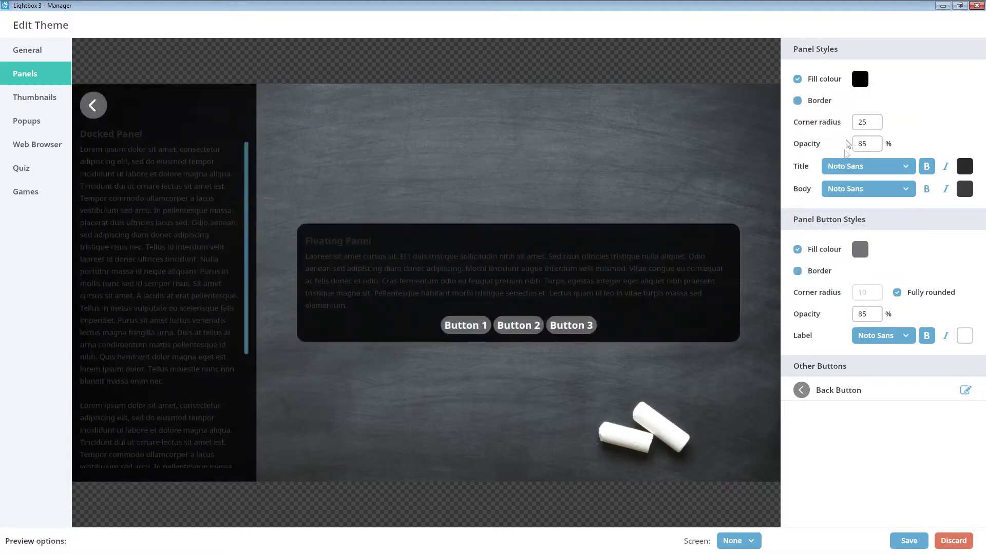
- Turn on the panel border and make it white (FFFFFF) with size 3
left_click(797, 101)
left_click(859, 100)
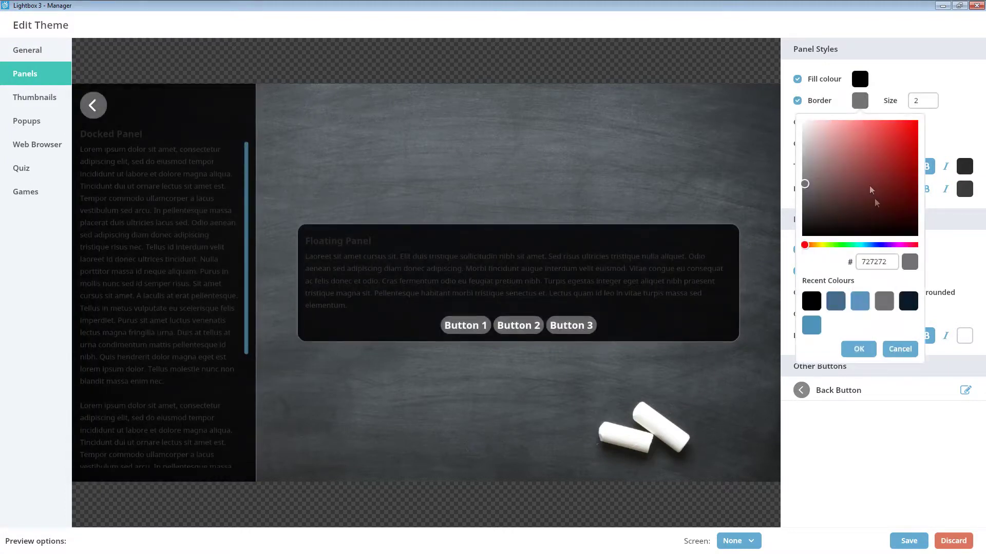
left_click(858, 349)
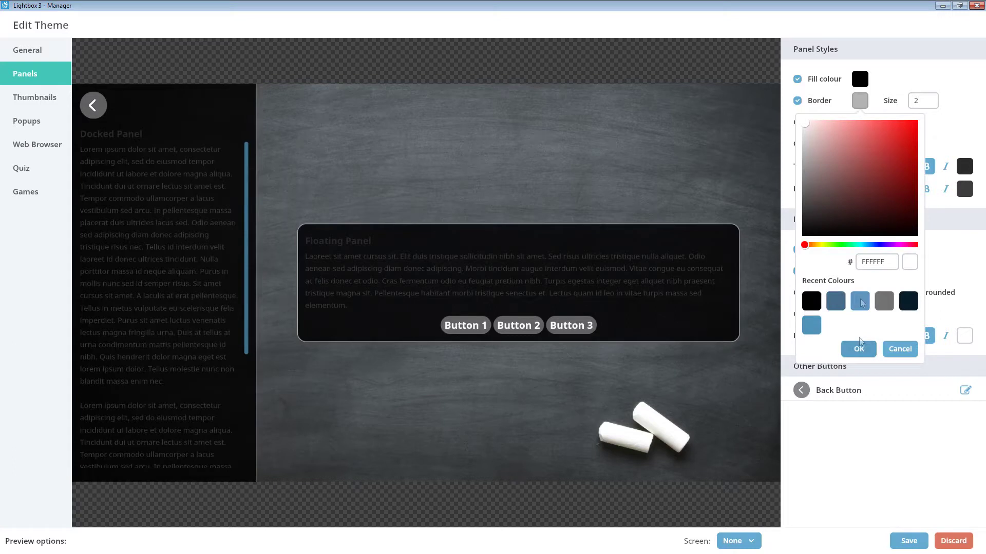
left_click(915, 101)
mouse_move(838, 126)
left_mouse_down()
mouse_move(847, 125)
mouse_move(836, 128)
left_mouse_up()
left_click(906, 83)
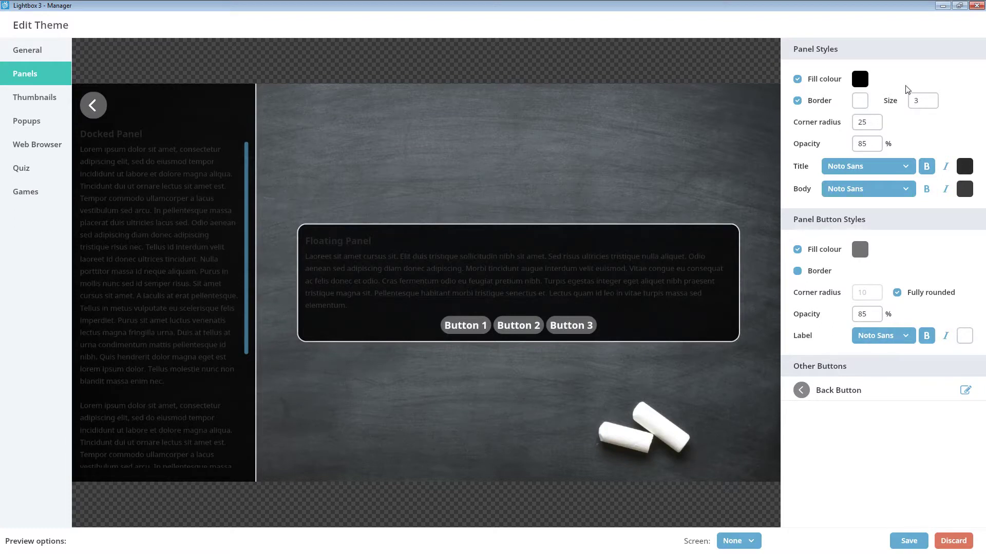
- Set the opacity of the panels to 70%
left_click(879, 147)
left_click_drag(919, 167, 894, 171)
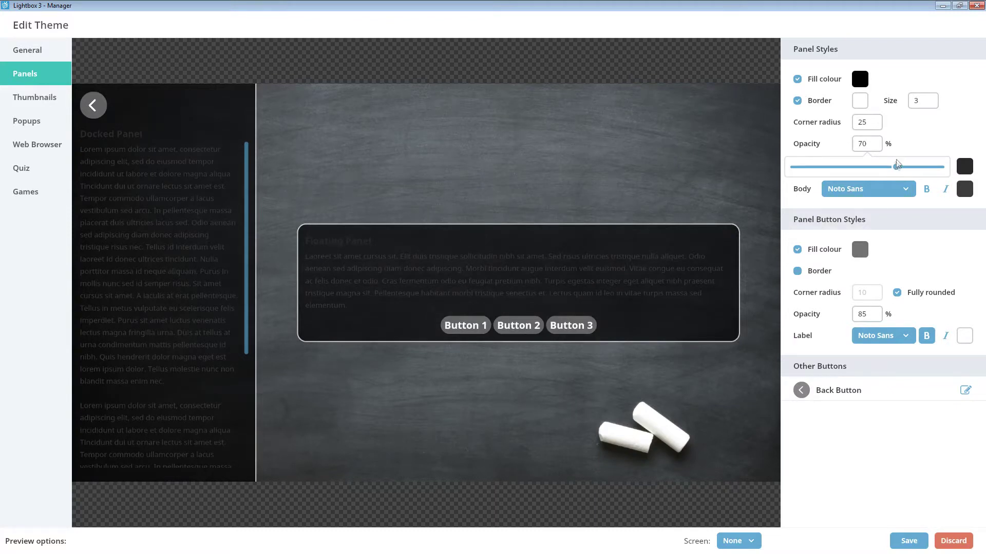
left_click(907, 145)
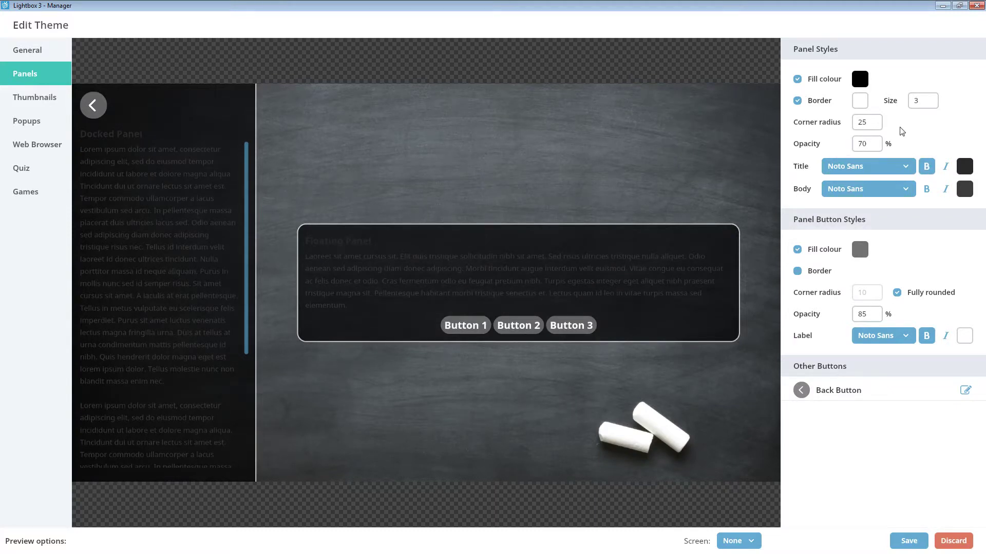
- Change the panel title and body text colours to white
left_click(965, 166)
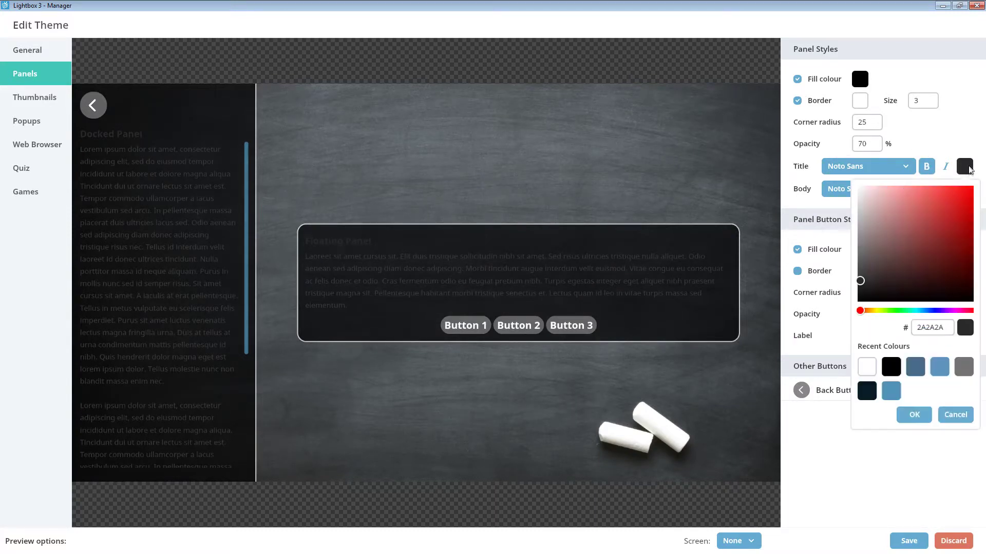
left_click(868, 370)
left_click(911, 414)
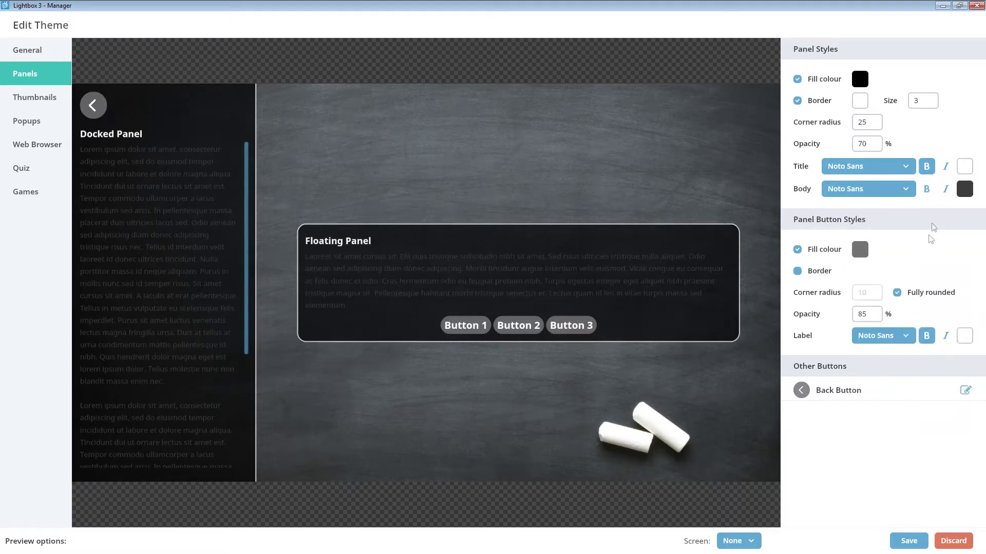
left_click(964, 189)
left_click(866, 391)
left_click(912, 437)
- Try the panel title without bold and in Noto Serif, and restore bold Noto Sans
left_click(927, 167)
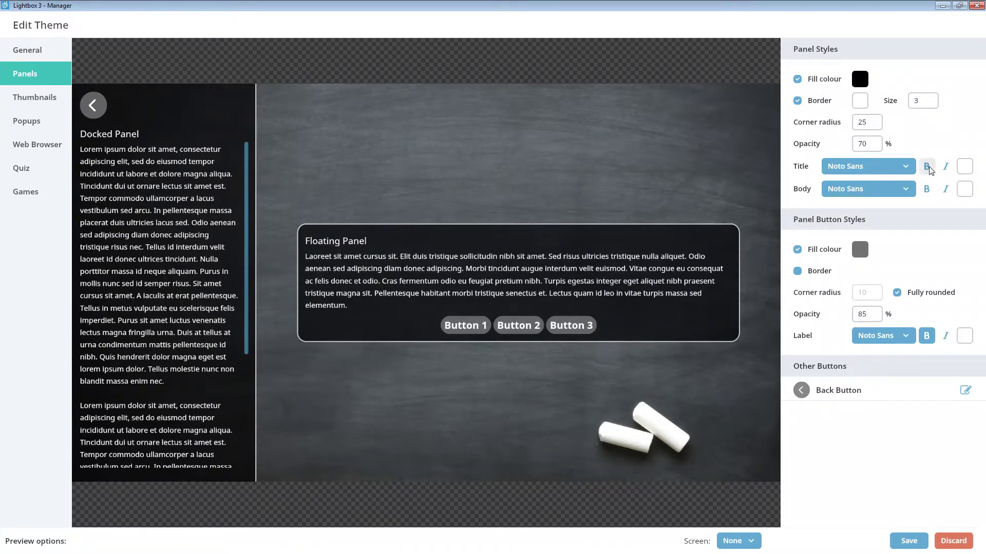
left_click(929, 170)
left_click(892, 167)
left_click(887, 203)
left_click(893, 166)
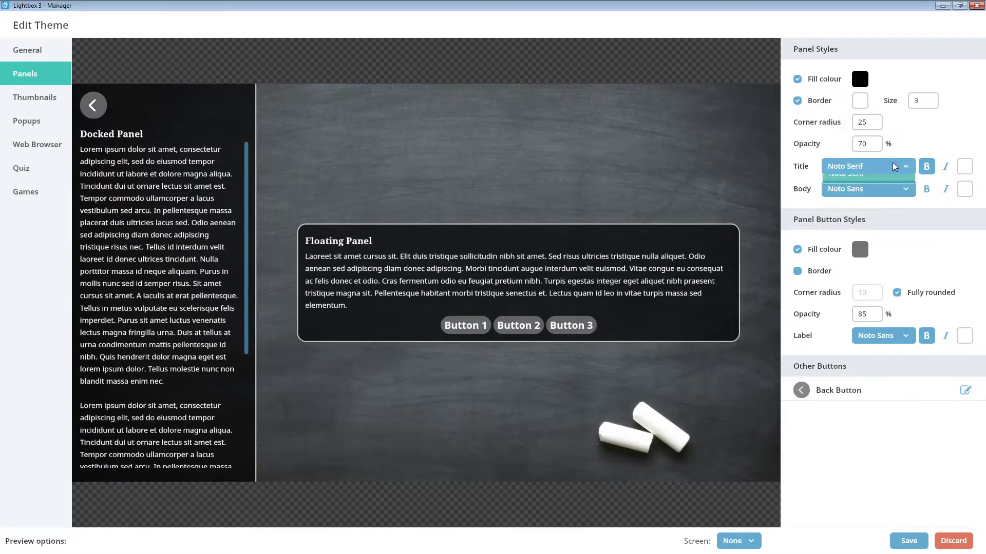
left_click(893, 184)
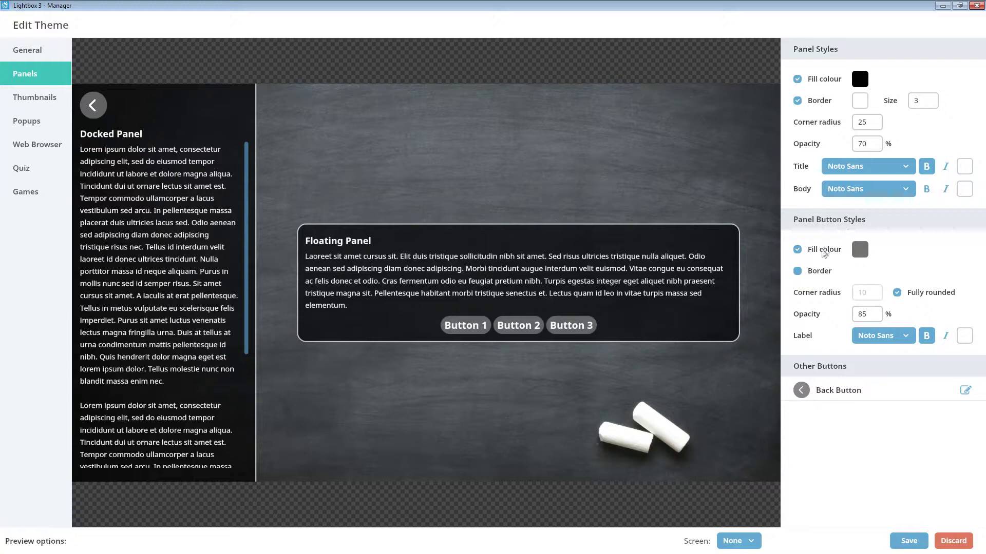
- Change the fill colour of the panel buttons from the recent colours to light blue
left_click(860, 251)
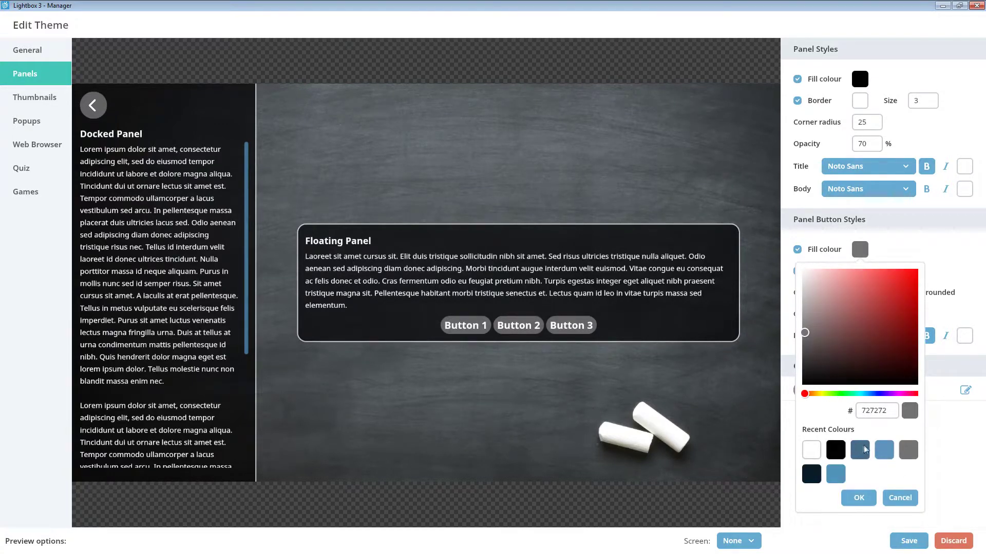
left_click(879, 455)
left_click(857, 498)
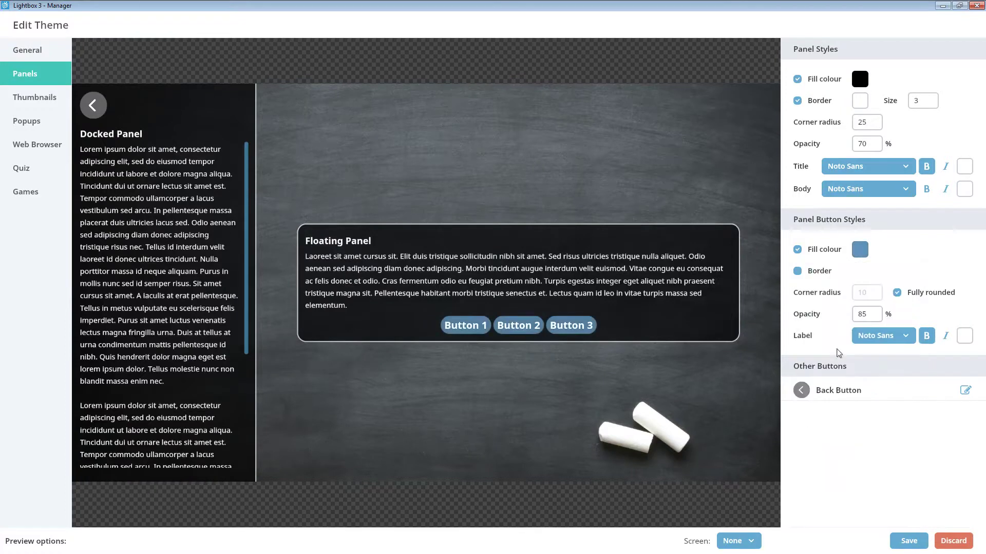
- Turn on the panel button border and make it dark blue (466D8A) with size 3
left_click(826, 273)
left_click(860, 272)
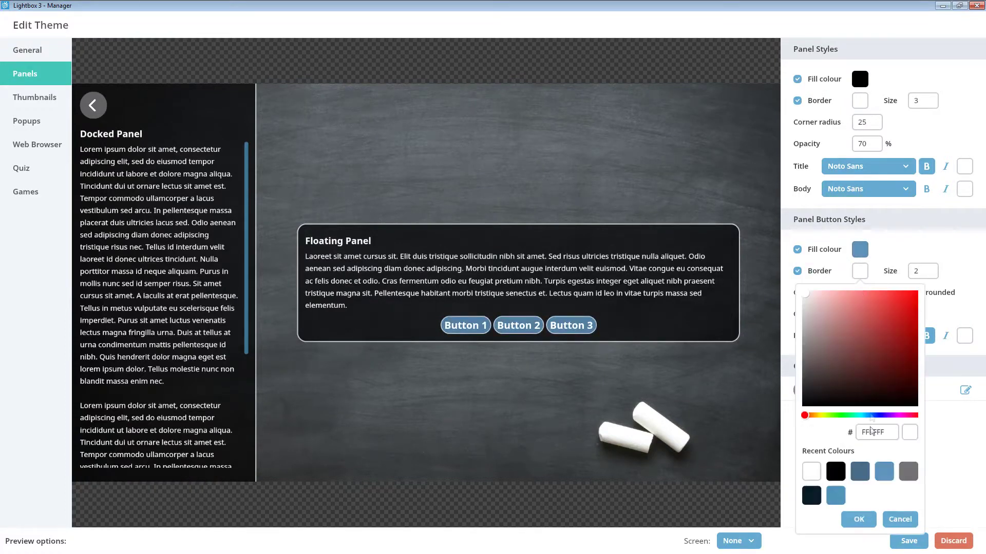
left_click(862, 475)
left_click(858, 519)
left_click(867, 292)
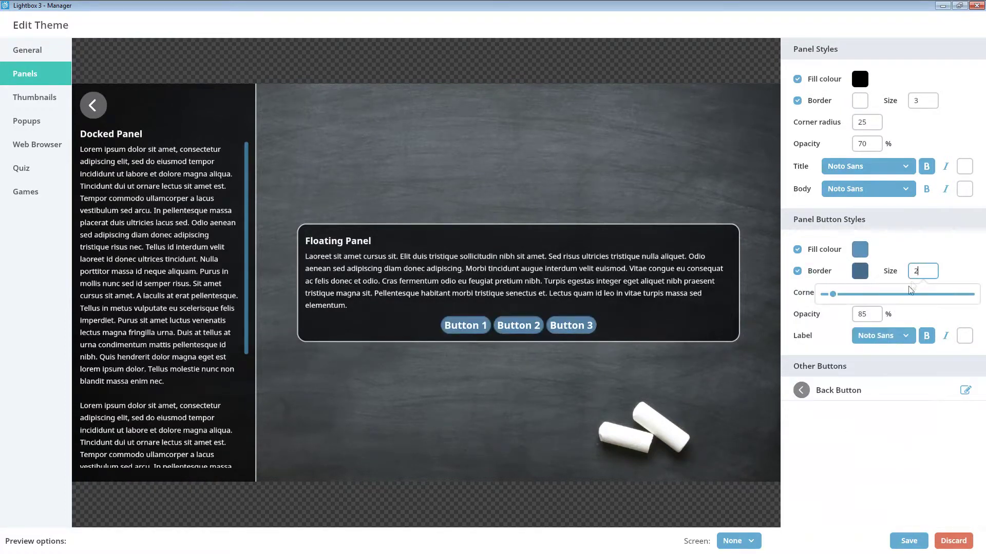
left_click_drag(839, 298, 845, 299)
left_click(918, 250)
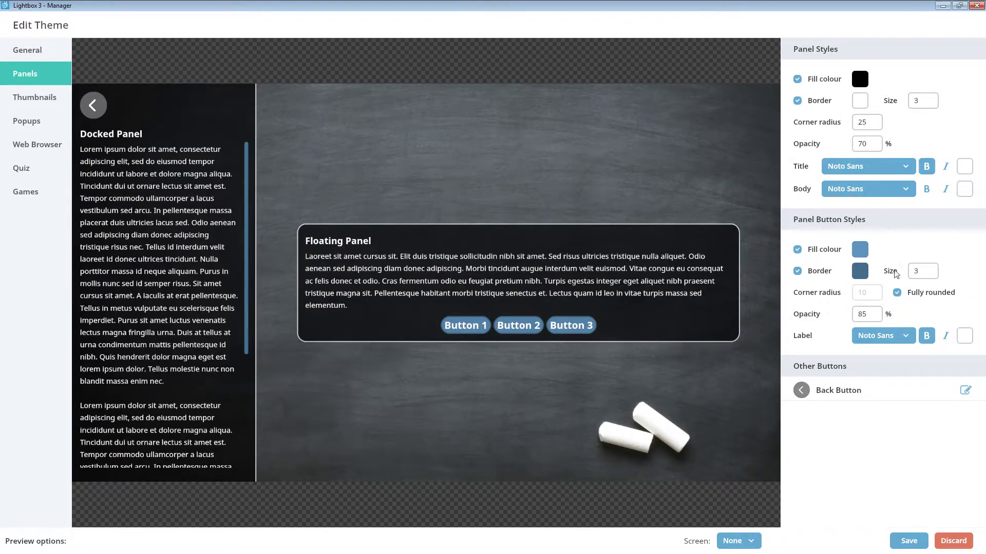
- Try the panel button labels in Noto Serif and without bold, and restore bold Noto Sans
left_click(890, 338)
left_click(887, 375)
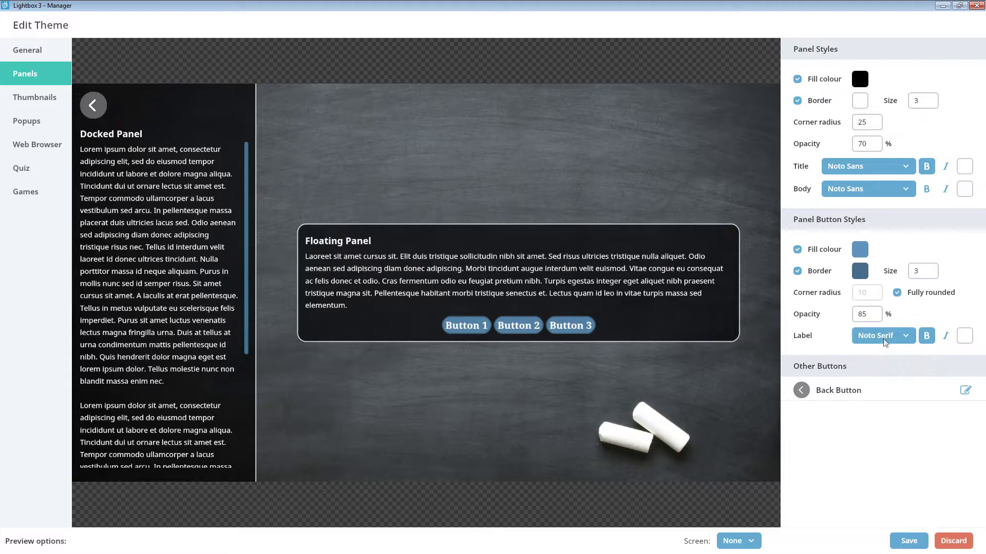
left_click(885, 334)
left_click(884, 355)
left_click(927, 336)
left_click(927, 336)
- Try dark blue for the panel button label text and restore white (FFFFFF)
left_click(965, 337)
left_click(915, 260)
left_click(917, 308)
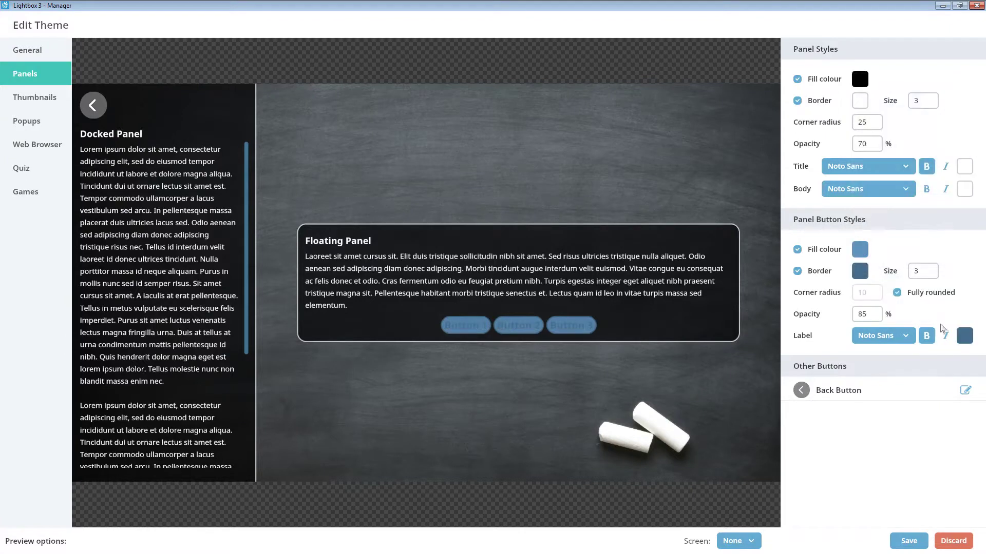
left_click(963, 337)
left_click(866, 260)
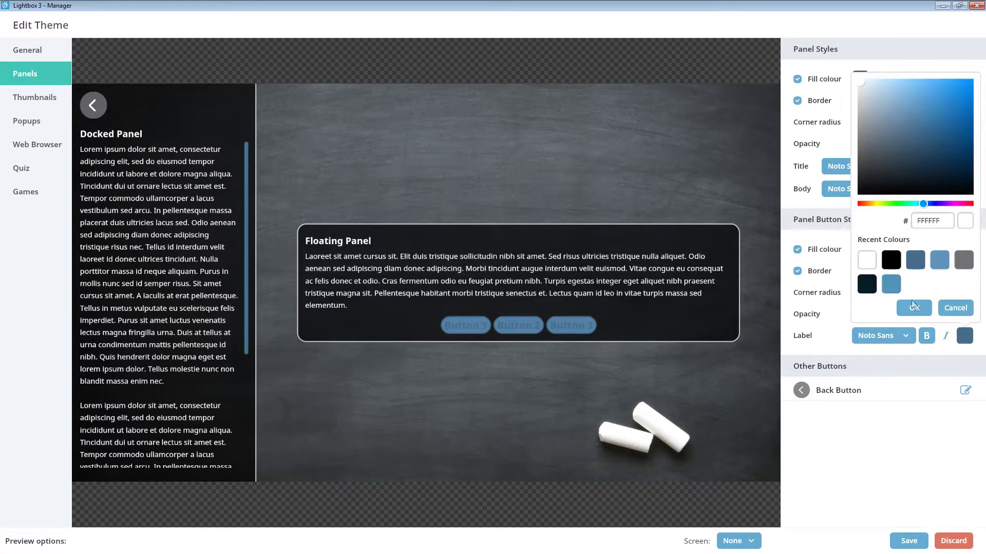
left_click(916, 307)
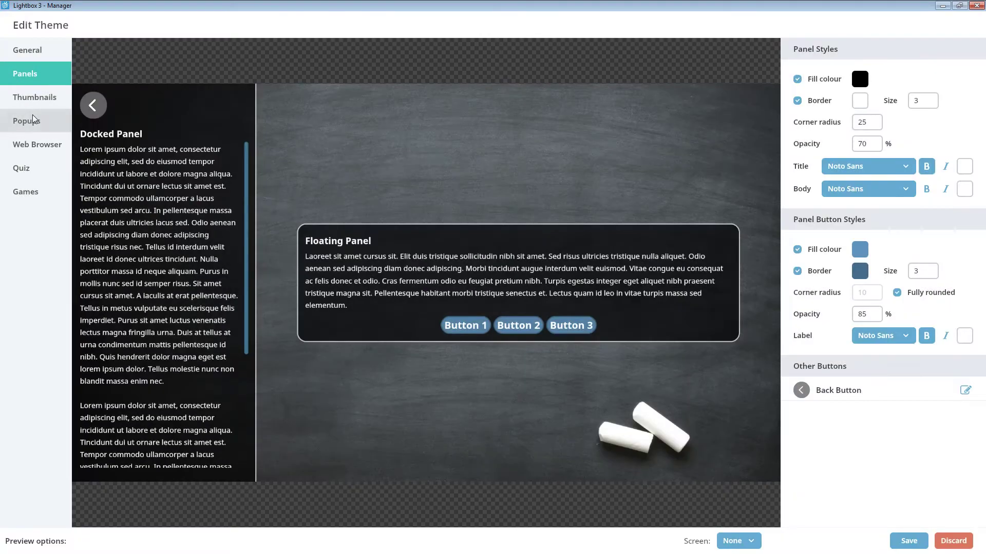
- In the popup styles, try a dark blue (466D8A) overlay, restore black, and set the overlay opacity to 70%
left_click(32, 119)
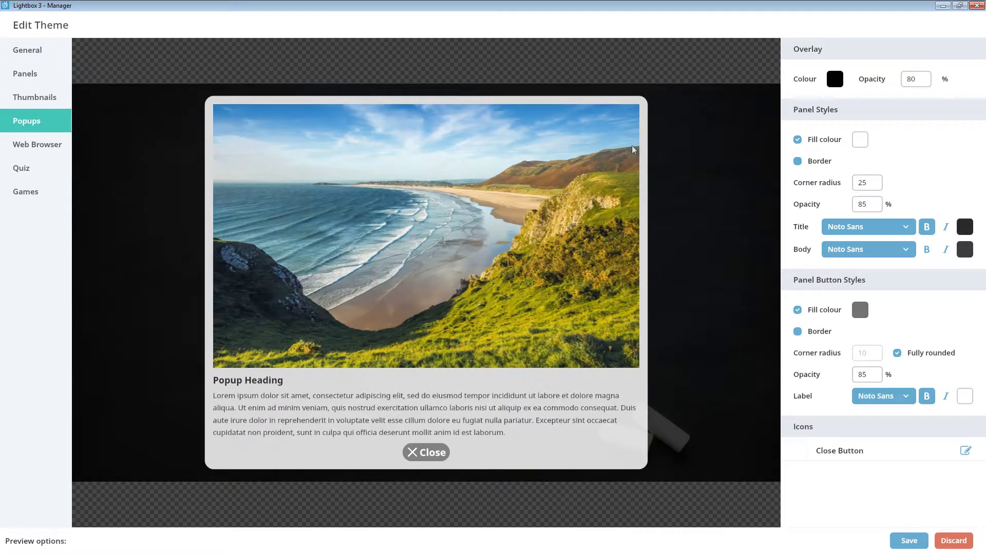
left_click(833, 81)
left_click(837, 279)
left_click(833, 327)
left_click(837, 82)
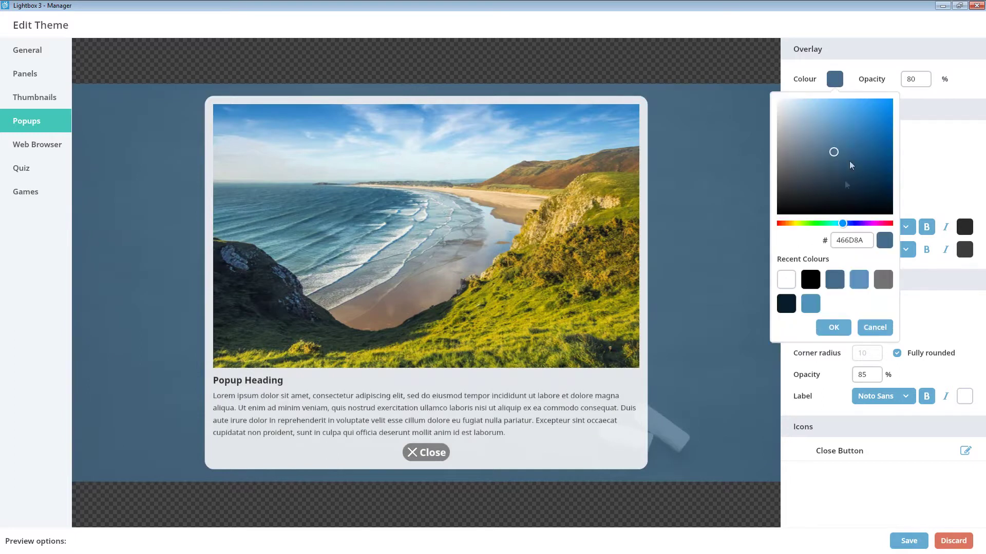
left_click(810, 279)
left_click(833, 328)
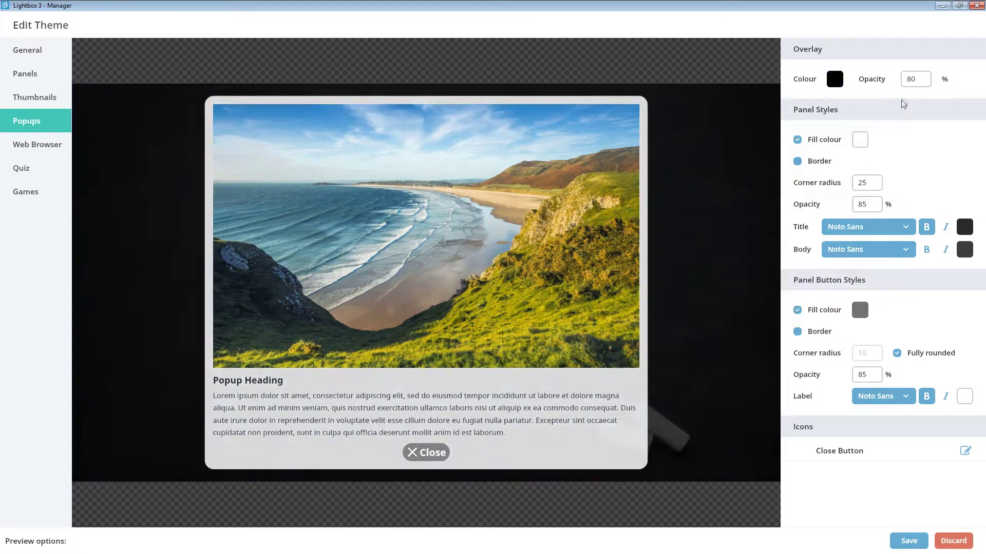
left_click(907, 83)
left_click_drag(944, 103, 924, 104)
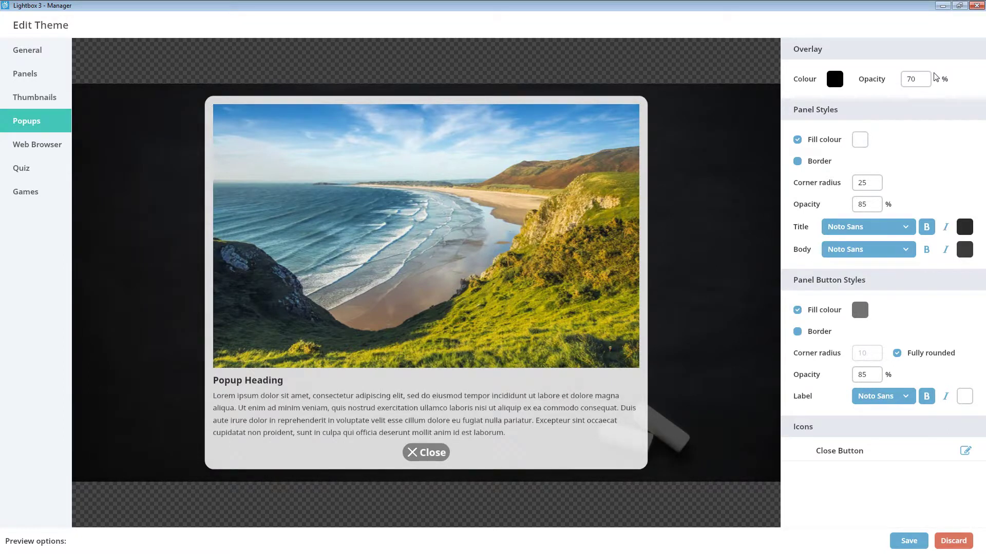
- Fill the popup panel with black (000000) and give it a white border of size 4
left_click(861, 140)
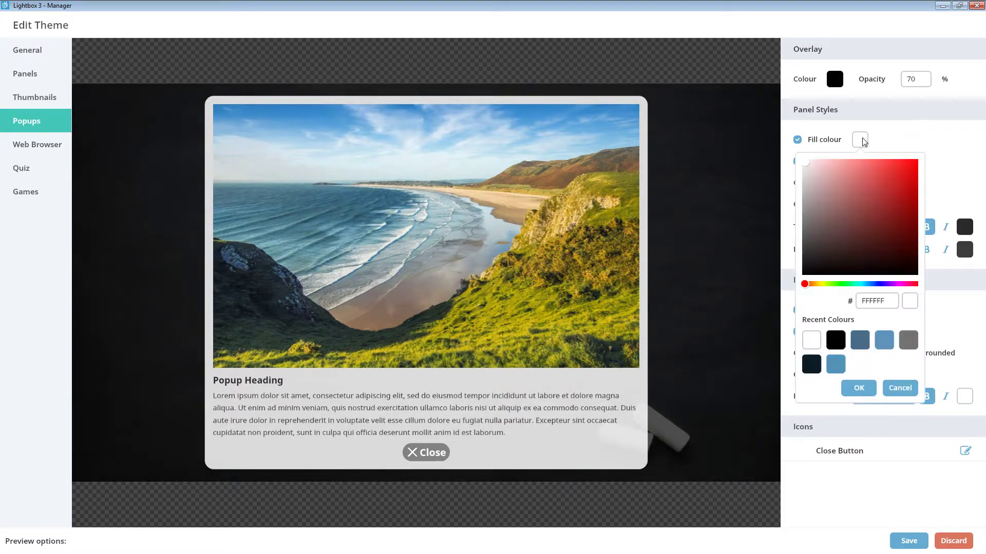
left_click_drag(867, 194, 901, 280)
left_click(859, 388)
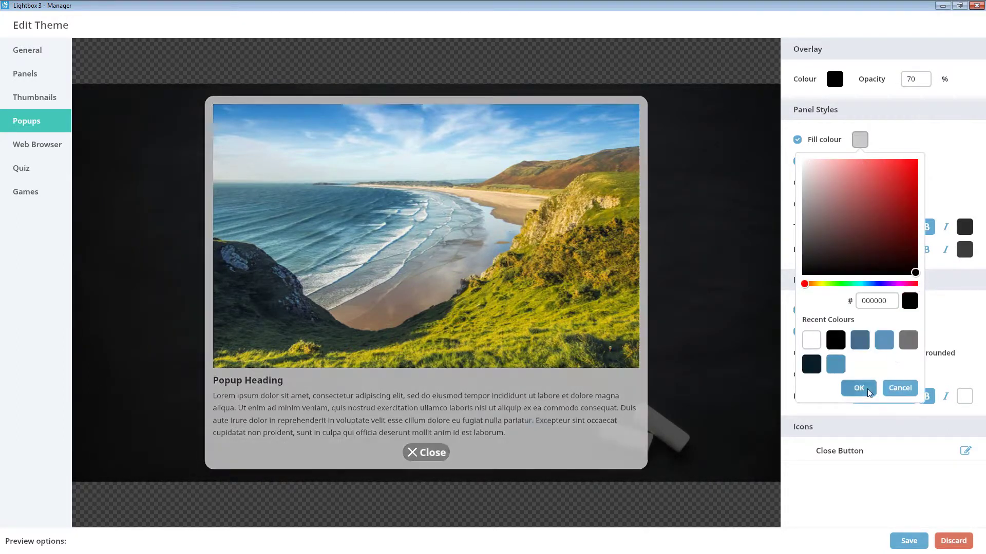
left_click(828, 162)
left_click(858, 163)
left_click(811, 362)
left_click(858, 409)
left_click_drag(826, 186, 849, 187)
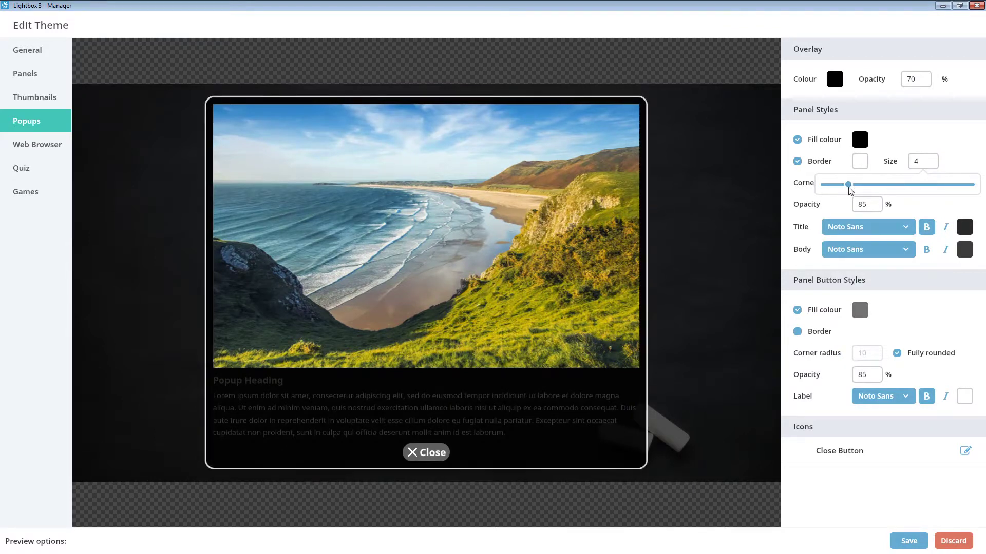
- Change the popup title and body text colours to white (FFFFFF)
left_click(967, 229)
left_click(866, 427)
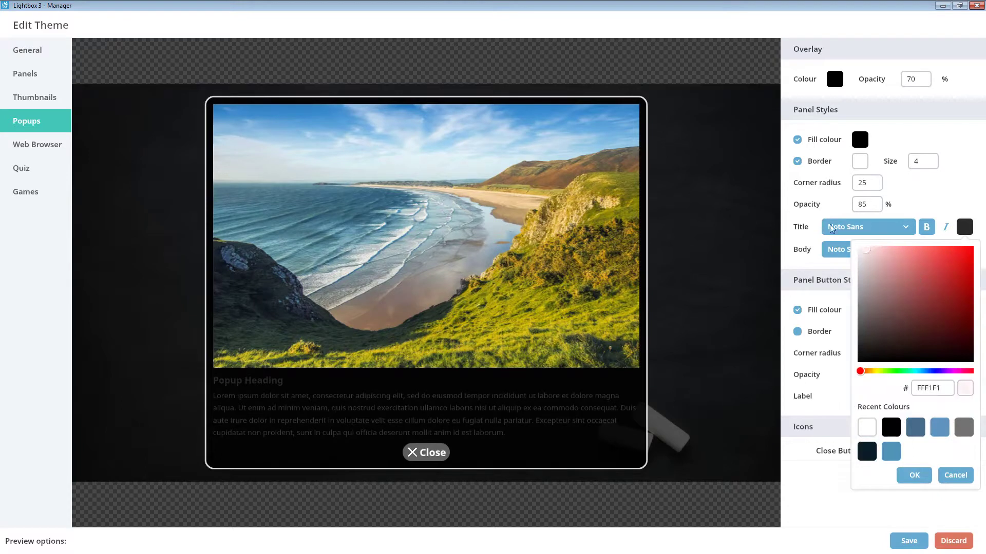
left_click(914, 475)
left_click(964, 250)
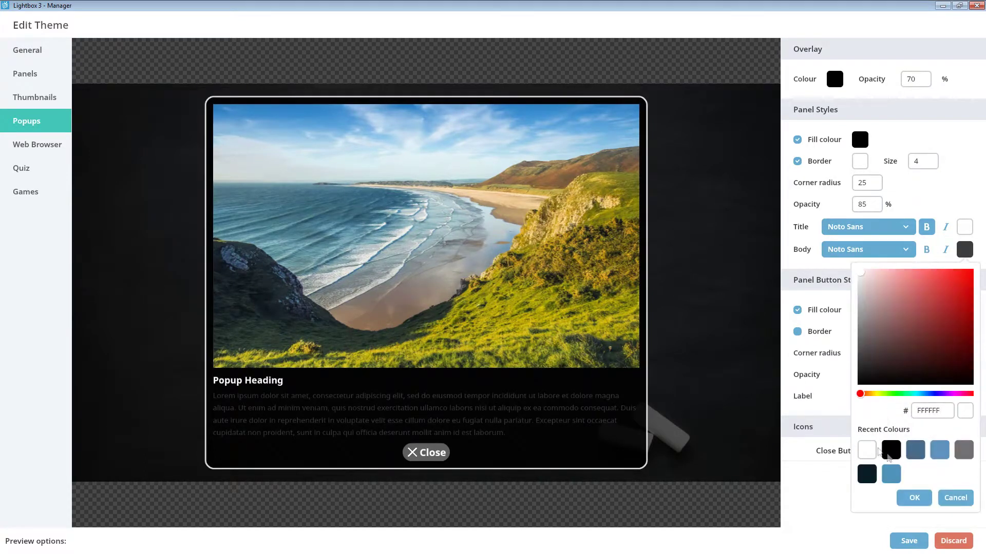
left_click(911, 498)
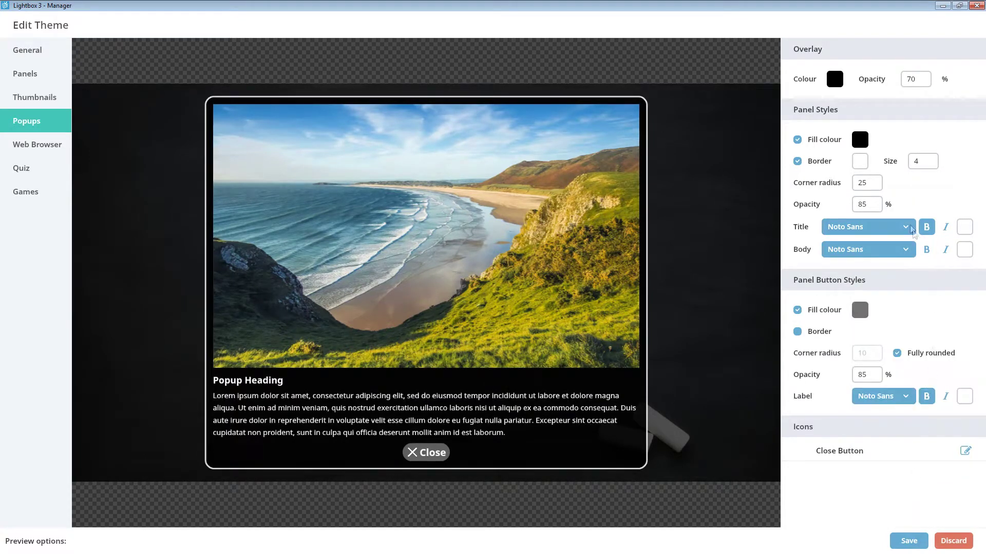
- Try the popup title in Noto Serif and without bold, and restore bold Noto Sans
left_click(906, 228)
left_click(891, 264)
left_click(891, 226)
left_click(887, 248)
left_click(924, 233)
left_click(925, 233)
left_click(926, 233)
left_click(926, 233)
- Change the fill colour of the popup's Close button to the recent light blue
left_click(861, 313)
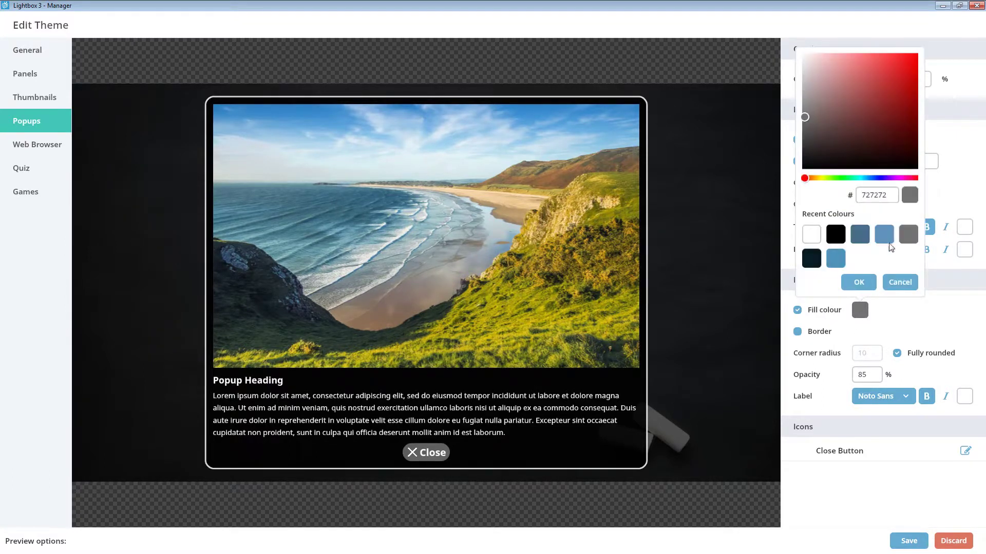
left_click(885, 239)
left_click(864, 284)
- Turn on the popup button border and make it dark blue (466D8A) with size 3
left_click(821, 333)
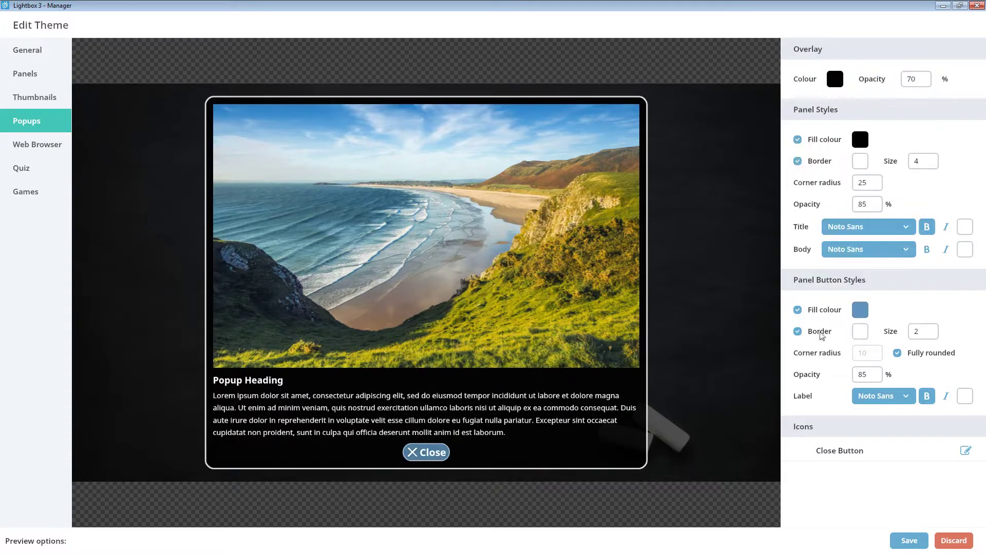
left_click(860, 333)
left_click(860, 256)
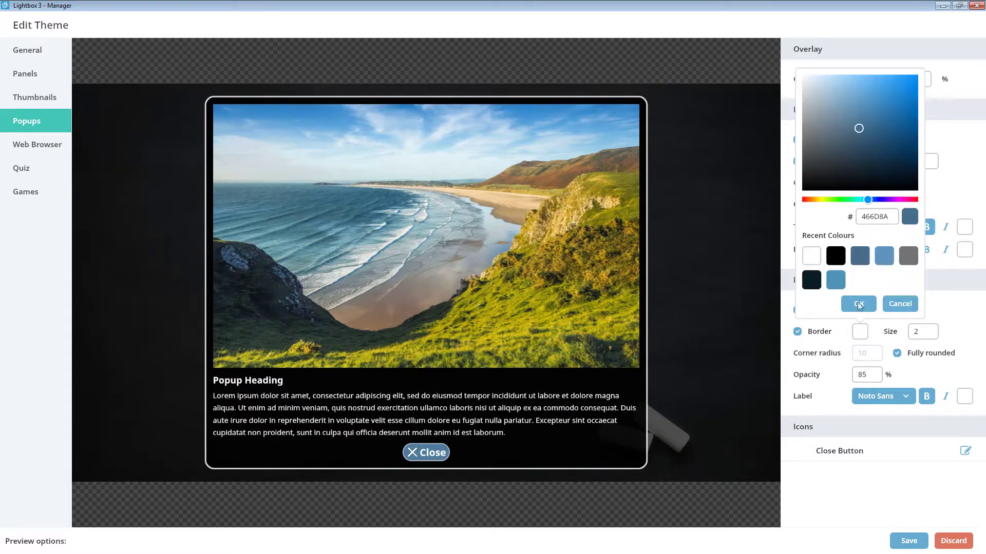
left_click(858, 304)
left_click(919, 333)
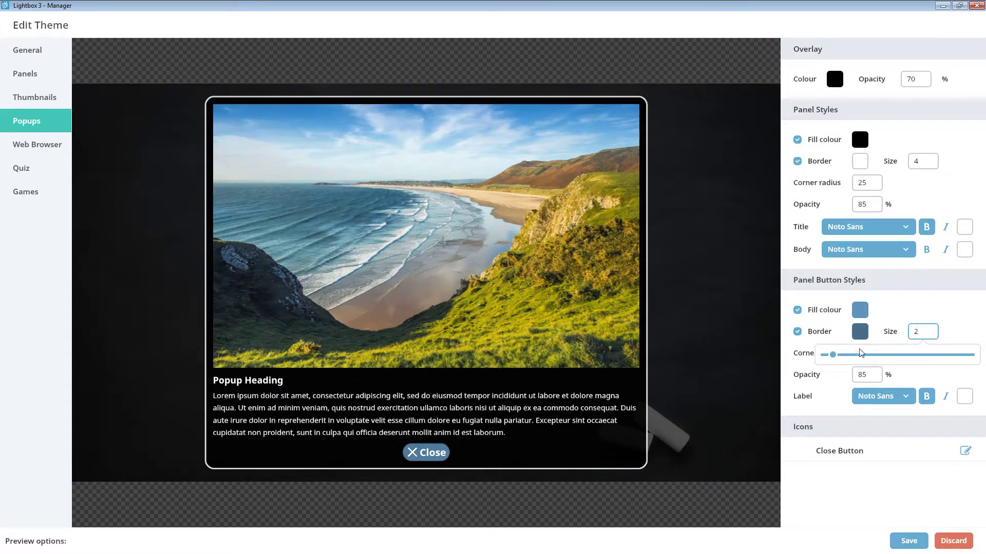
left_click_drag(837, 358, 846, 358)
left_click(950, 315)
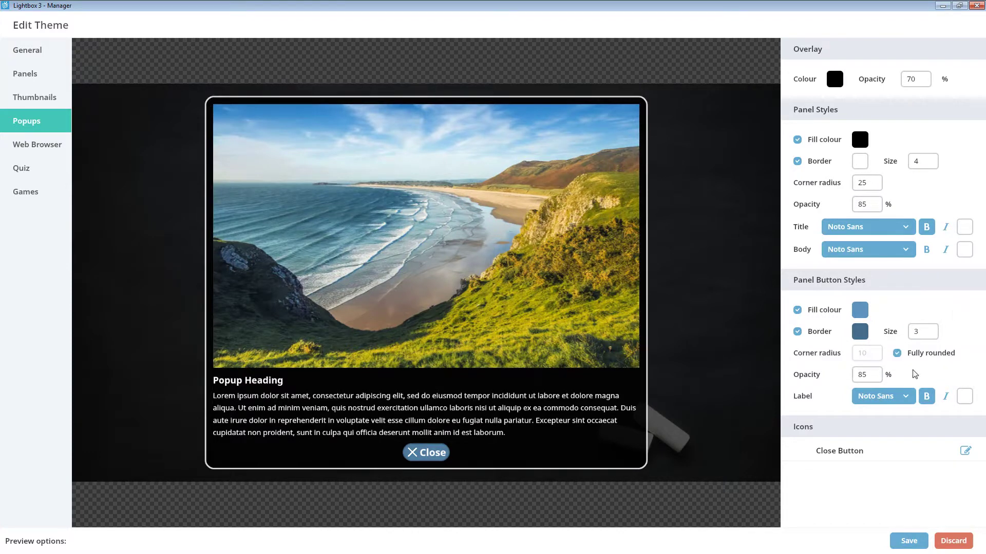
- View the icon settings of the popup's Close button and dismiss them
left_click(965, 451)
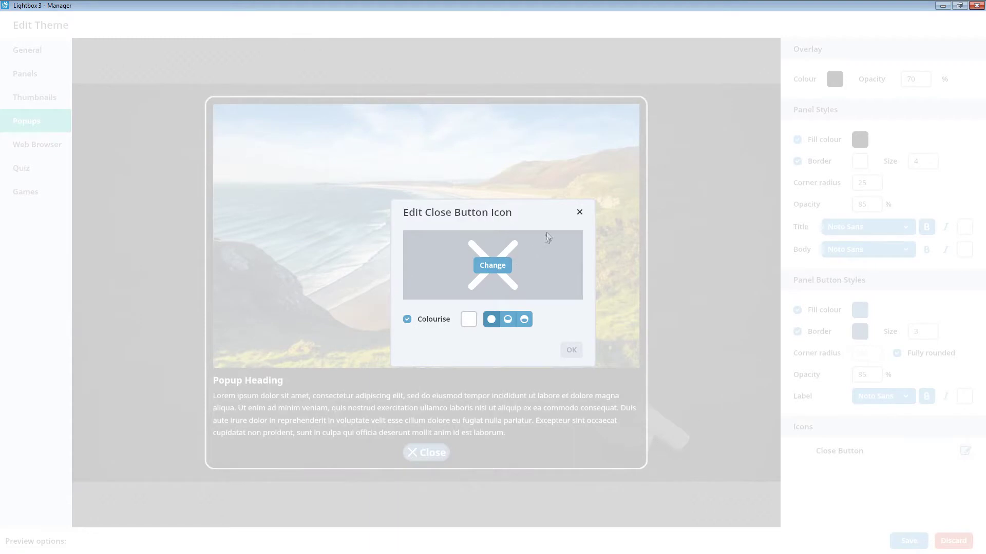
left_click(579, 213)
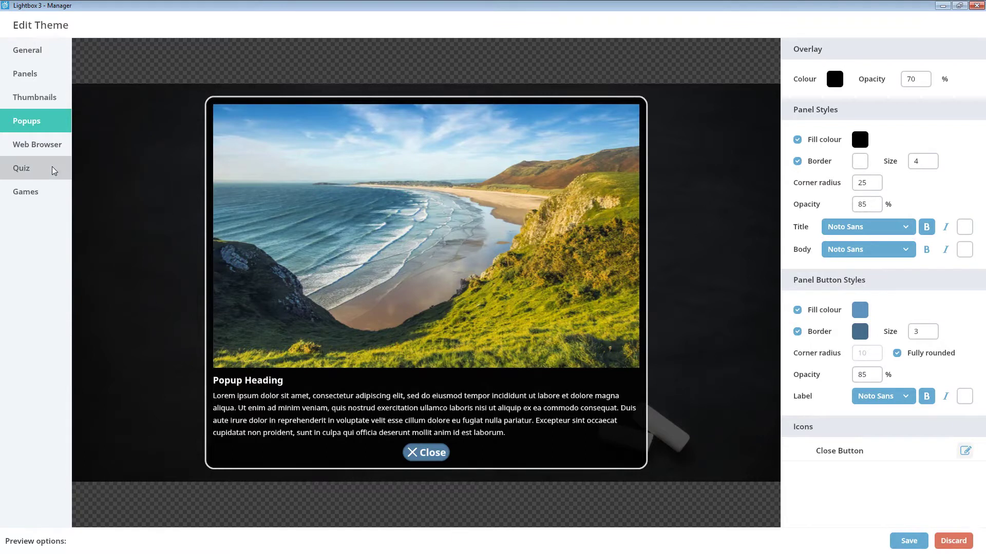
- In the quiz styles, turn off the fill colour of the info panels
left_click(53, 171)
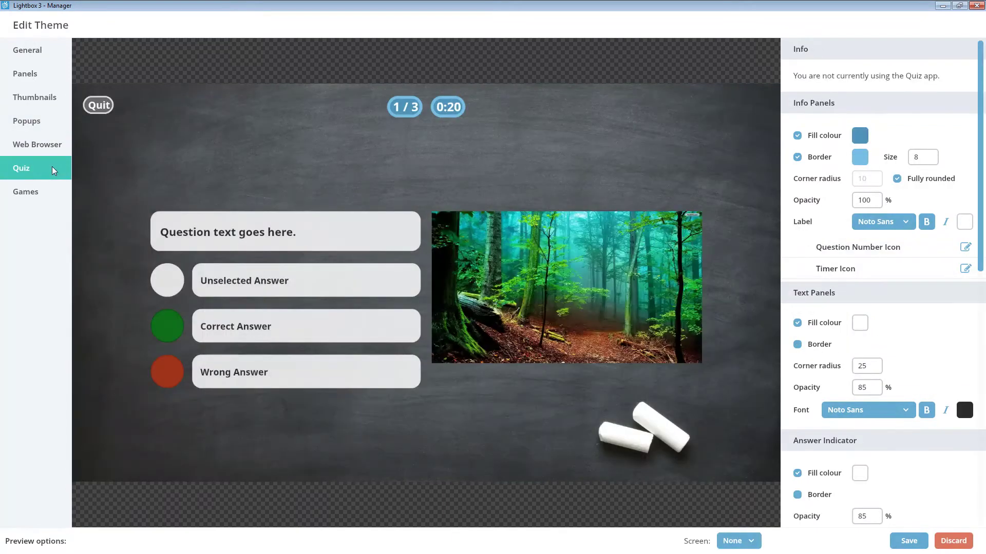
left_click(823, 138)
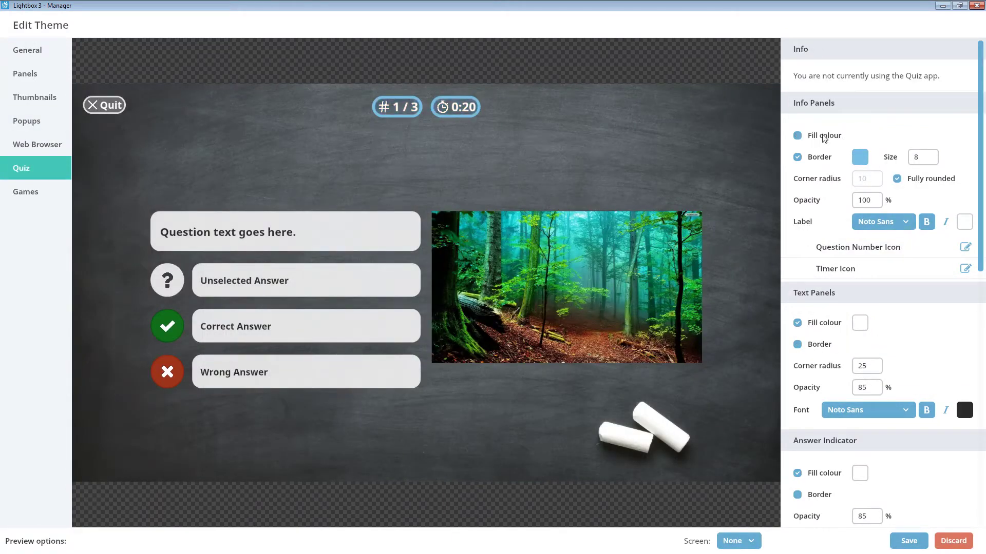
left_click(825, 139)
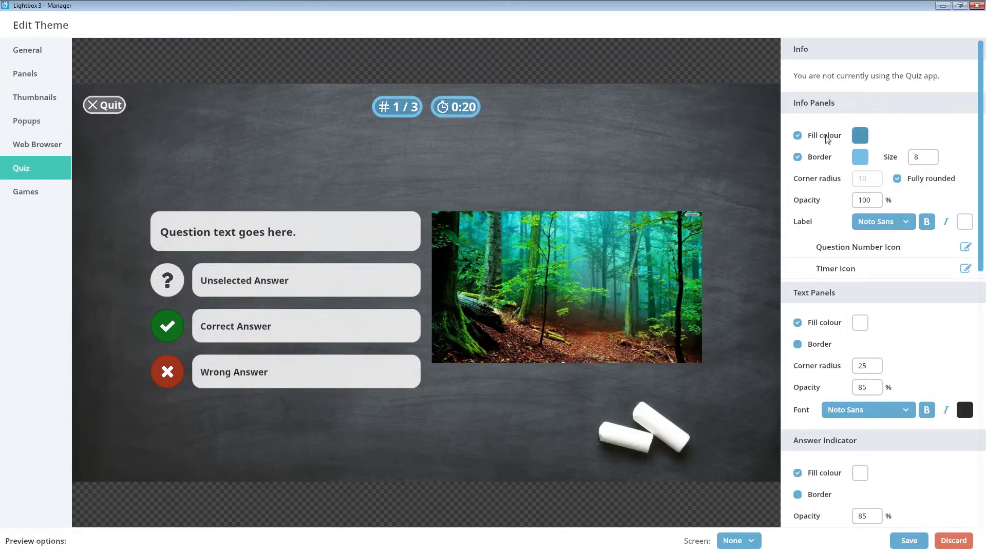
left_click(826, 140)
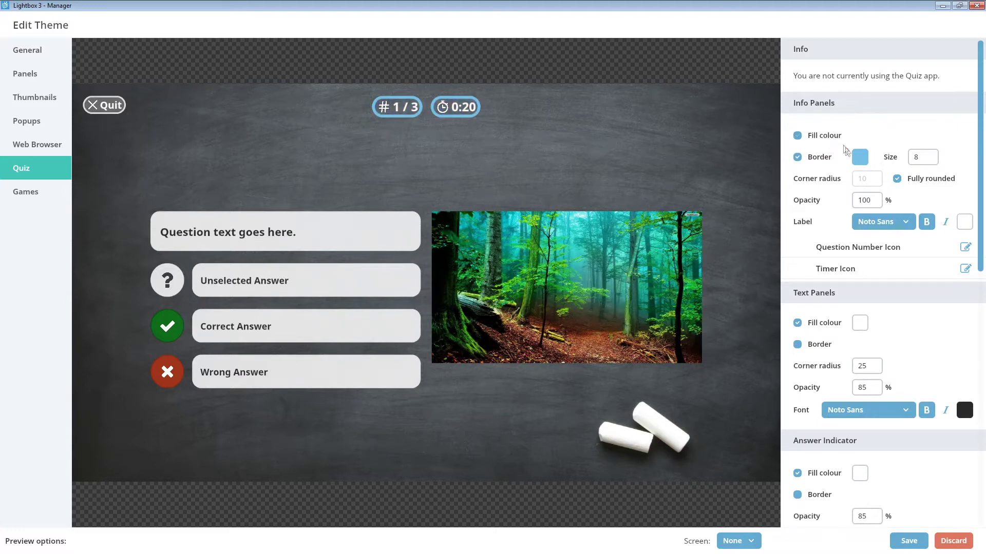
- Make the border of the quiz info panels white (FFFFFF) with size 3
left_click(863, 159)
left_click(811, 360)
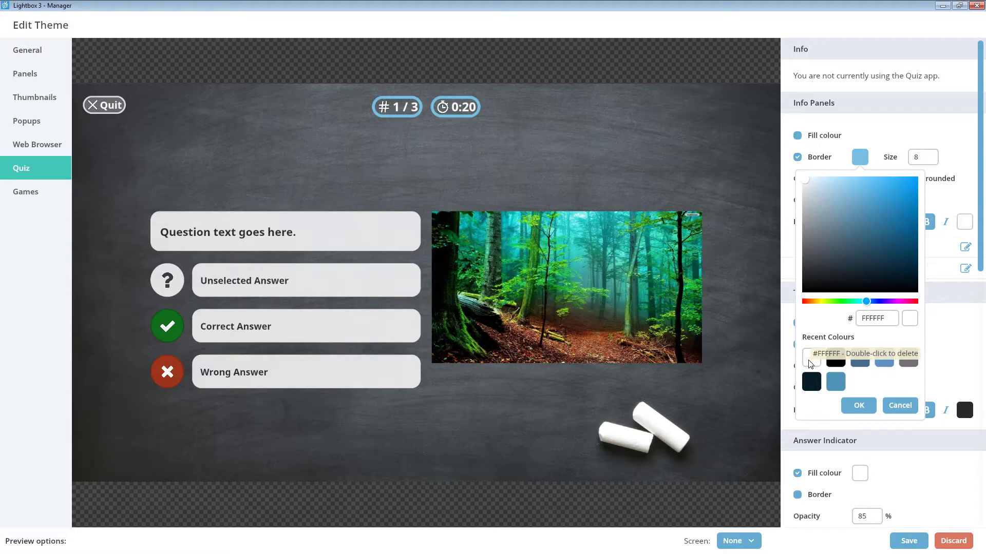
left_click(858, 405)
mouse_move(934, 154)
left_click_drag(879, 182, 846, 184)
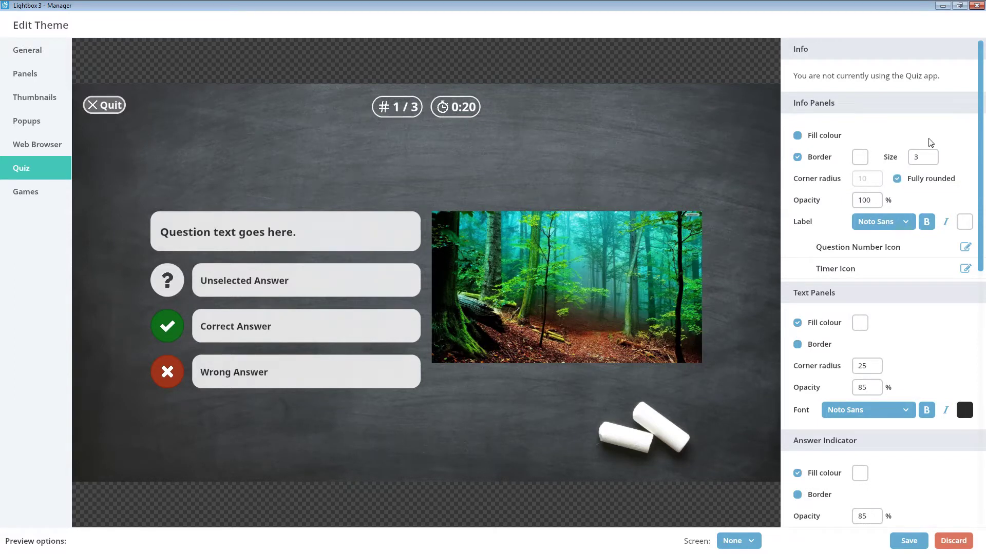
- Try Noto Serif for the quiz info panel labels and restore Noto Sans
left_click(892, 221)
left_click(888, 261)
left_click(891, 223)
left_click(892, 246)
- Try light blue for the quiz info panel label text and restore white
left_click(964, 222)
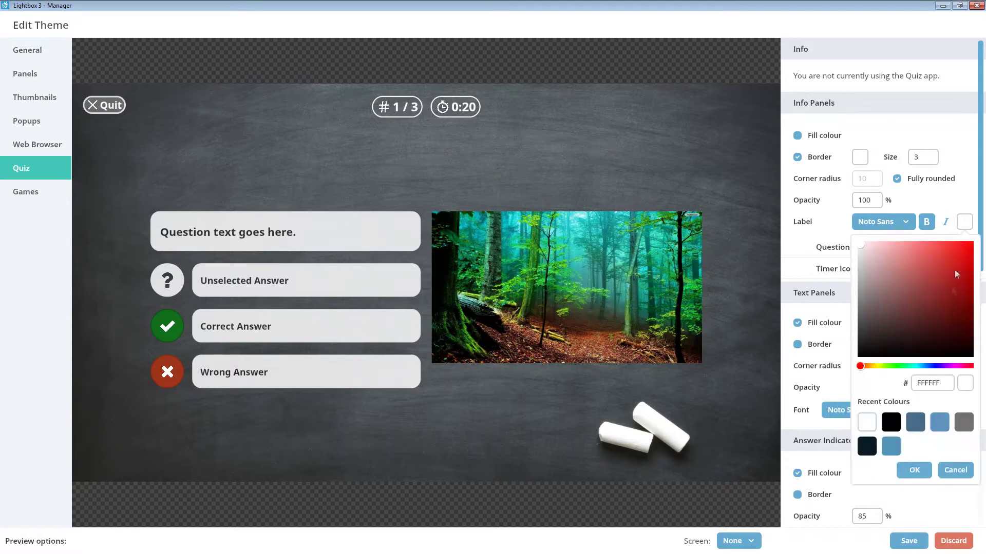
left_click(937, 430)
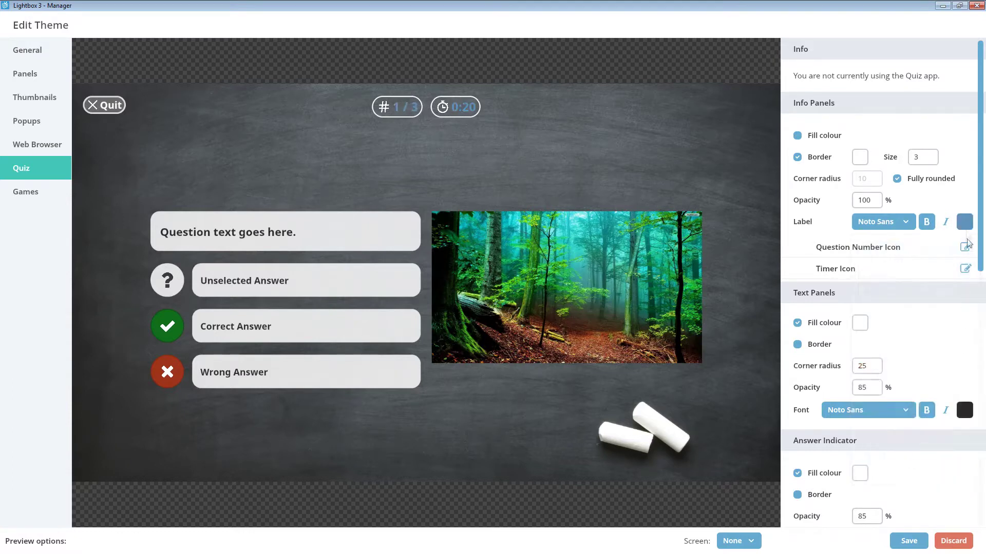
left_click(965, 222)
left_click(867, 424)
left_click(914, 469)
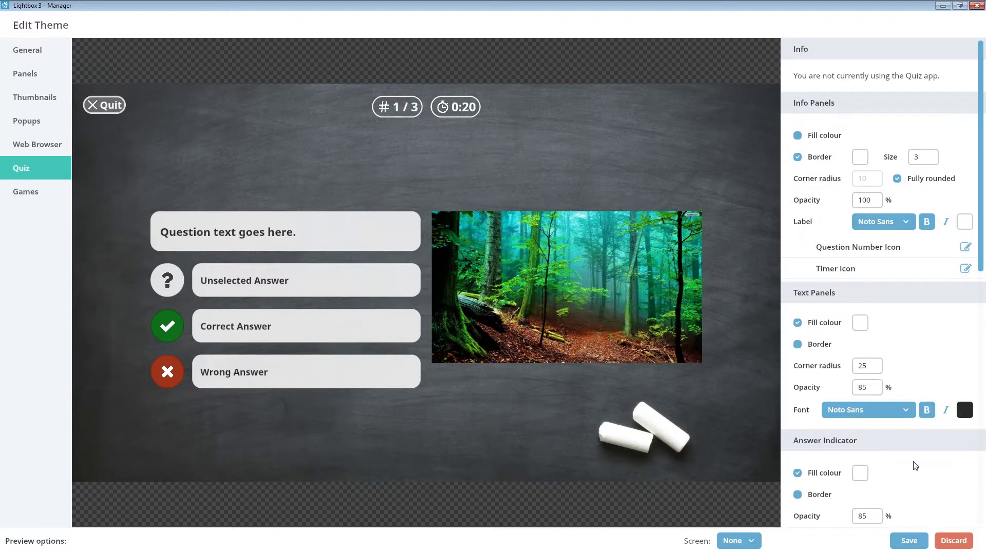
- Try a near-black blue (081C27) for the quiz question number icon and restore white (FFFFFF)
left_click(965, 248)
mouse_move(496, 261)
left_click(468, 319)
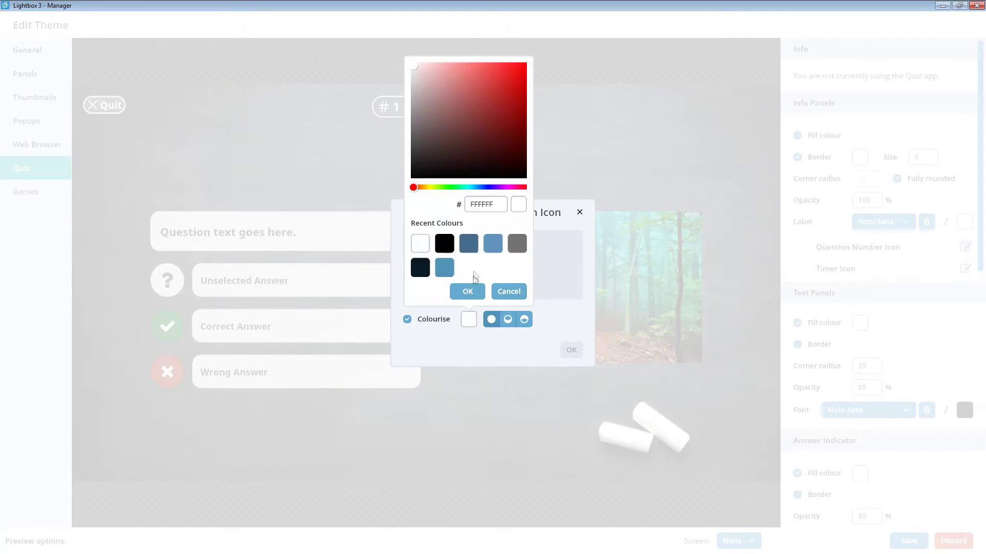
left_click(421, 270)
left_click(467, 292)
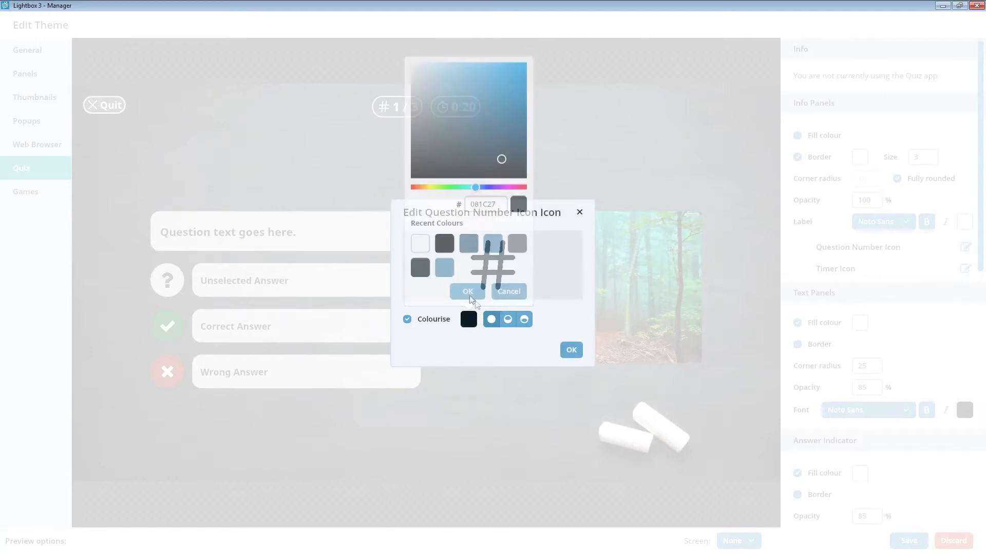
left_click(560, 350)
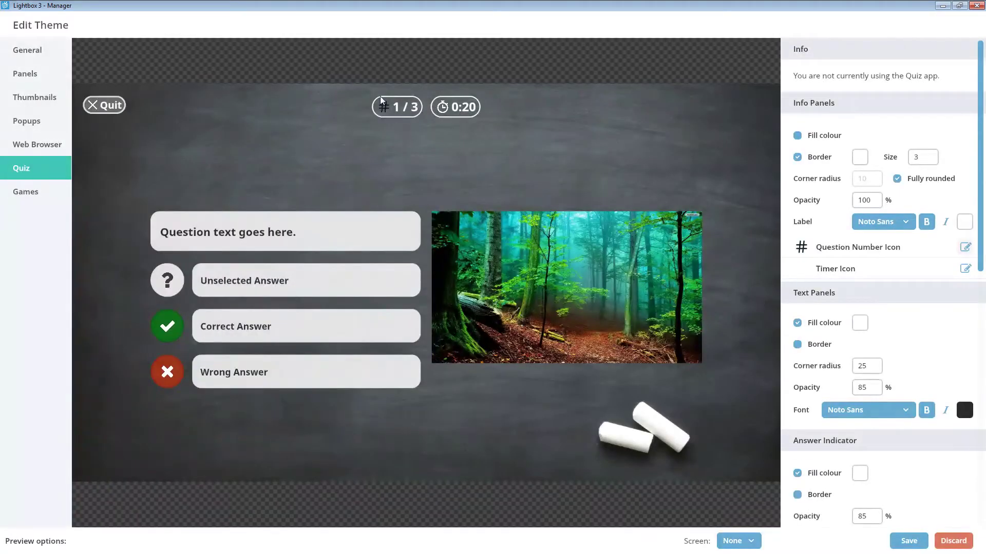
left_click(965, 247)
left_click(468, 320)
left_click(417, 245)
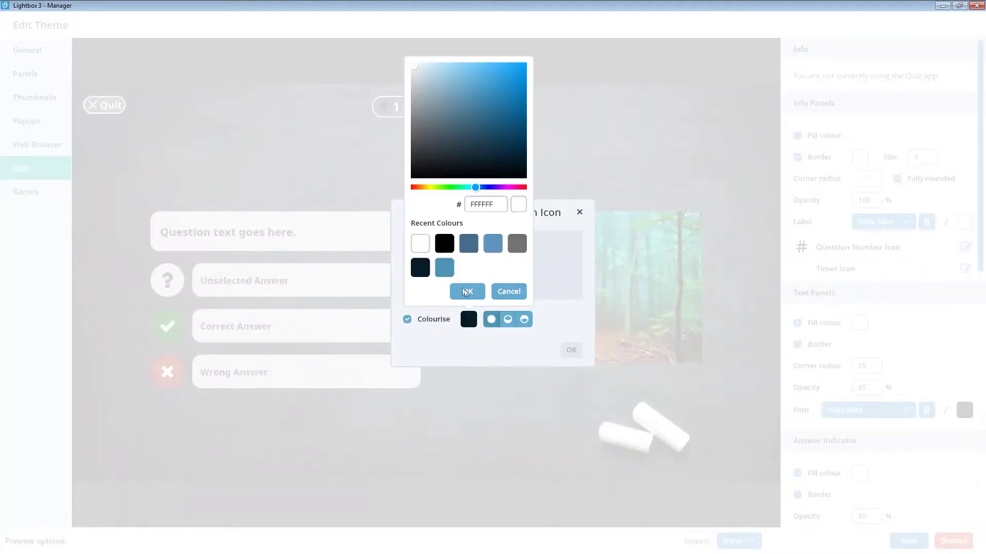
left_click(467, 291)
left_click(578, 353)
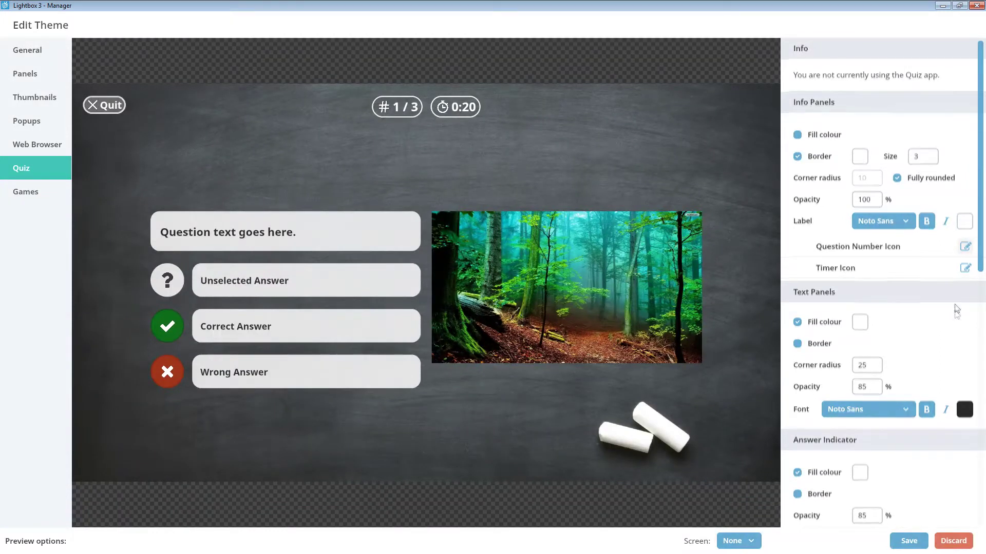
- Set the fill colour of the quiz text panels to black
scroll(955, 315, "down", 3)
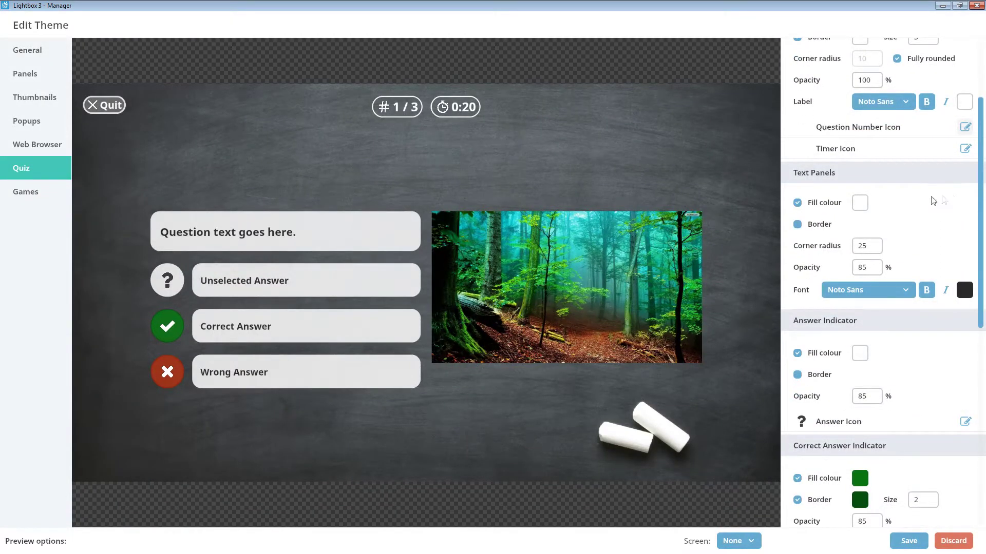
left_click(867, 207)
left_click_drag(870, 252, 910, 334)
left_click(855, 451)
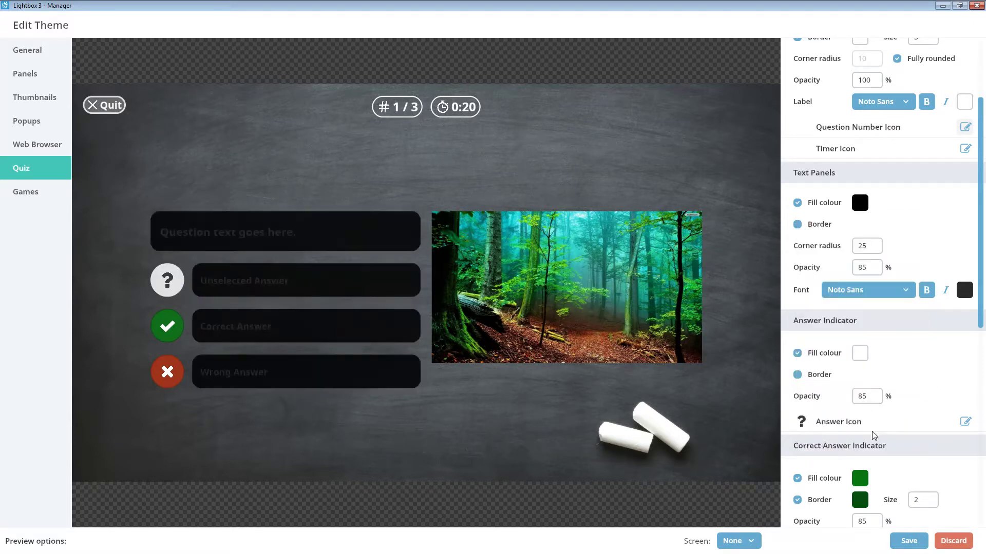
- Turn on a white border of size 2 for the quiz text panels
left_click(798, 225)
left_click(859, 224)
left_click(811, 425)
left_click(856, 473)
left_click(921, 219)
mouse_move(832, 248)
left_mouse_down()
mouse_move(879, 248)
mouse_move(831, 250)
left_mouse_up()
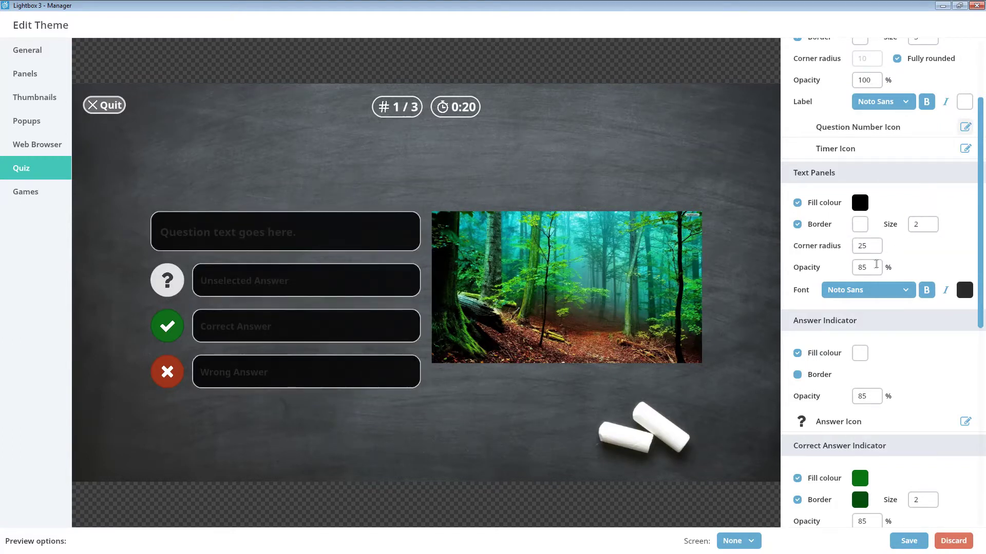
- Set the quiz text panels' opacity to 40% and make their font colour white
left_click(880, 264)
left_click_drag(919, 291, 853, 292)
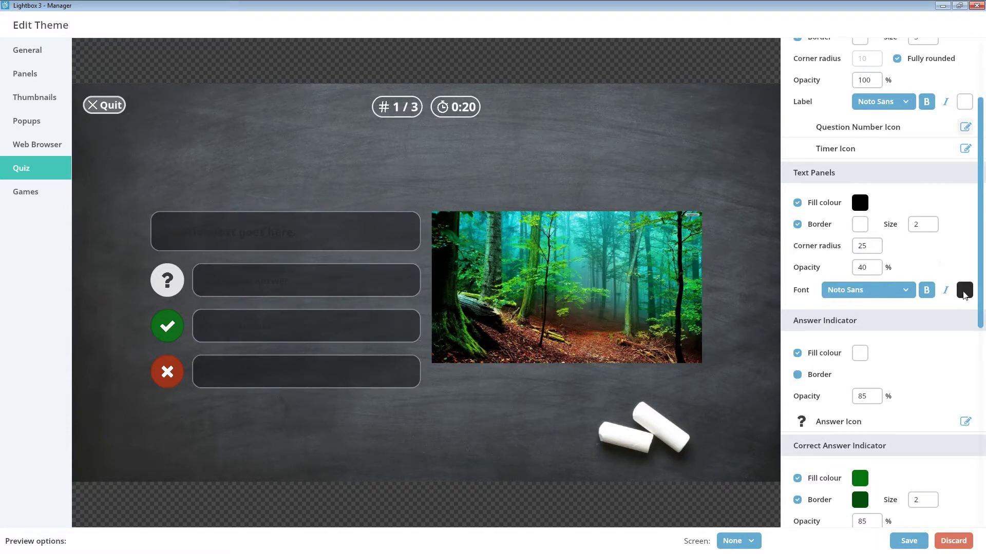
left_click(965, 290)
left_click(866, 213)
left_click(909, 259)
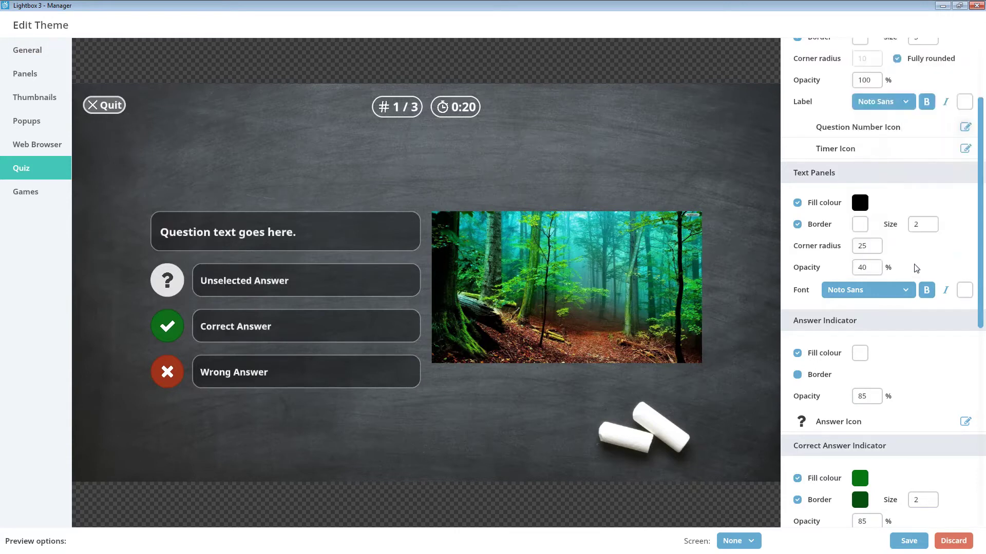
- Try another font for the quiz text panels and restore Noto Sans
left_click(899, 290)
left_click(879, 326)
left_click(879, 291)
left_click(879, 310)
- Set the fill colour of the unselected answer indicator to black (000000)
scroll(937, 266, "down", 3)
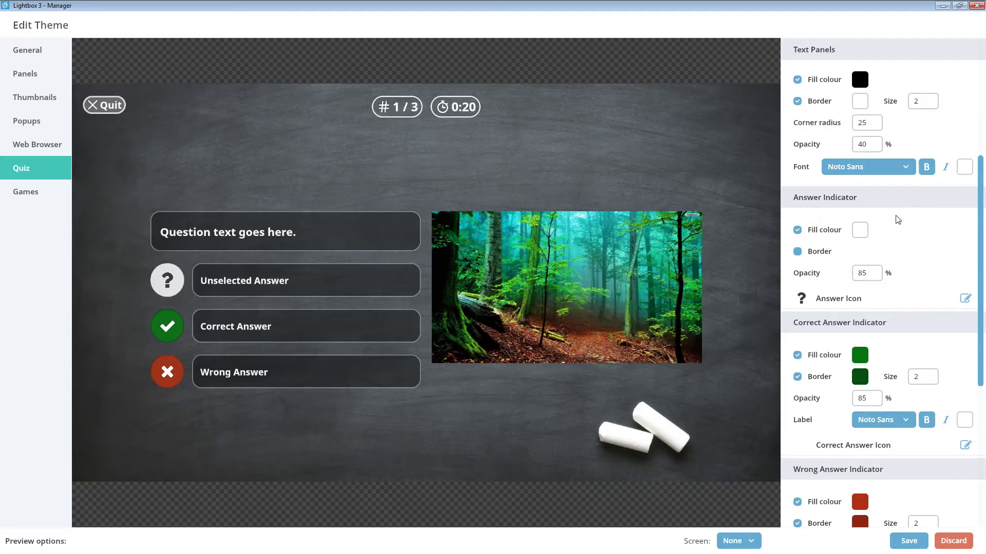
left_click(860, 231)
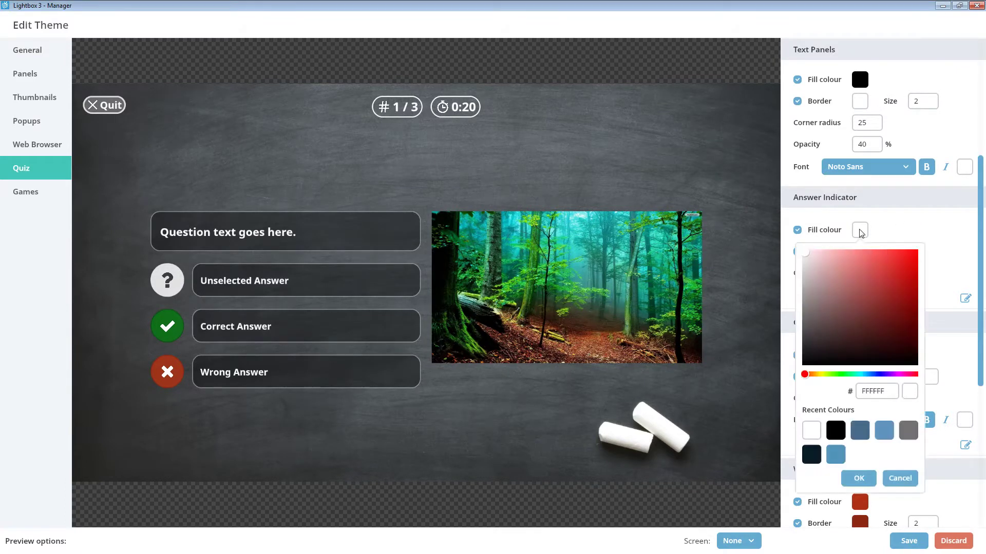
left_click(835, 430)
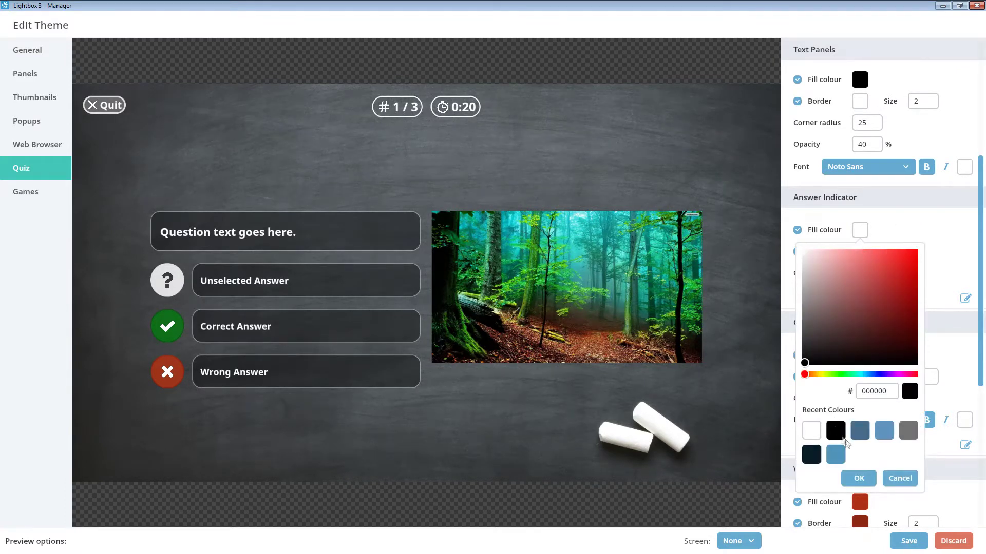
left_click(859, 479)
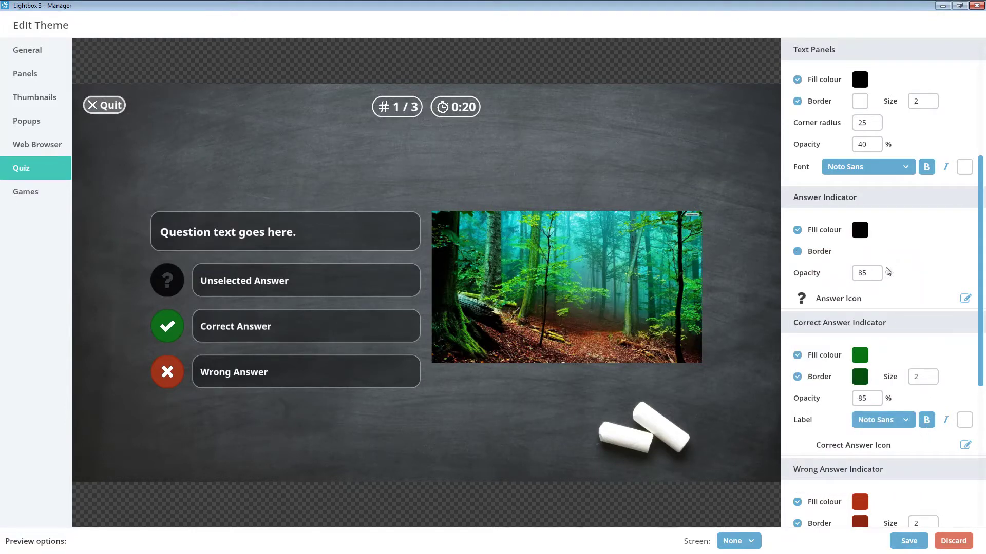
- Colourise the question mark answer icon white (FFFFFF)
left_click(964, 300)
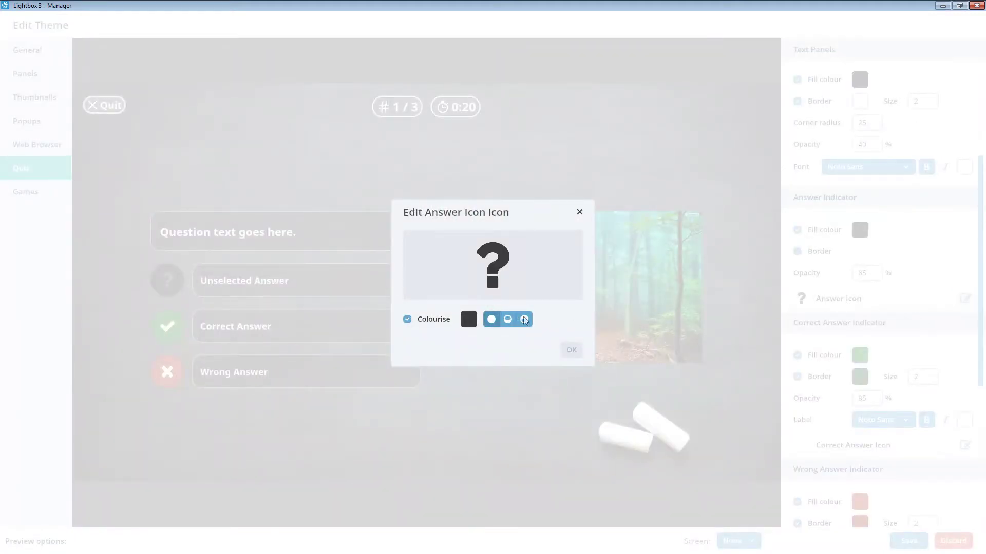
left_click(468, 320)
left_click(420, 245)
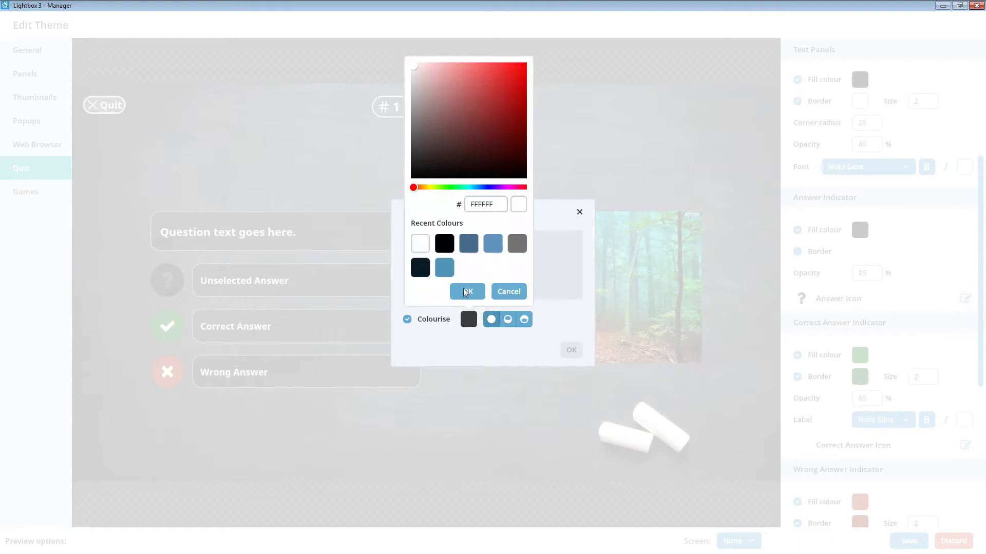
left_click(467, 291)
left_click(571, 350)
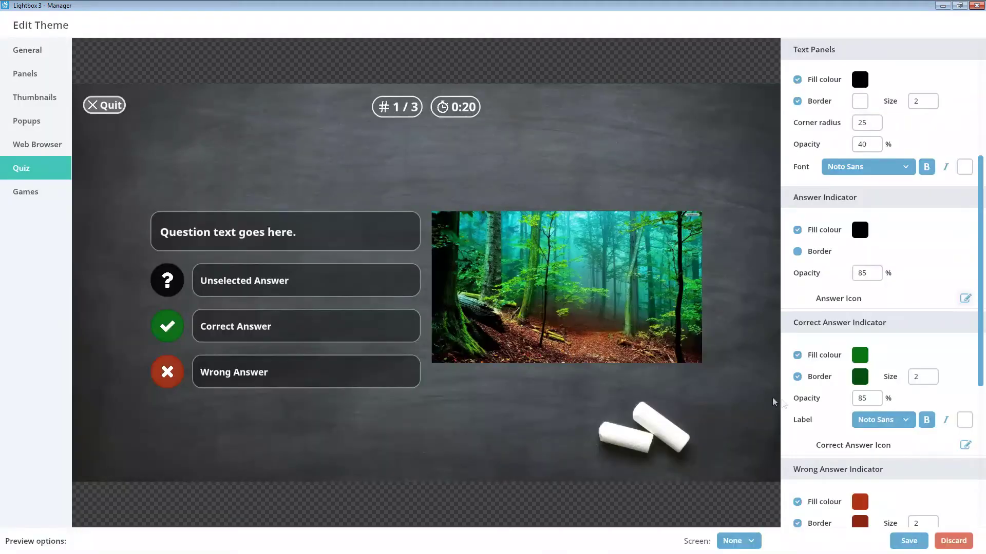
- Try light blue (5E93BD) as the correct answer indicator's fill and restore green (087612)
scroll(926, 321, "down", 3)
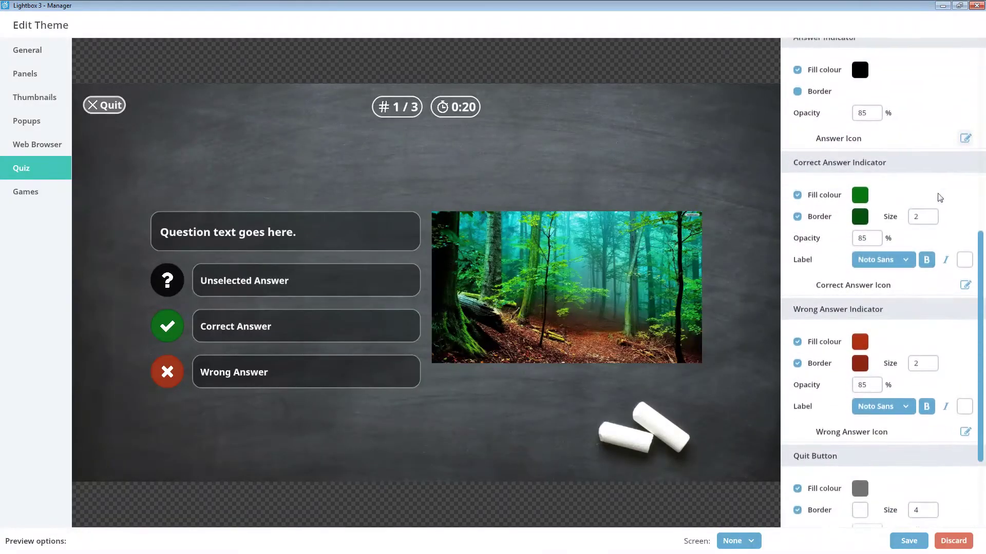
scroll(946, 188, "down", 1)
scroll(947, 179, "down", 3)
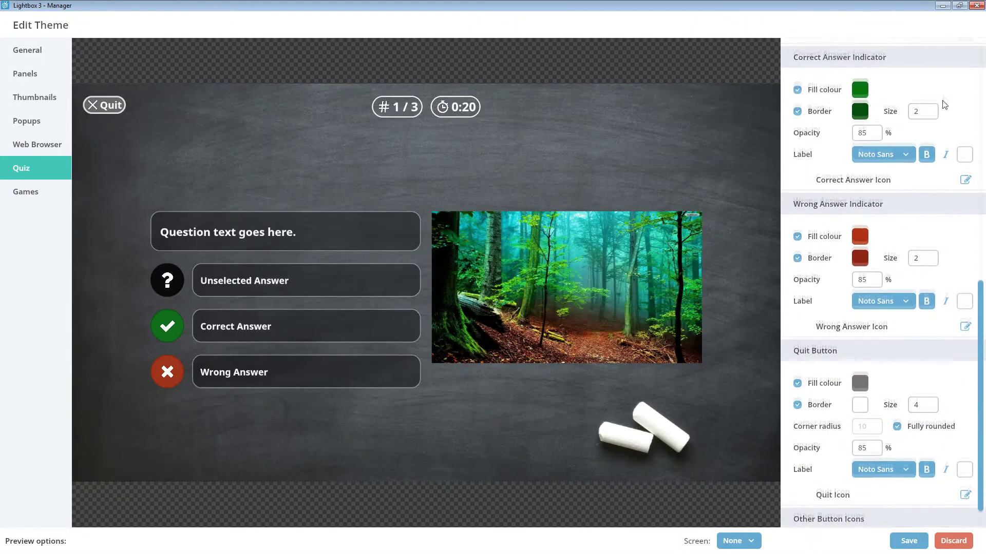
scroll(952, 102, "up", 1)
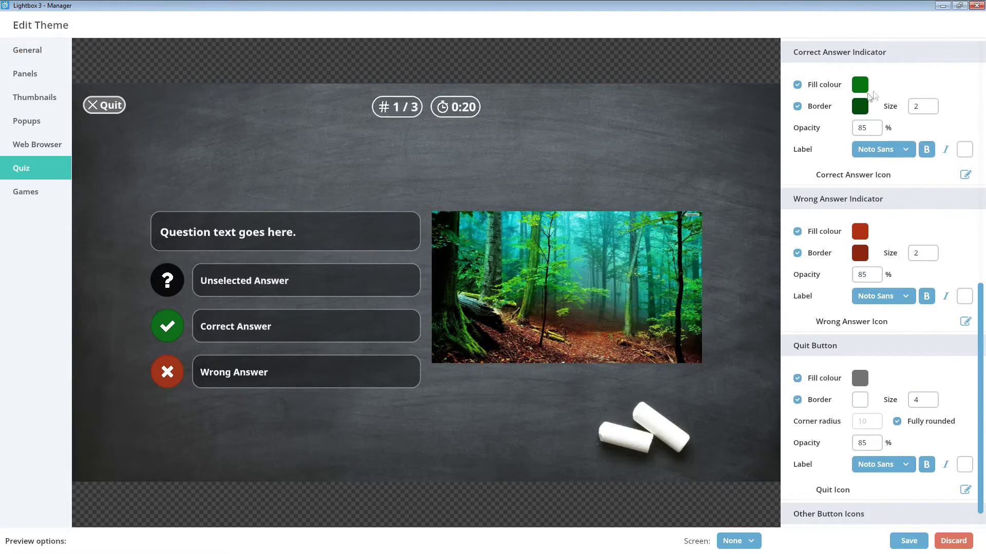
left_click(862, 86)
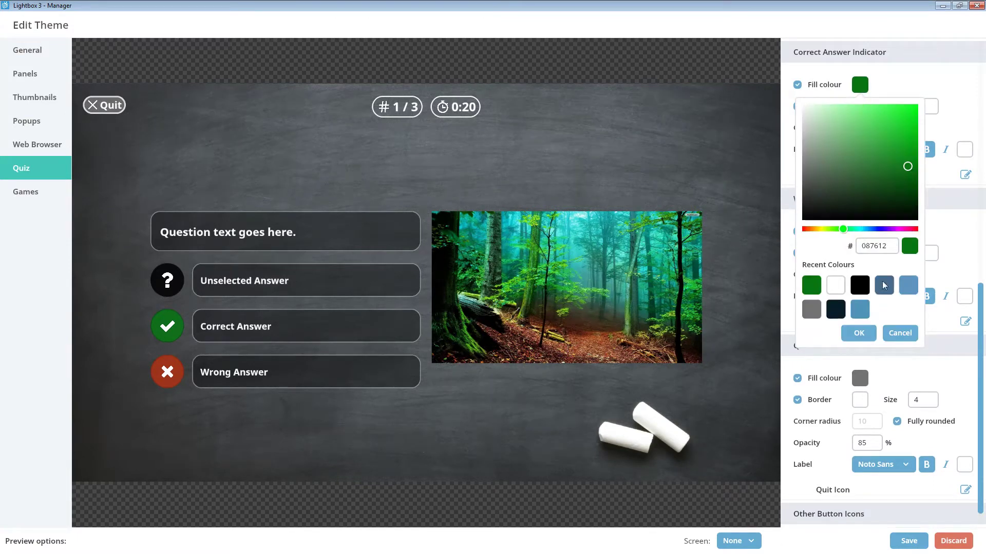
left_click(908, 286)
left_click(858, 333)
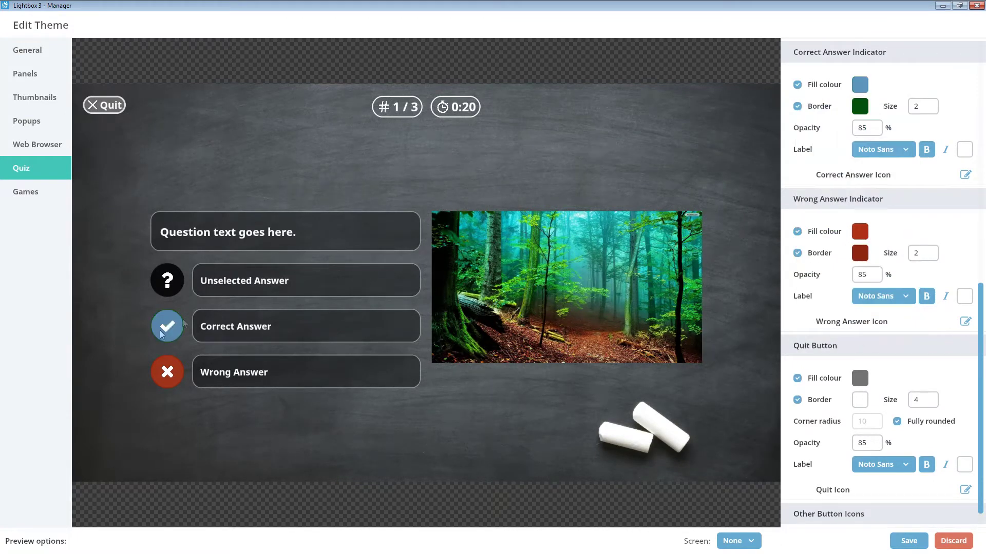
left_click(860, 87)
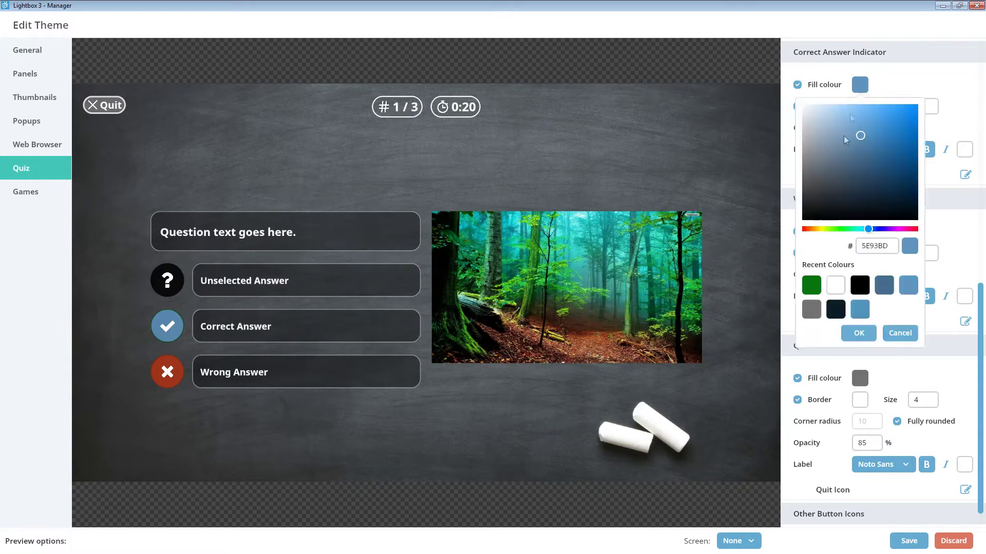
left_click(812, 283)
left_click(859, 333)
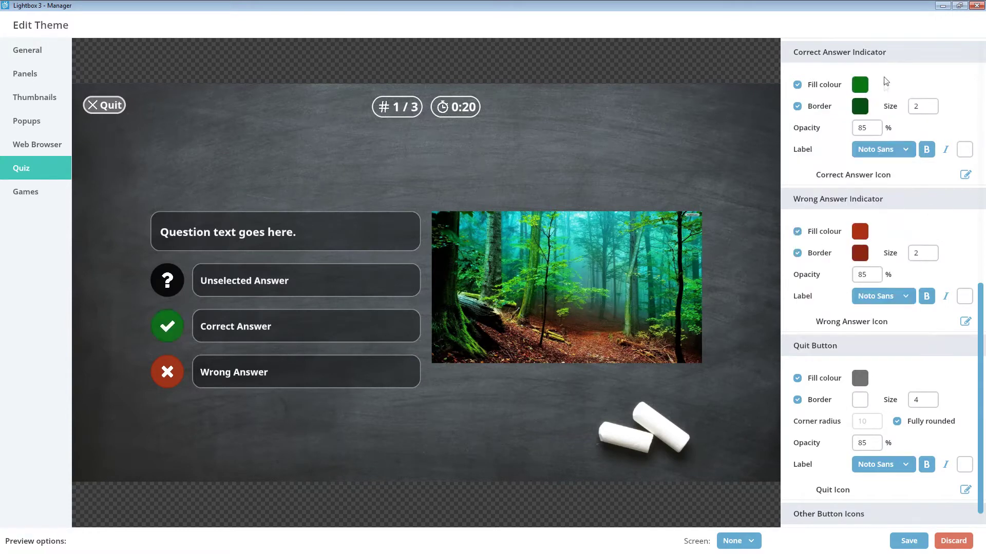
- Examine the correct answer indicator's border settings and the edit options for its icon
left_click(860, 106)
left_click(842, 109)
left_click(826, 109)
left_click(825, 108)
left_click(965, 176)
mouse_move(505, 273)
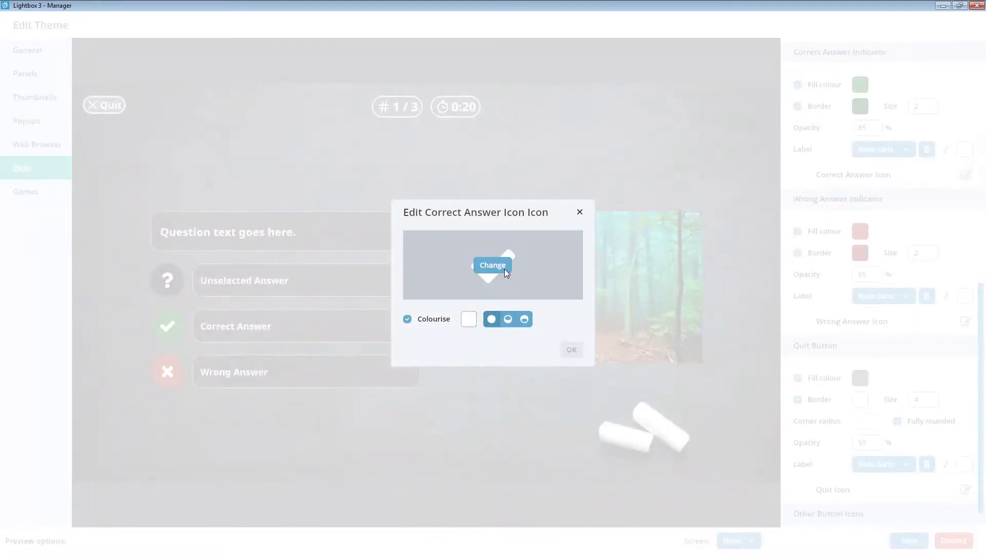
left_click(581, 213)
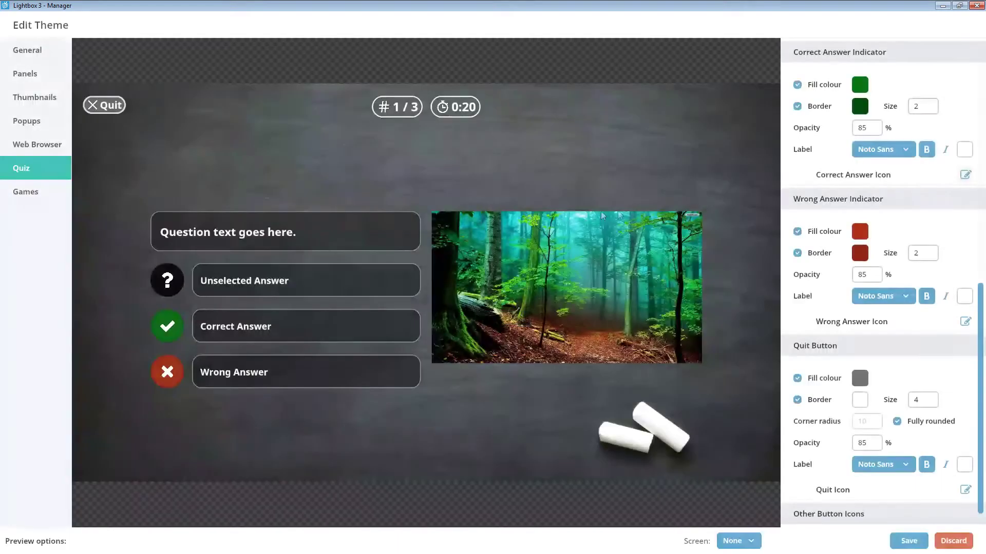
- Examine the wrong answer indicator's fill and border settings and the edit options for its icon
scroll(867, 194, "down", 1)
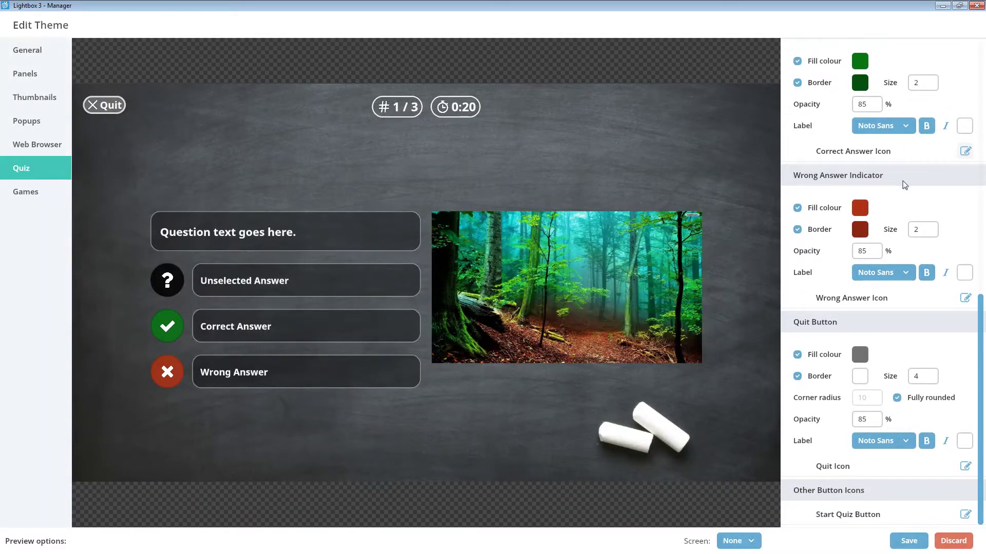
left_click(862, 209)
left_click(863, 210)
left_click(826, 209)
left_click(826, 209)
left_click(826, 233)
left_click(826, 235)
left_click(966, 298)
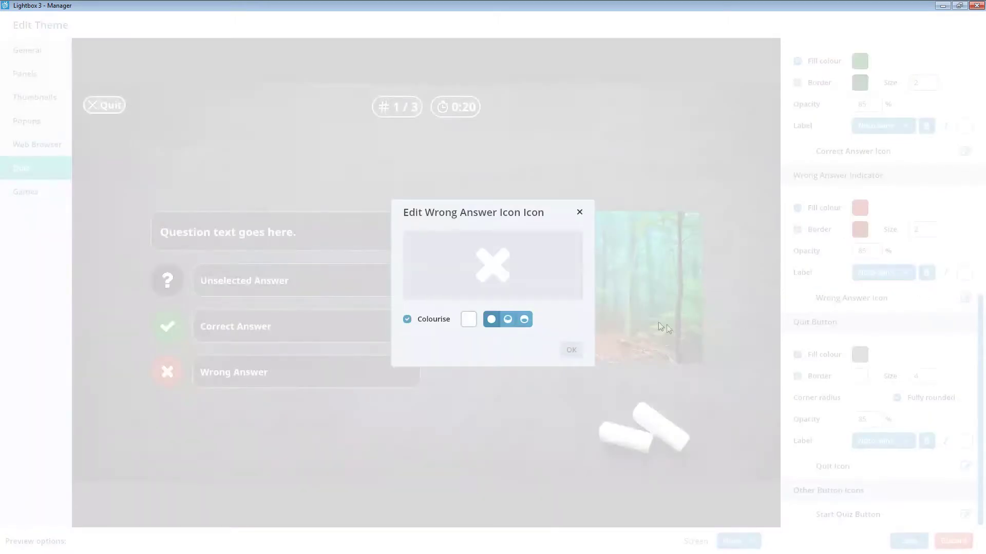
left_click(580, 212)
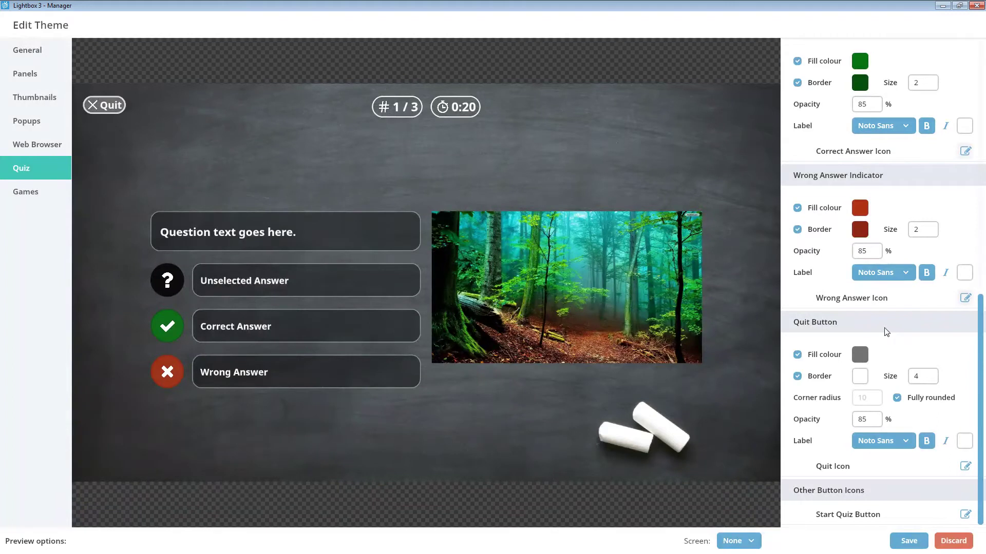
- Set the quiz quit button's fill colour to light blue (5E93BD)
left_click(860, 353)
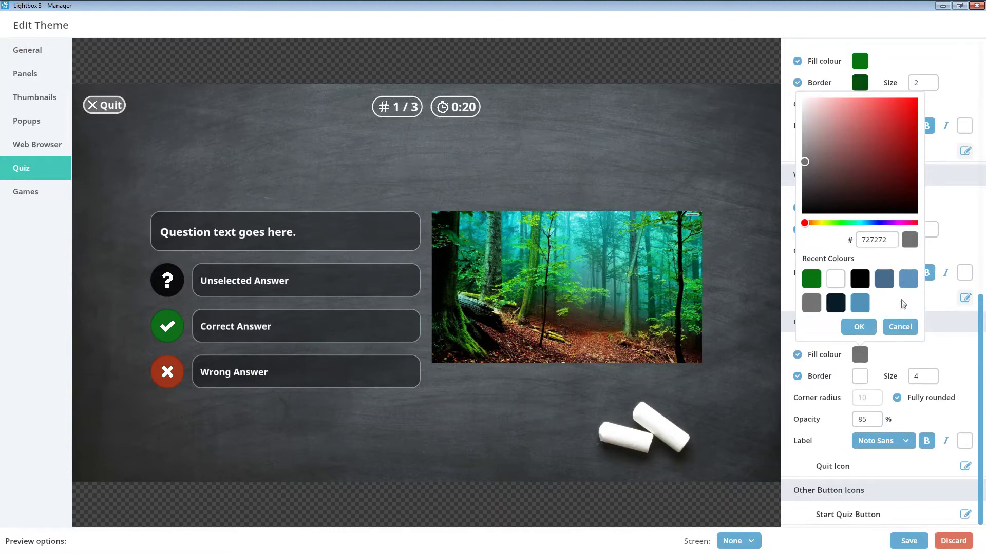
left_click(909, 278)
left_click(858, 327)
- Give the quit button a darker blue border of size 3 and set its opacity to 100%
left_click(860, 376)
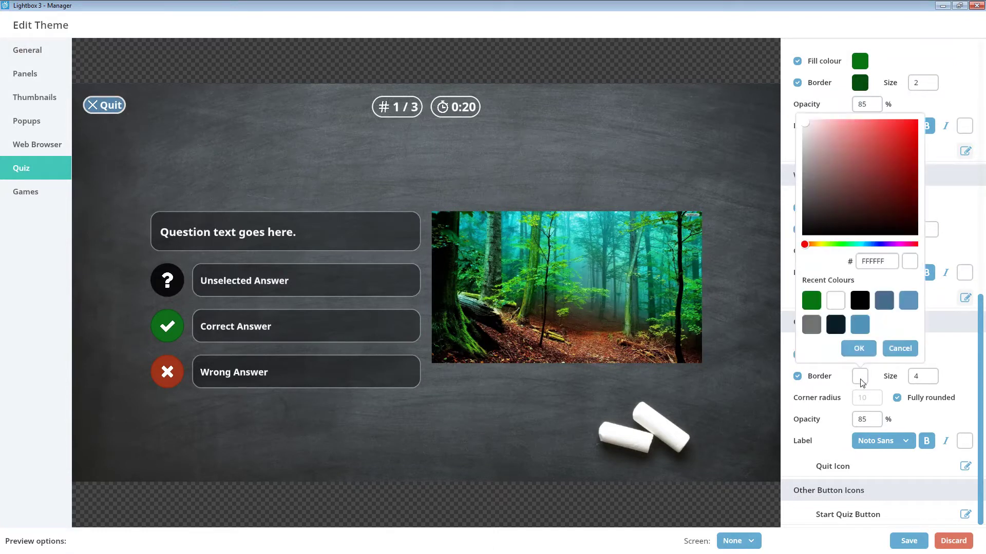
left_click(883, 301)
left_click(858, 348)
left_click(922, 376)
left_click_drag(862, 403, 845, 403)
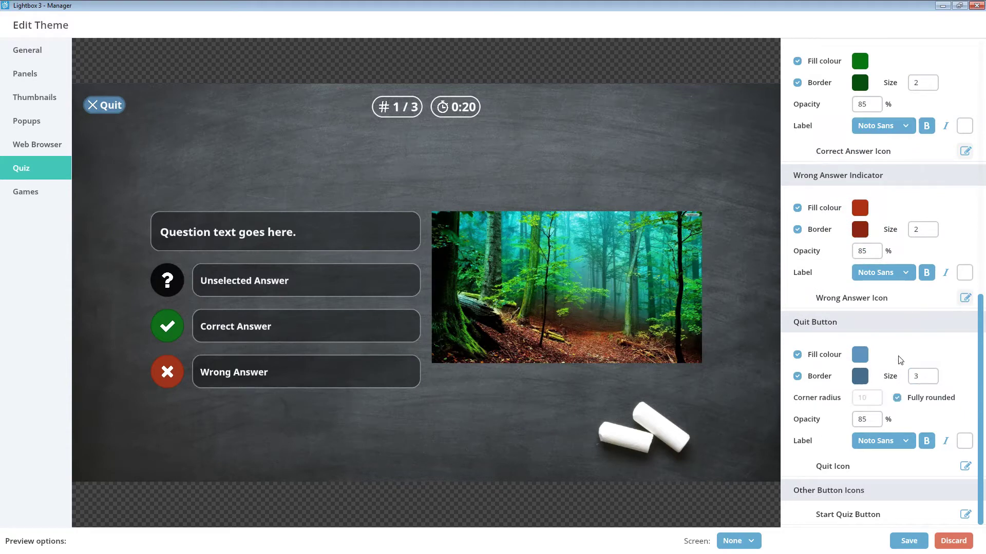
left_click(863, 419)
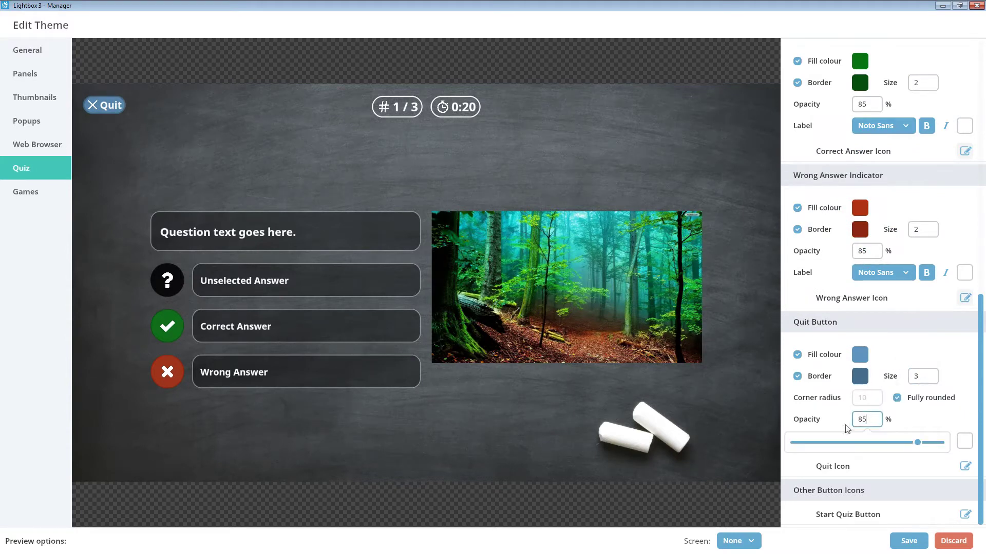
left_click_drag(917, 442, 949, 448)
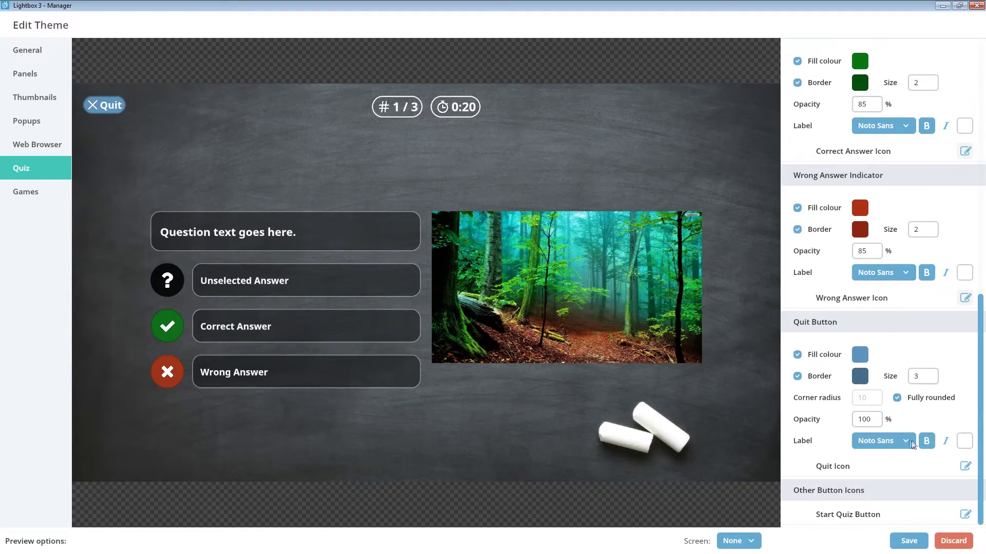
- Try another font for the quit button label and restore Noto Sans
left_click(911, 443)
left_click(883, 479)
left_click(890, 441)
left_click(891, 462)
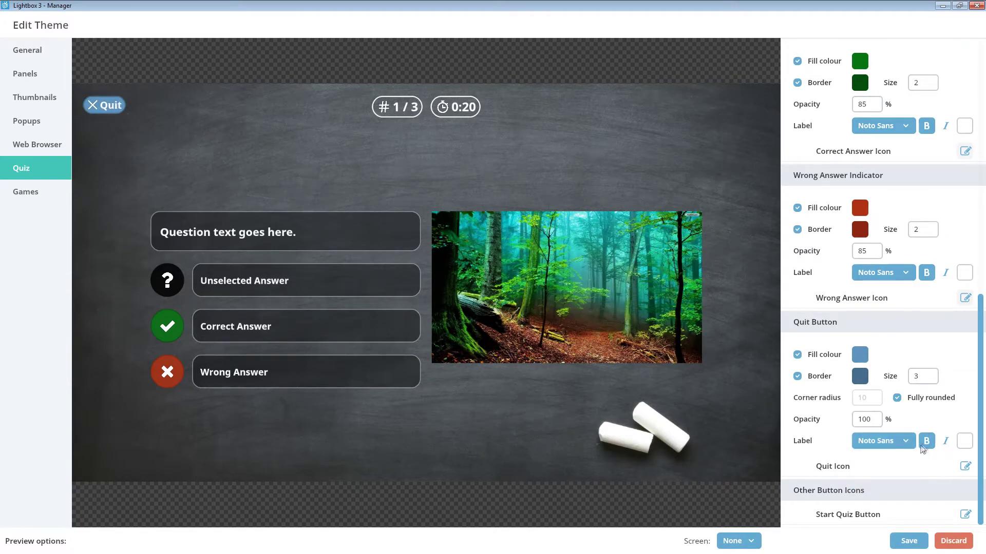
- Try black (000000) for the quit button's label and restore white (FFFFFF)
left_click(967, 441)
left_click(915, 366)
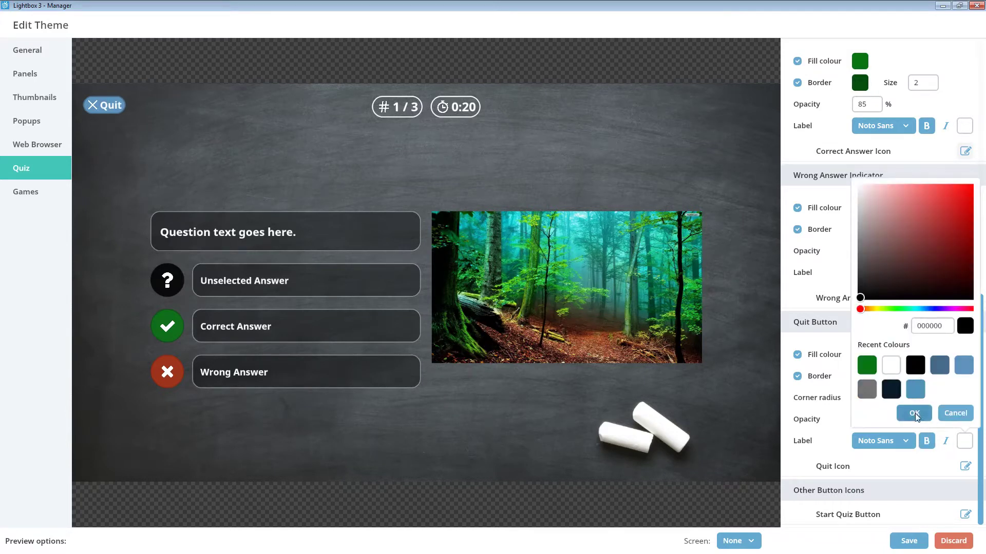
left_click(914, 414)
left_click(965, 440)
left_click(890, 365)
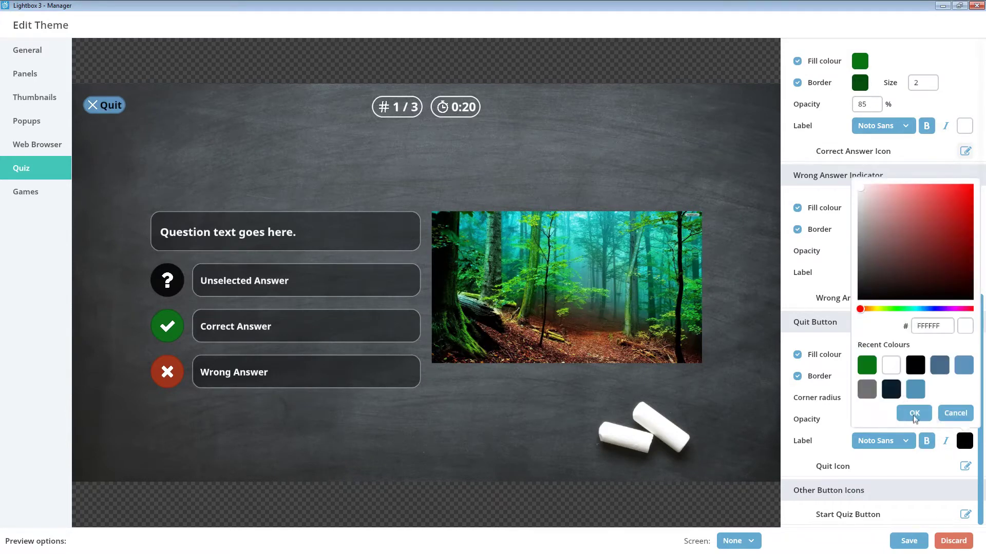
left_click(914, 415)
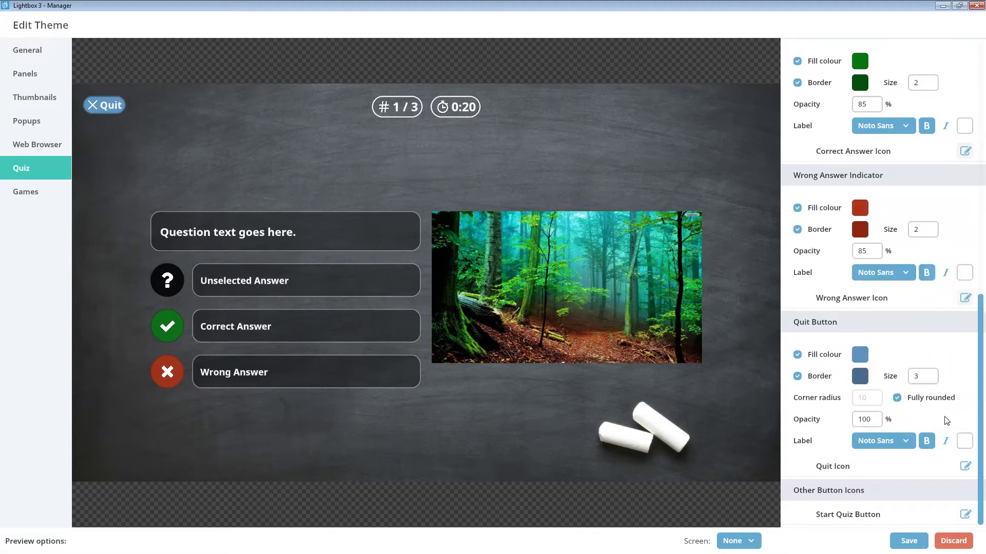
- Try colourising the quit icon dark blue and restore its white colour
left_click(964, 466)
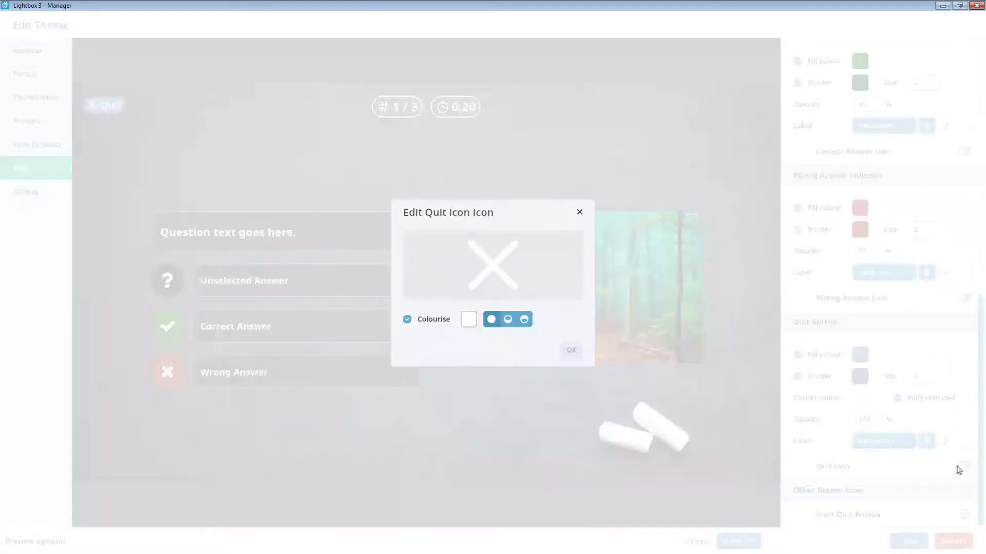
left_click(469, 320)
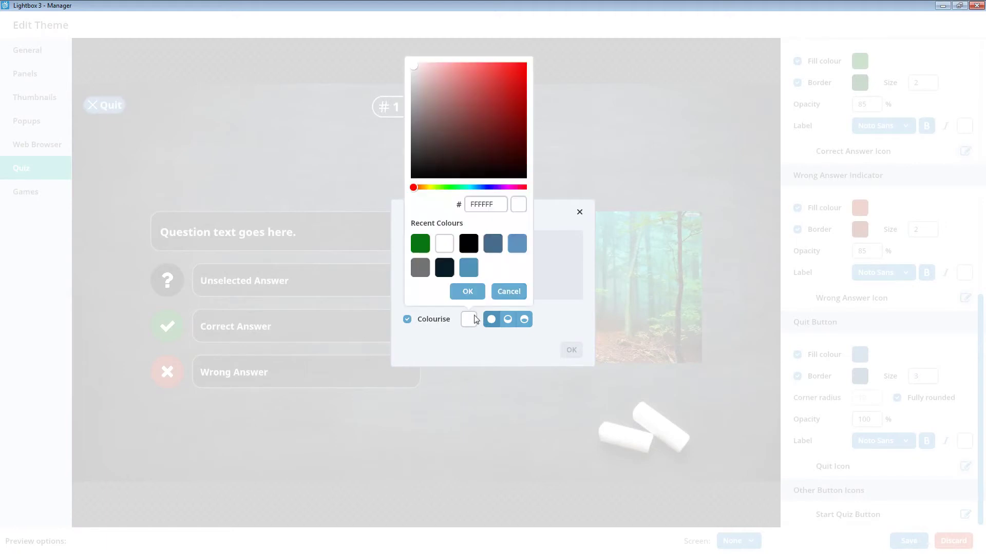
left_click(493, 243)
left_click(467, 291)
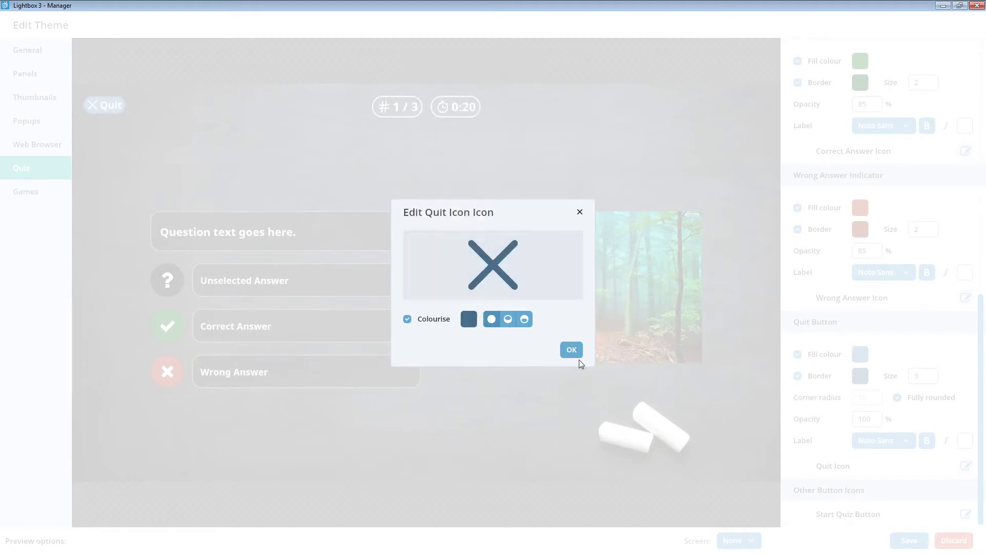
left_click(570, 350)
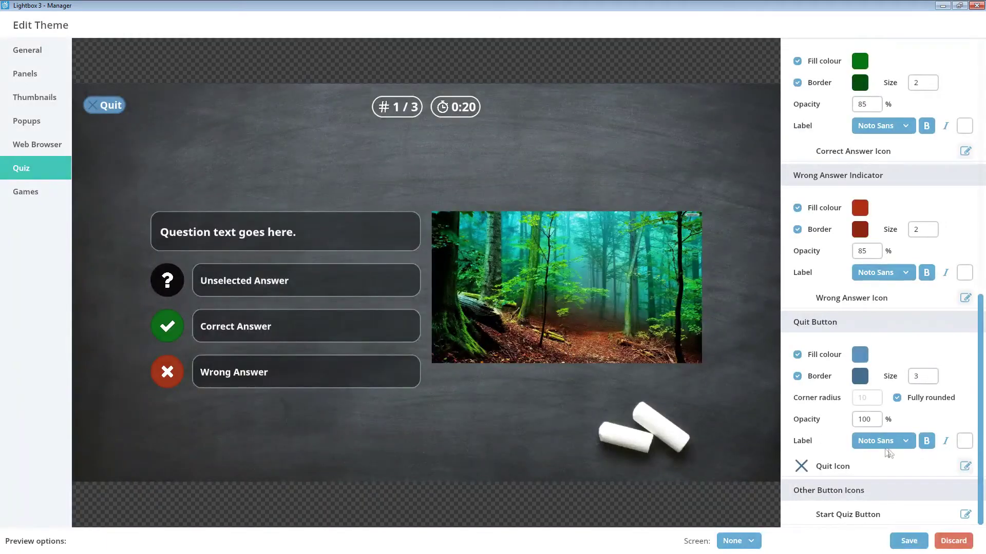
left_click(965, 466)
left_click(468, 320)
left_click(444, 243)
left_click(467, 291)
left_click(572, 351)
- Check the start quiz button's icon options without changing them and save the theme
left_click(965, 515)
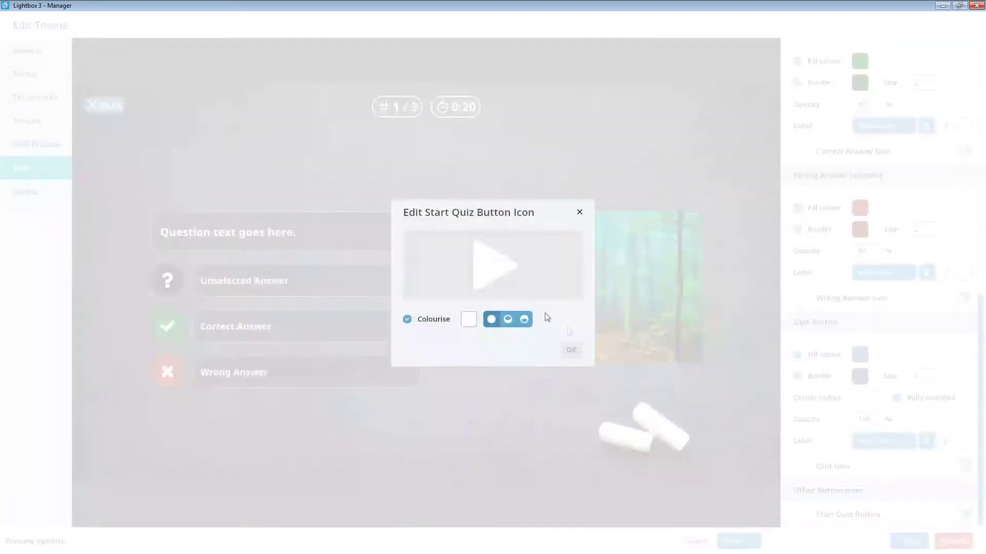
left_click(579, 211)
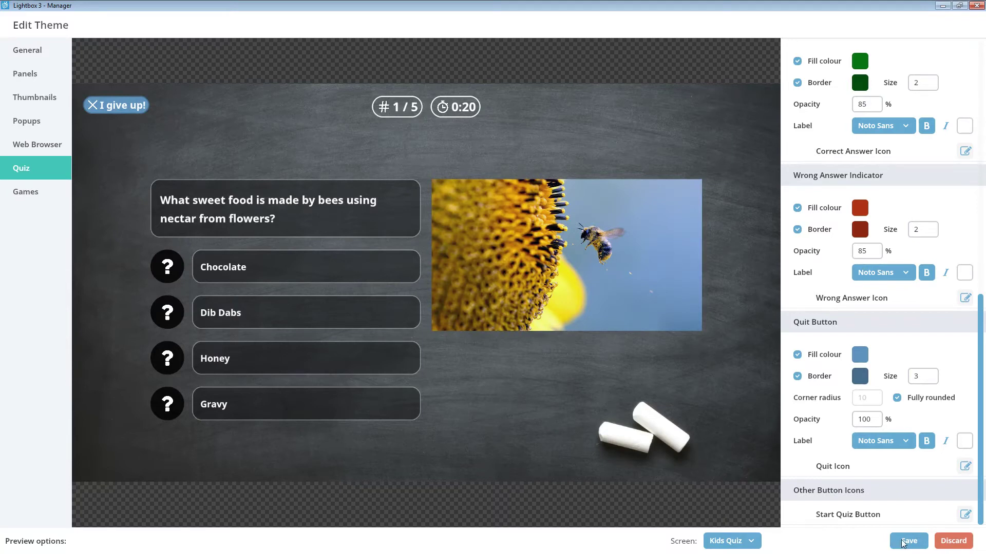
left_click(907, 541)
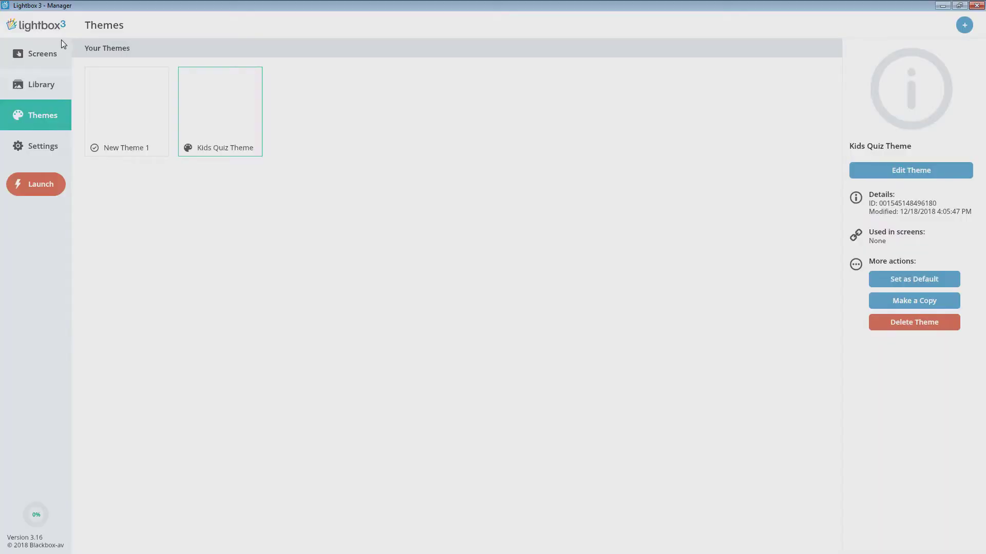
- Open the Kids Quiz screen for editing and apply the Kids Quiz Theme to it
left_click(63, 45)
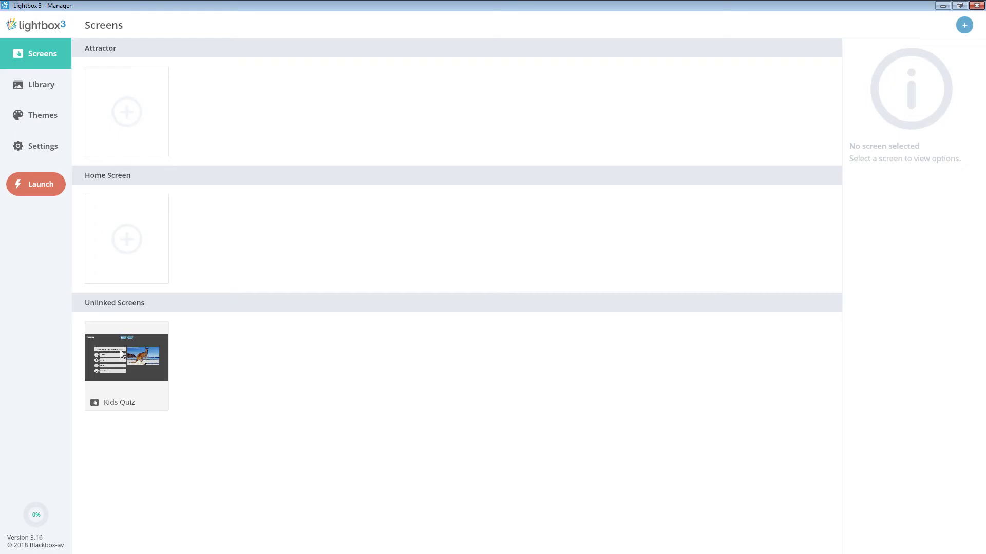
double_click(122, 353)
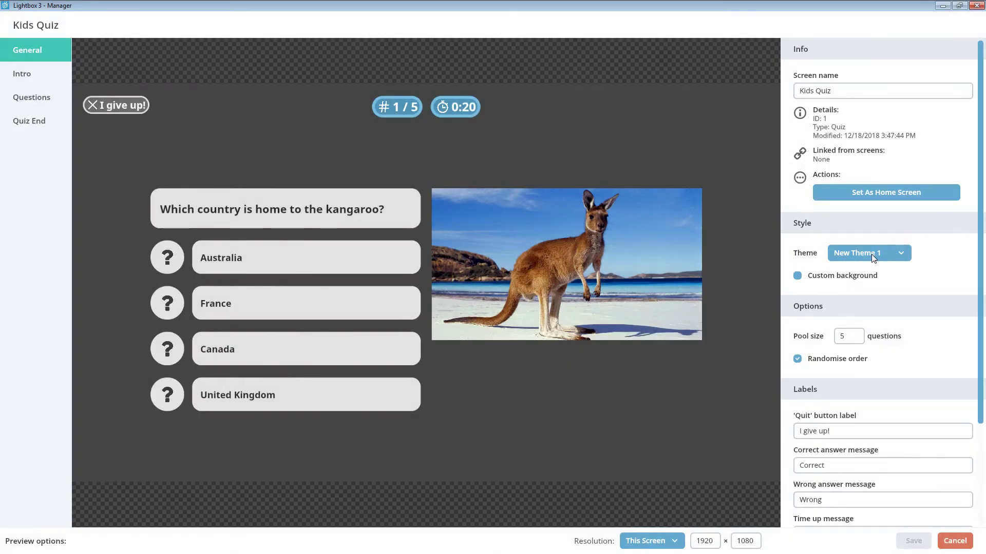
left_click(871, 254)
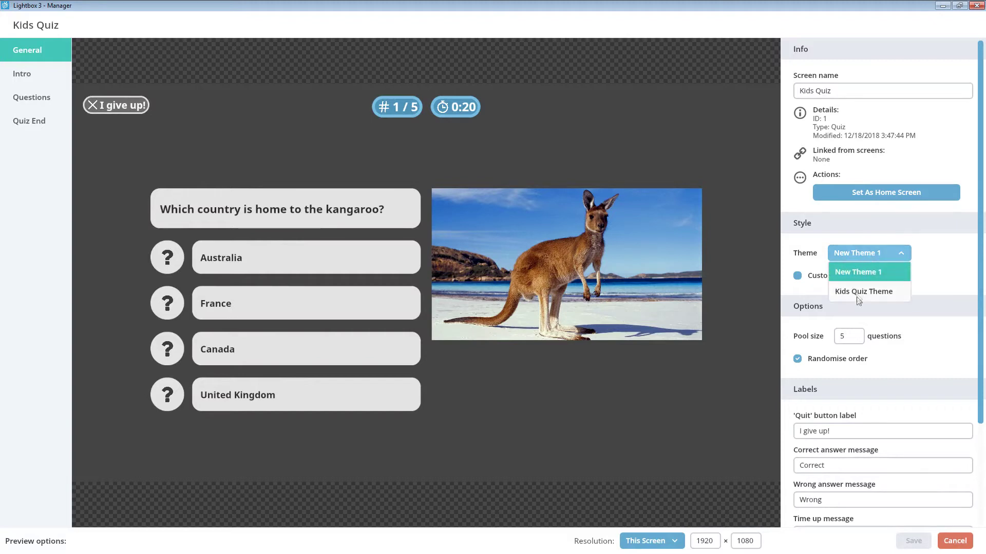
left_click(857, 296)
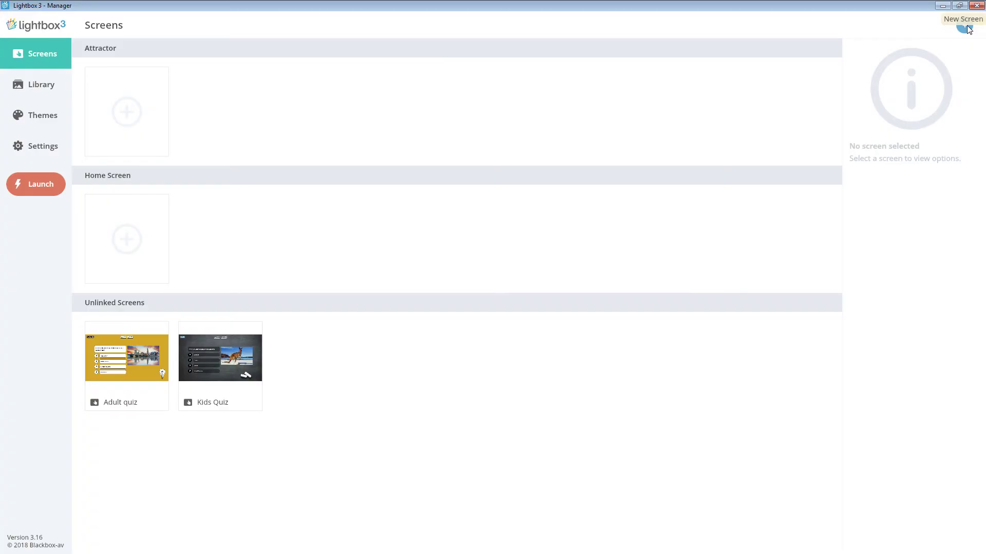
- Create a new screen of the Menu type and name it Menu
left_click(967, 28)
left_click(429, 239)
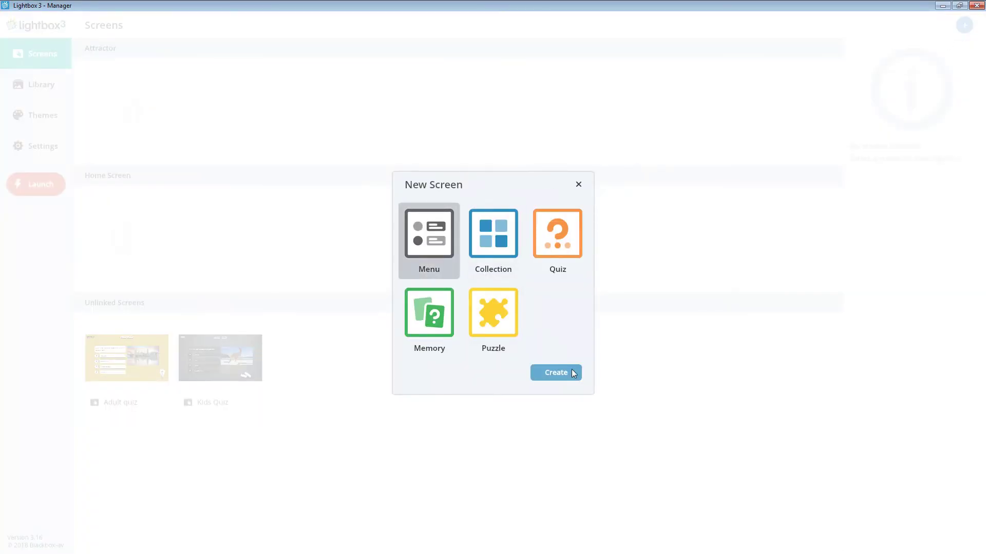
left_click(556, 373)
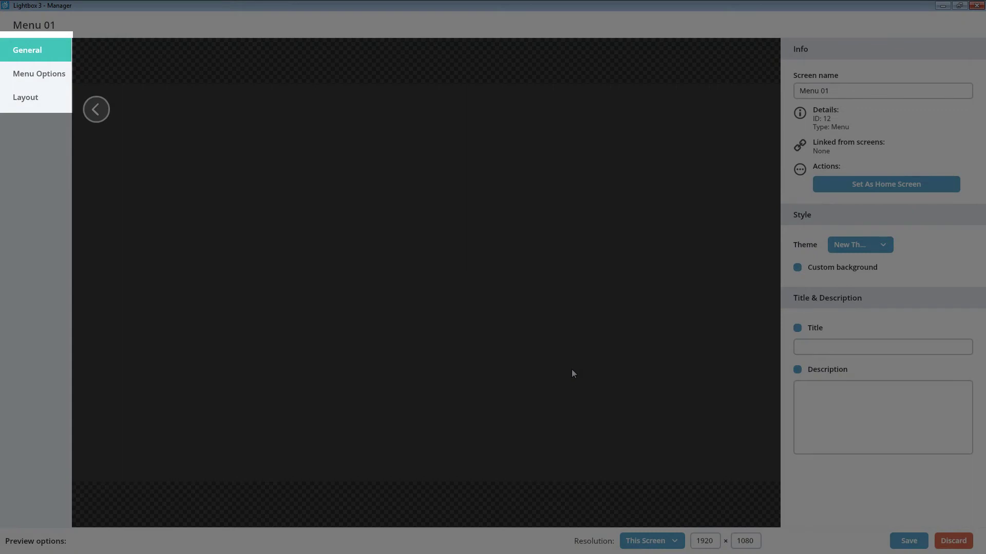
left_click_drag(840, 90, 732, 89)
type("Menu")
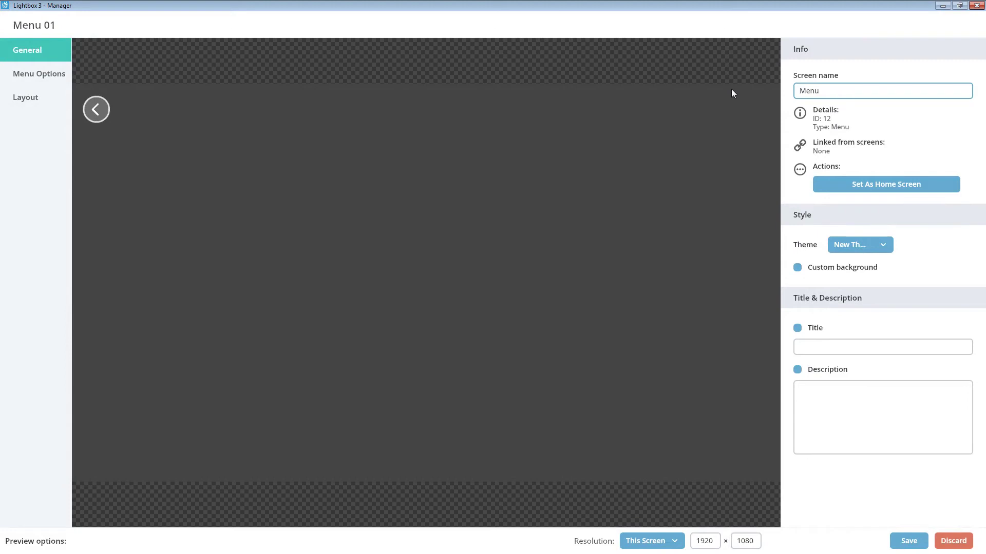
left_click(731, 89)
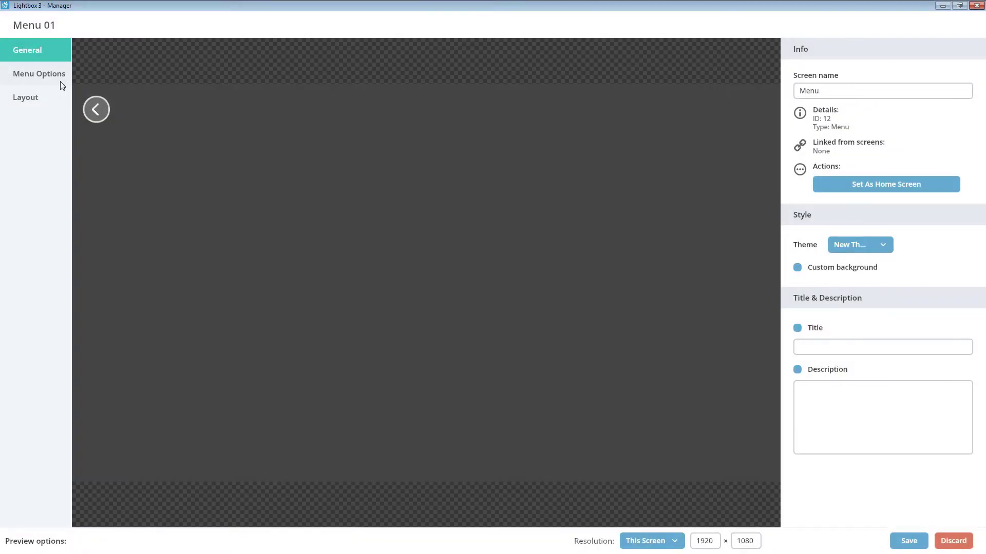
- Add a menu option with the Go to Screen action that leads to the Kids Quiz screen
left_click(62, 86)
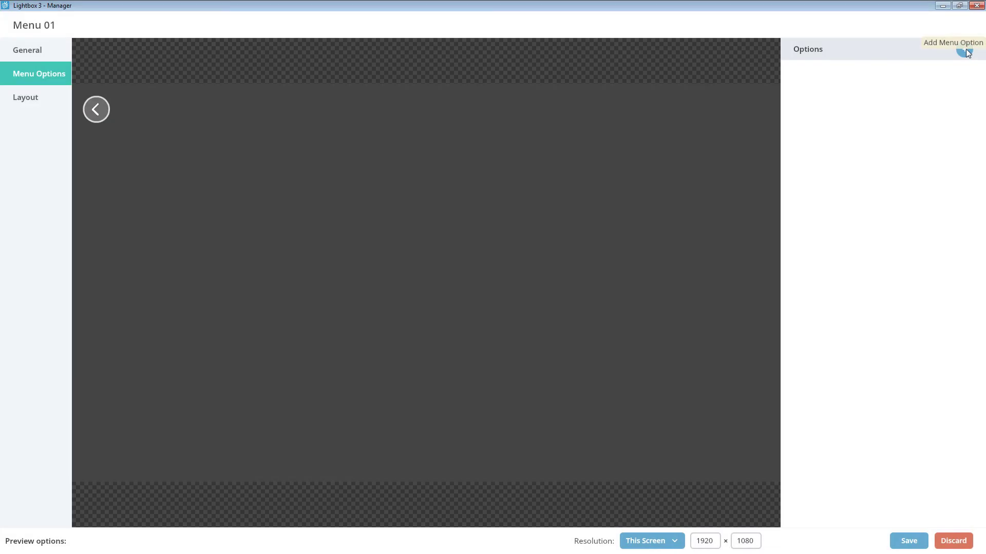
left_click(965, 51)
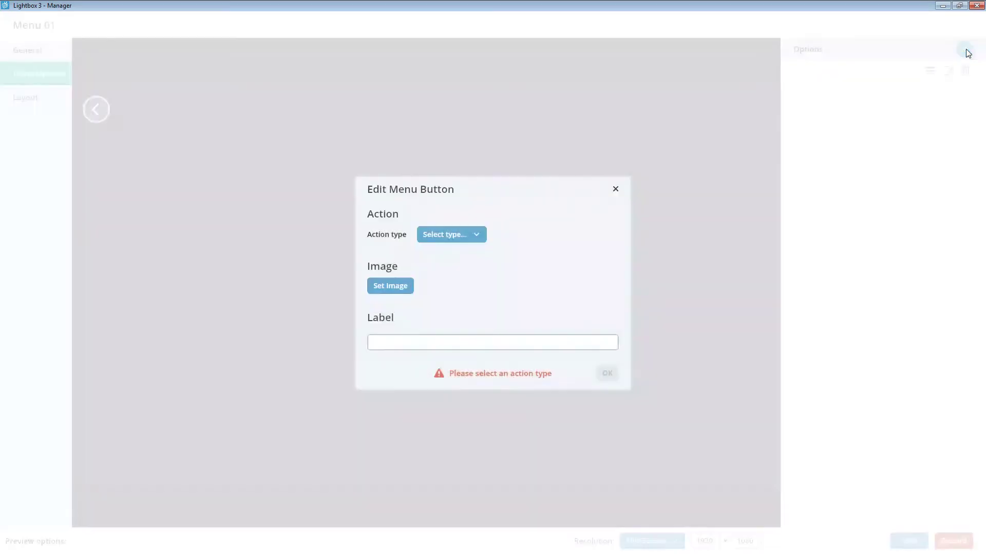
left_click(478, 231)
left_click(448, 251)
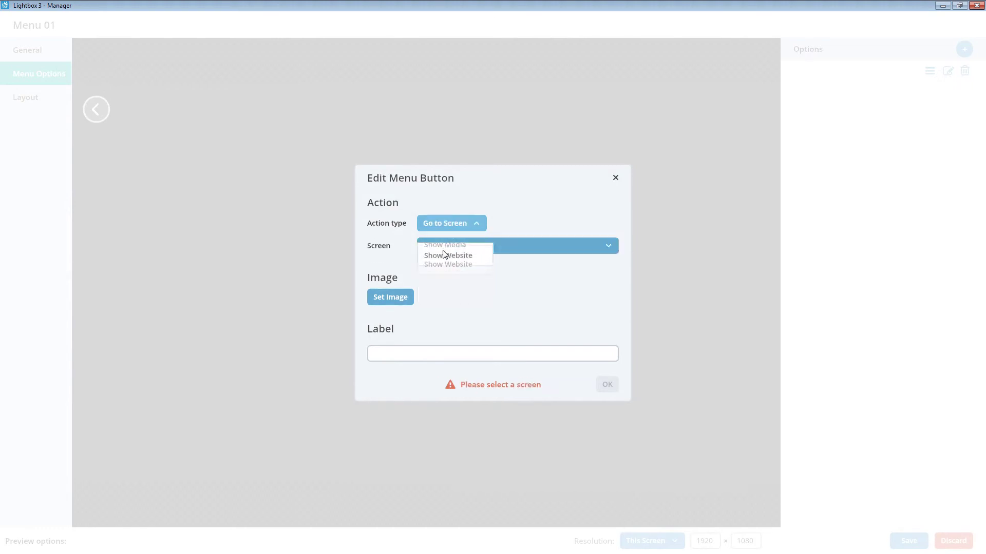
left_click(466, 247)
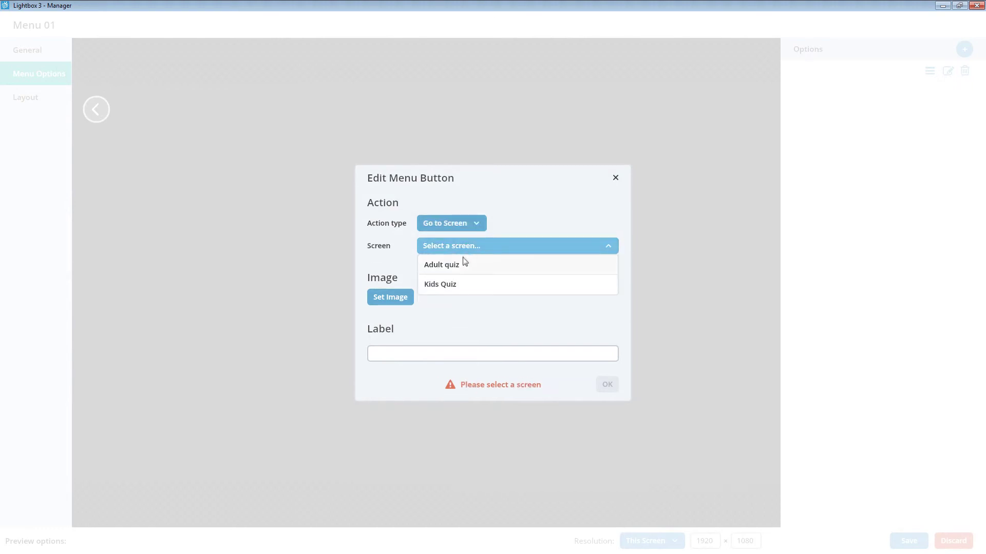
left_click(459, 285)
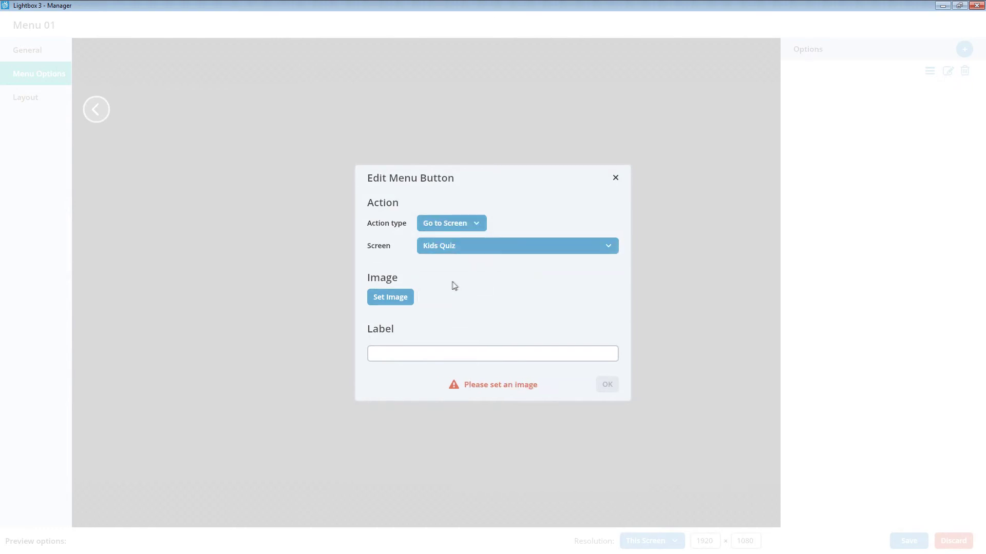
- Give the new menu option the 2 Harry Potter image and the label Kids Quiz
left_click(413, 296)
left_click(925, 125)
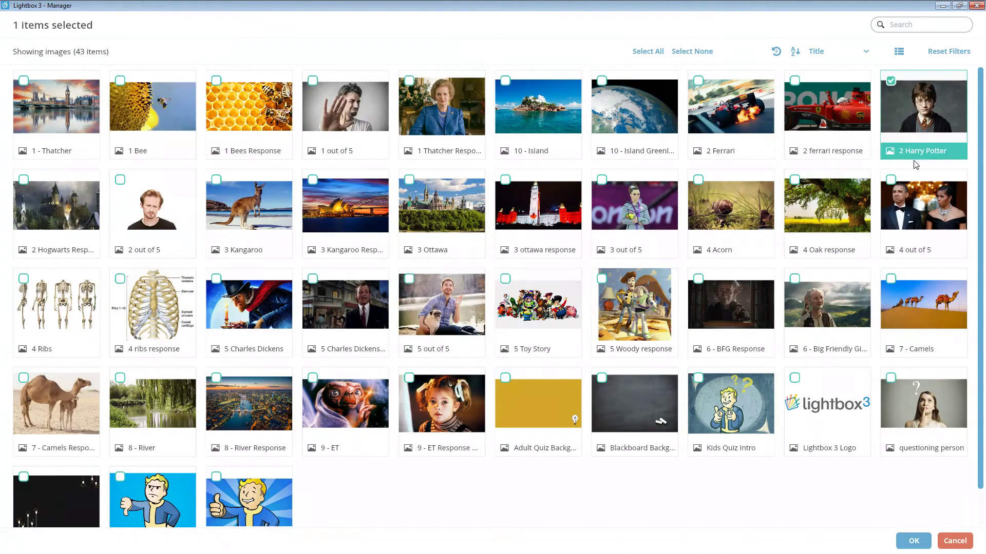
left_click(916, 545)
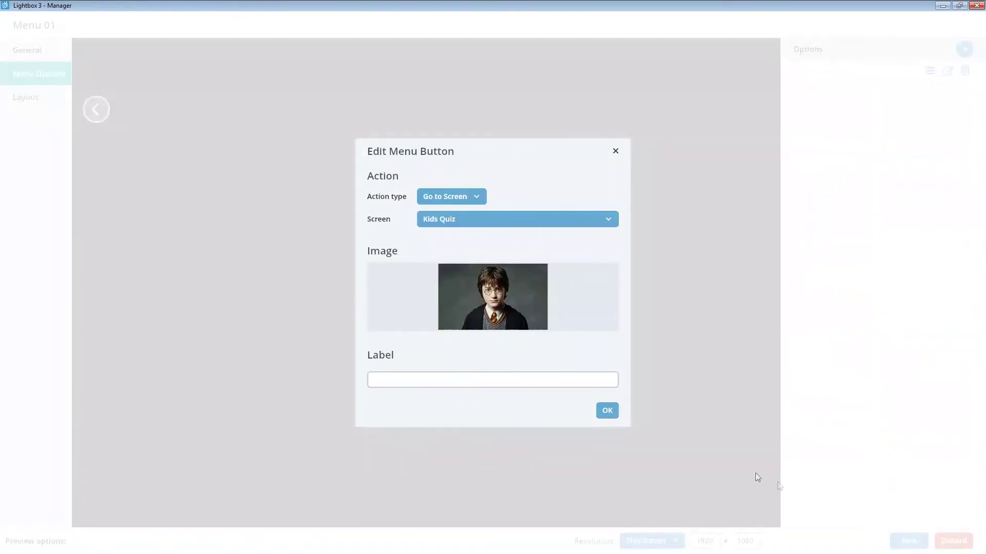
left_click(584, 375)
type("Kids Quiz")
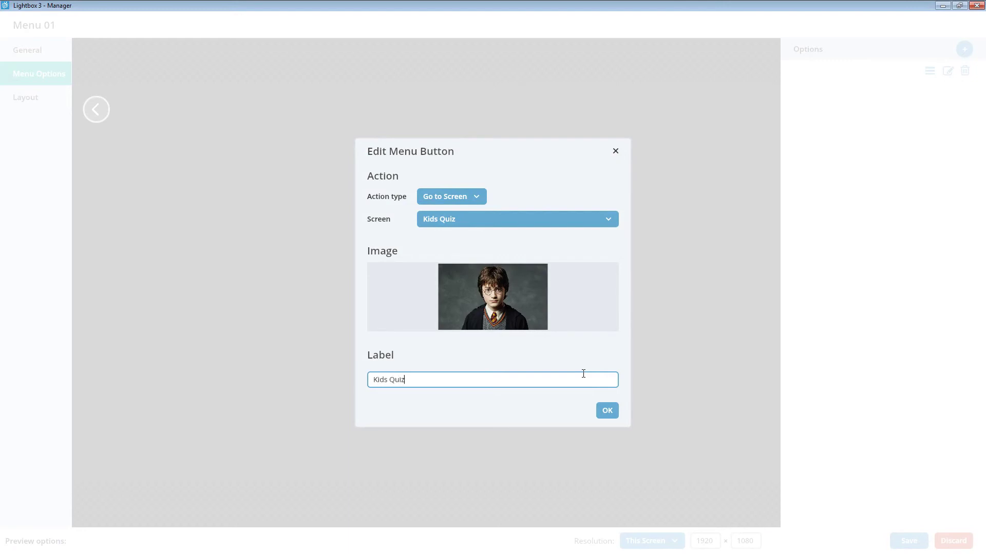
left_click(608, 410)
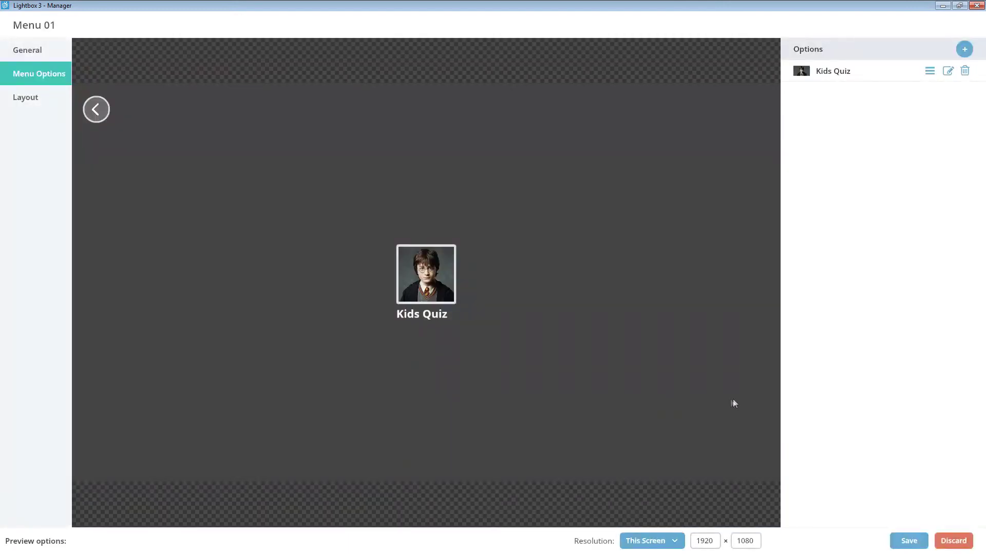
- Add a second menu option with the Go to Screen action that leads to the Adult quiz screen
left_click(964, 50)
left_click(451, 223)
left_click(443, 248)
left_click(457, 251)
left_click(439, 262)
- Give the second menu option the 9 - ET image and the label Adult Quiz
left_click(390, 297)
left_click(345, 405)
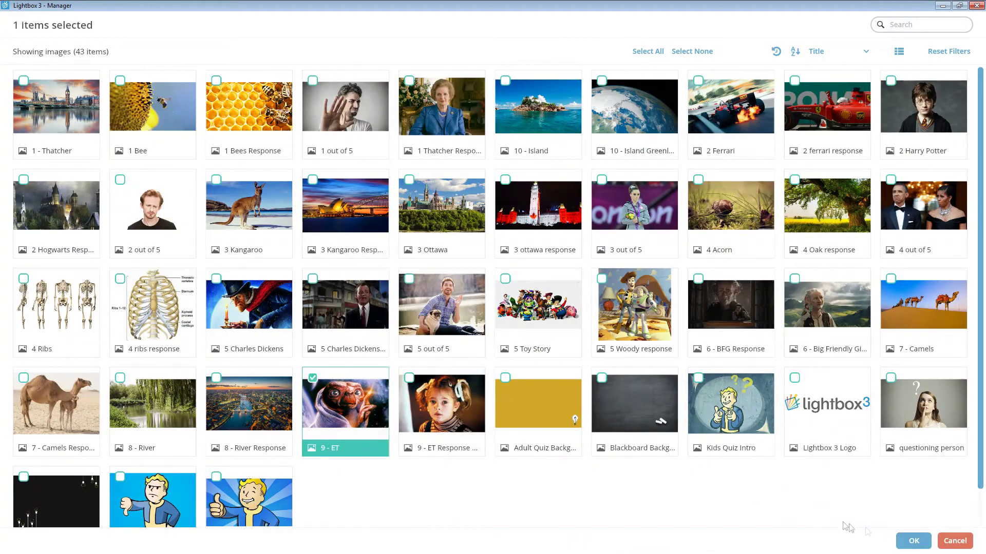
left_click(916, 540)
left_click(542, 379)
type("Adult Quiz")
left_click(607, 410)
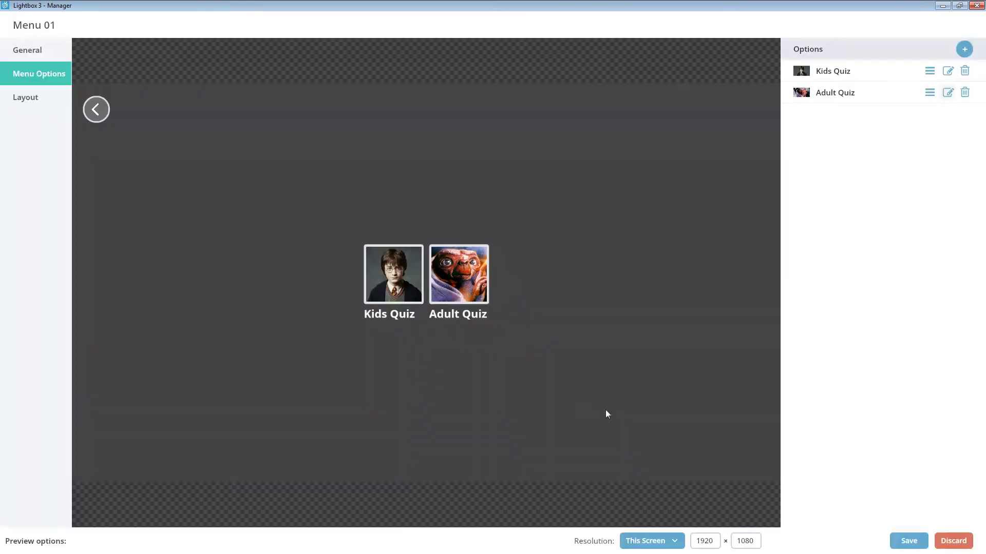
- Set the menu layout's tile size to 1050 × 400
left_click(46, 105)
left_click(45, 102)
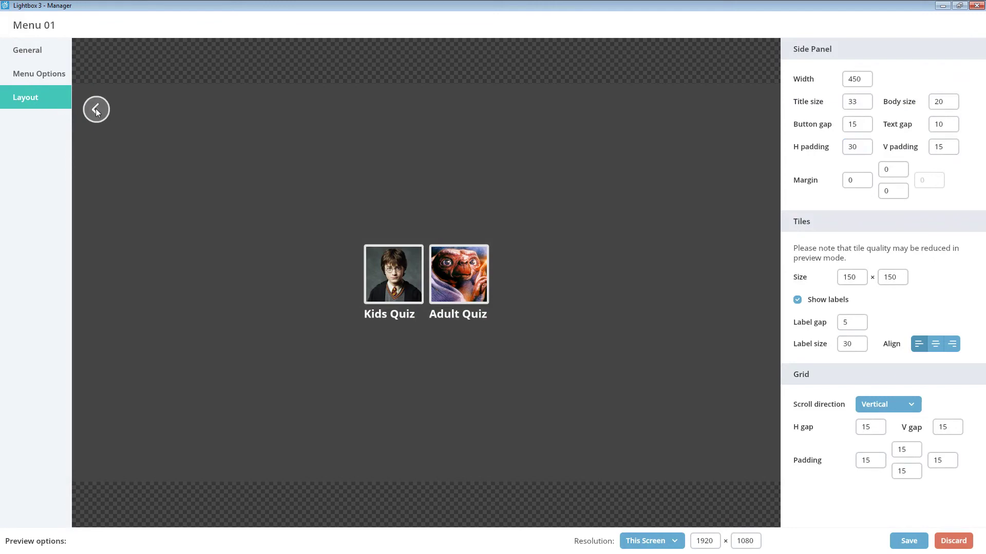
left_click(856, 273)
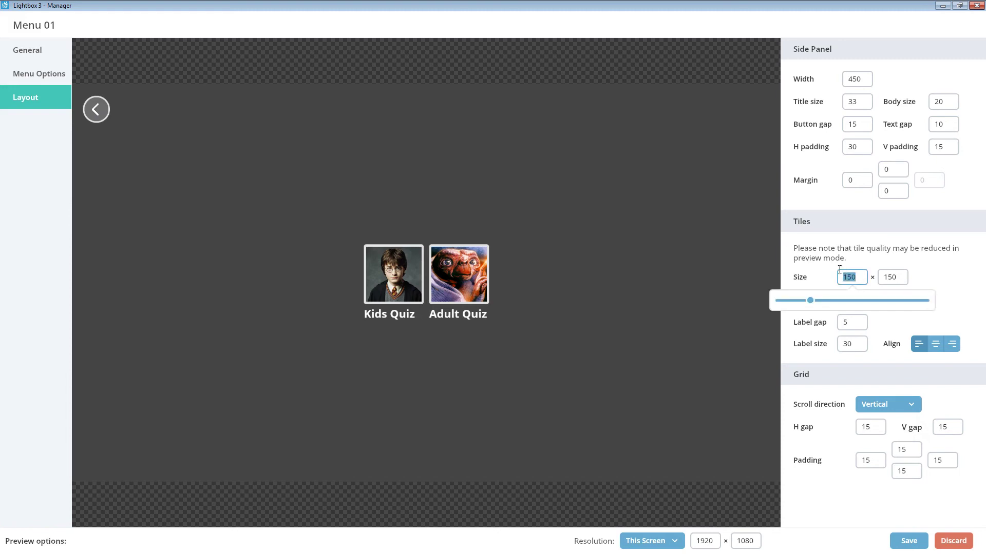
type("1050")
key("Tab")
type("400")
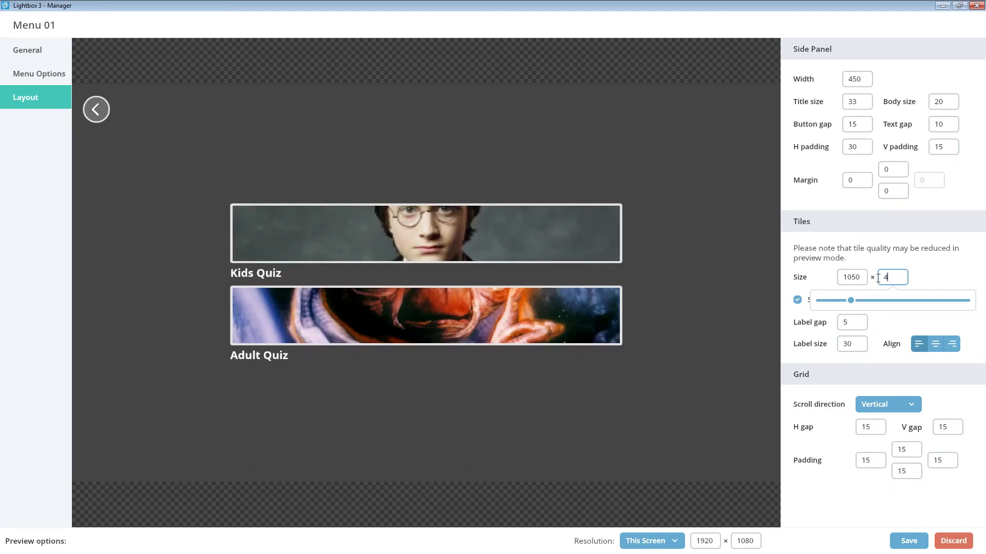
left_click(889, 261)
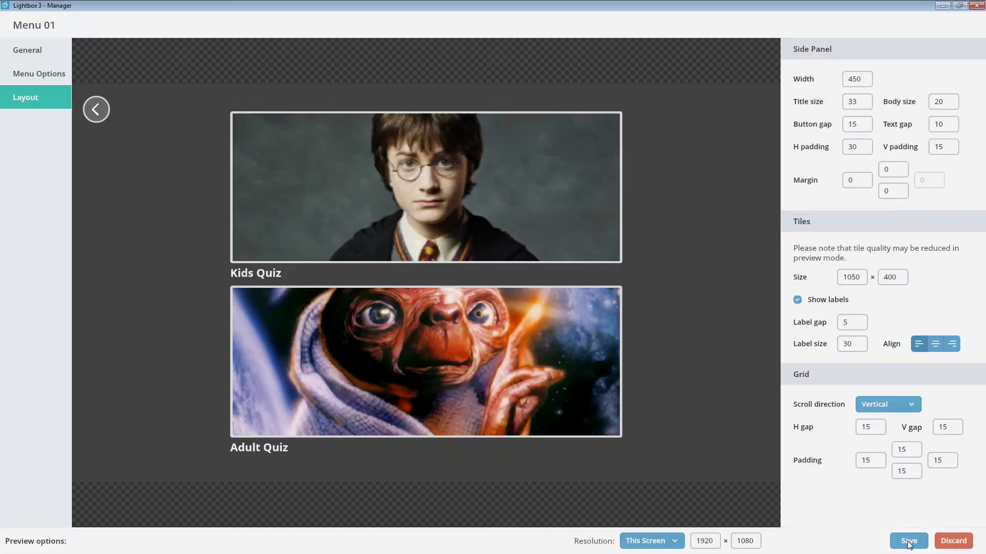
- Save the menu screen and set it as the home screen
left_click(909, 542)
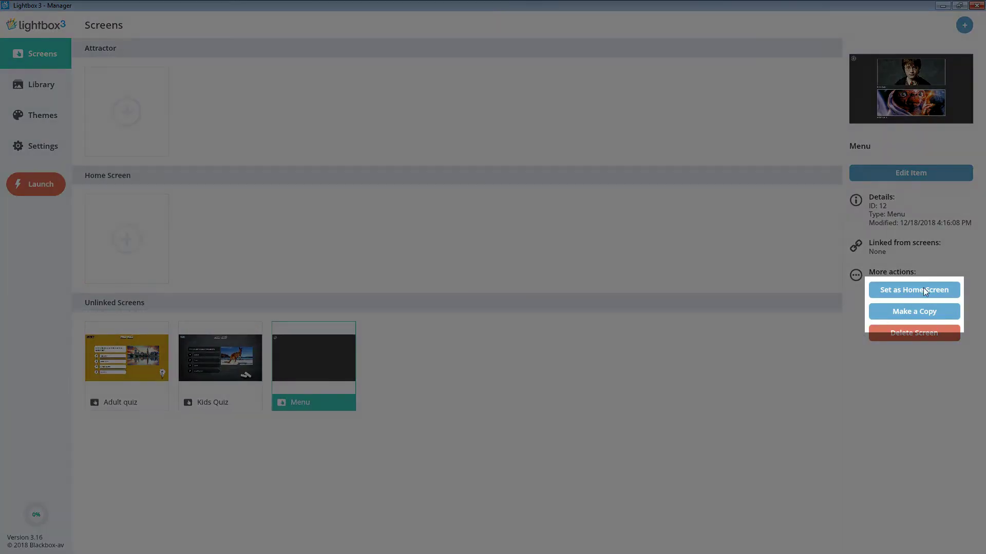
left_click(924, 291)
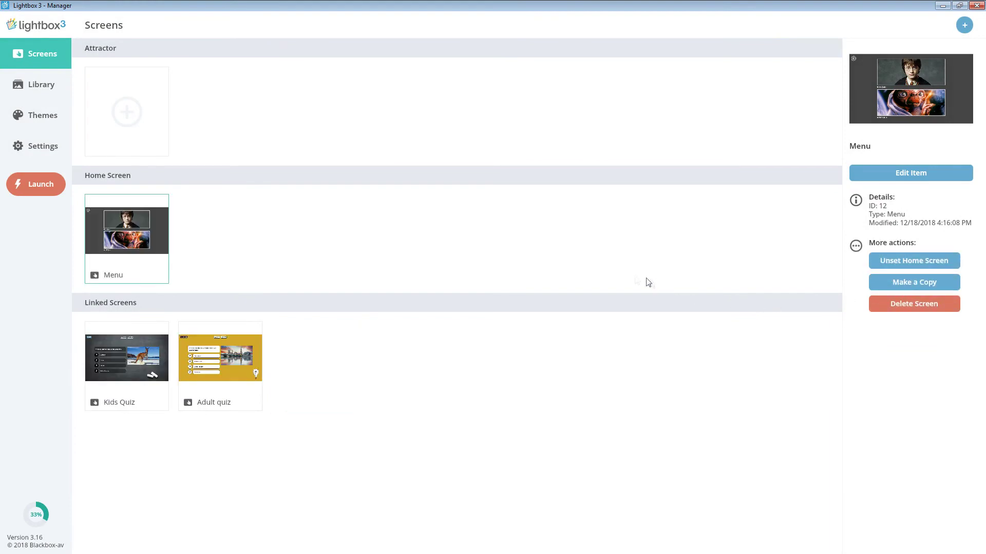
- Launch the Lightbox presentation, open the Kids Quiz from the home menu and start it
left_click(561, 268)
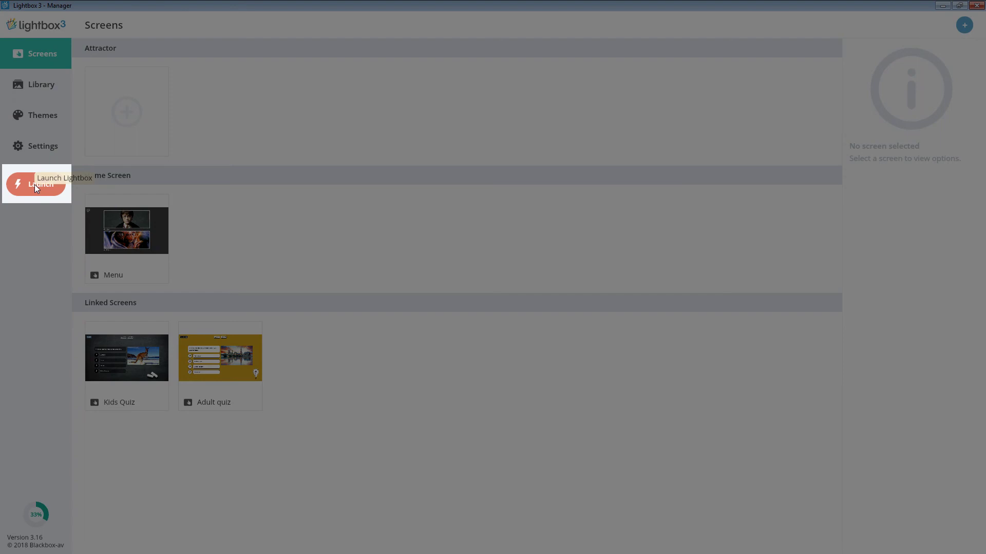
left_click(35, 184)
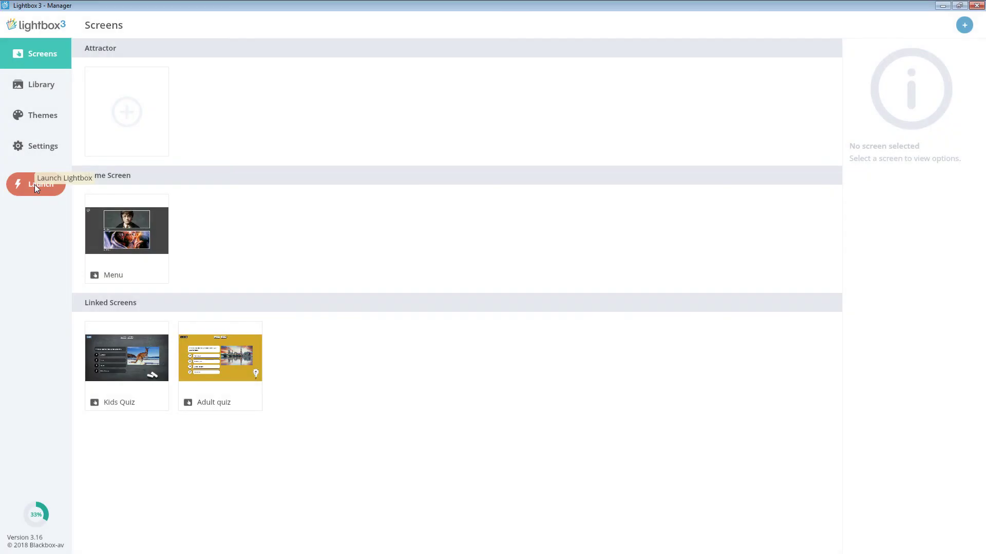
left_click(35, 184)
left_click(520, 309)
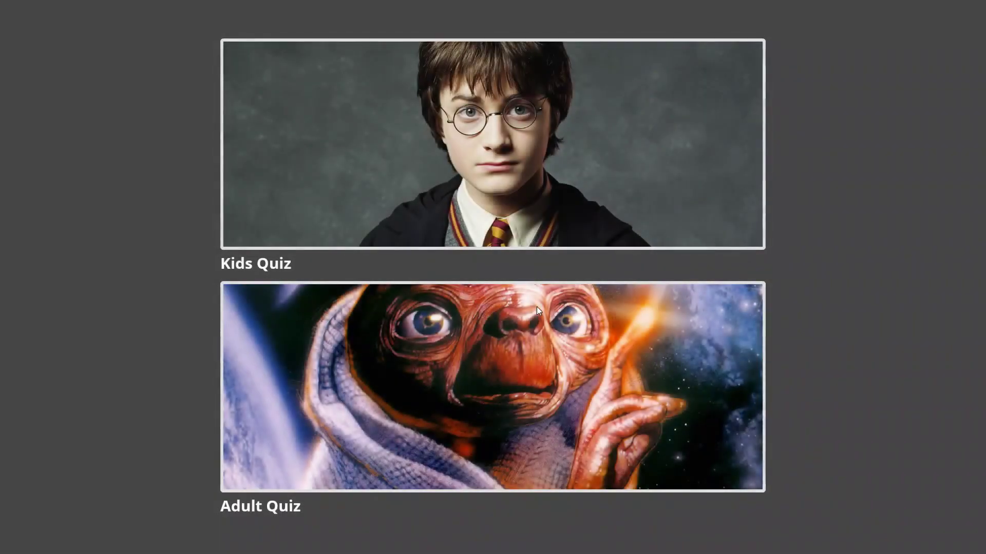
left_click(494, 153)
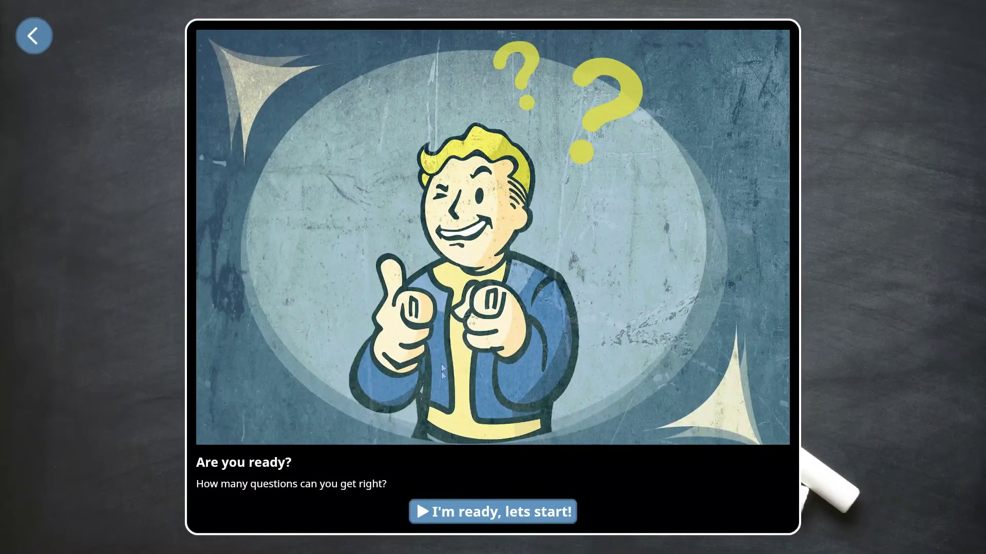
left_click(474, 511)
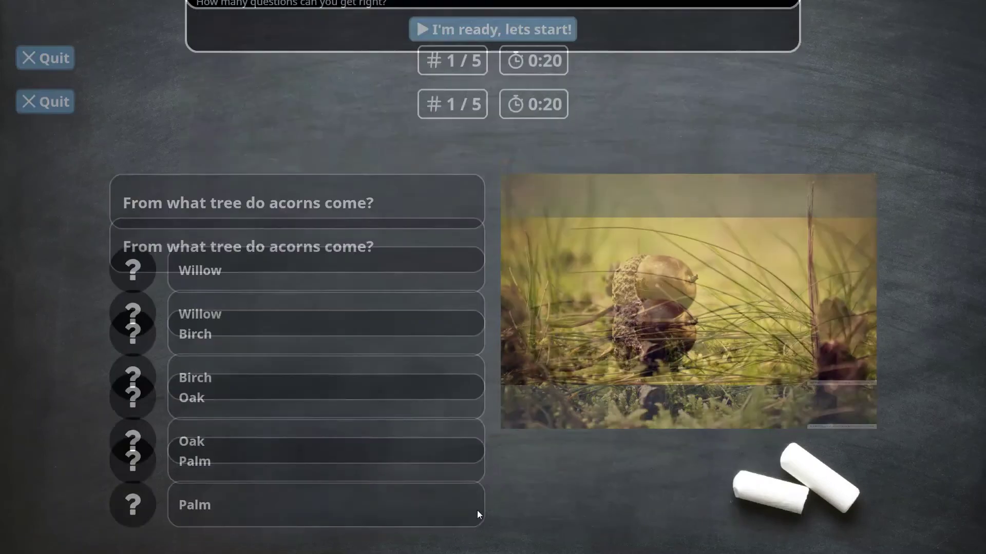
- Test the Kids Quiz by answering Oak to the acorn question and Honey to the bee question, continuing until the quiz is finished
left_click(369, 376)
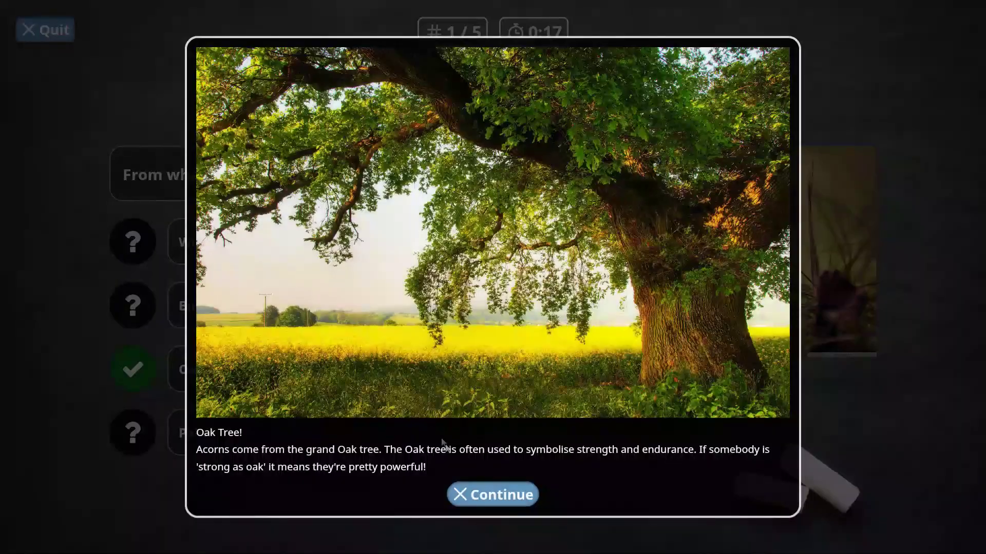
left_click(482, 494)
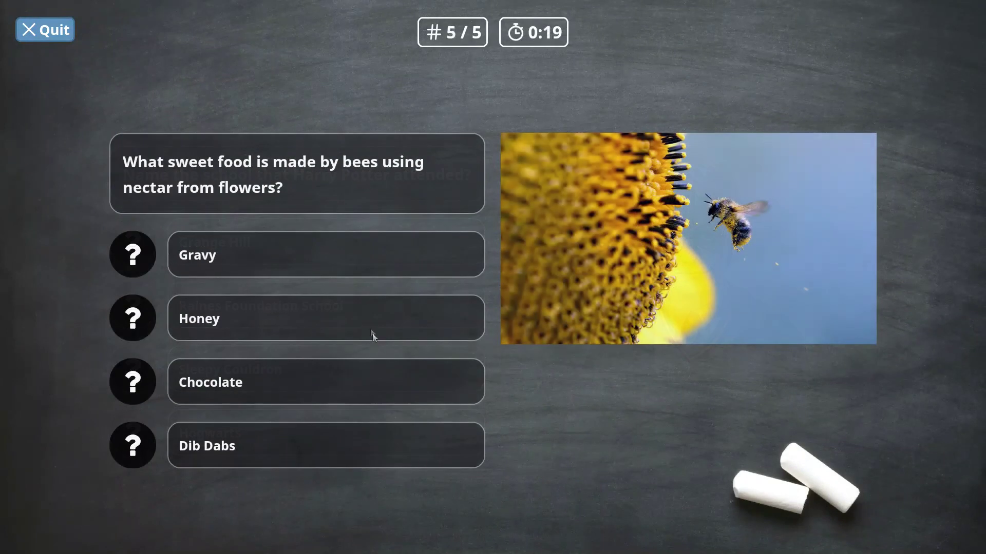
left_click(370, 320)
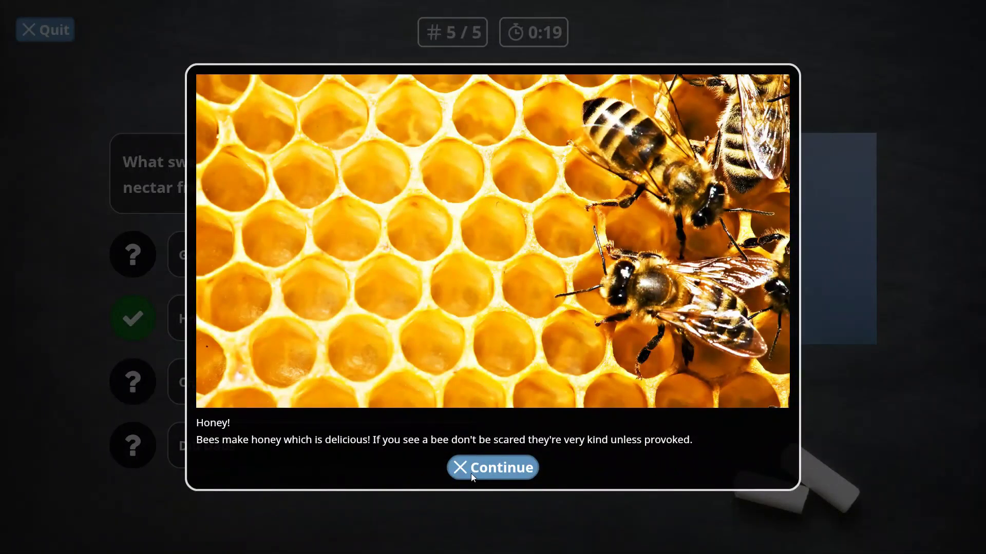
left_click(470, 473)
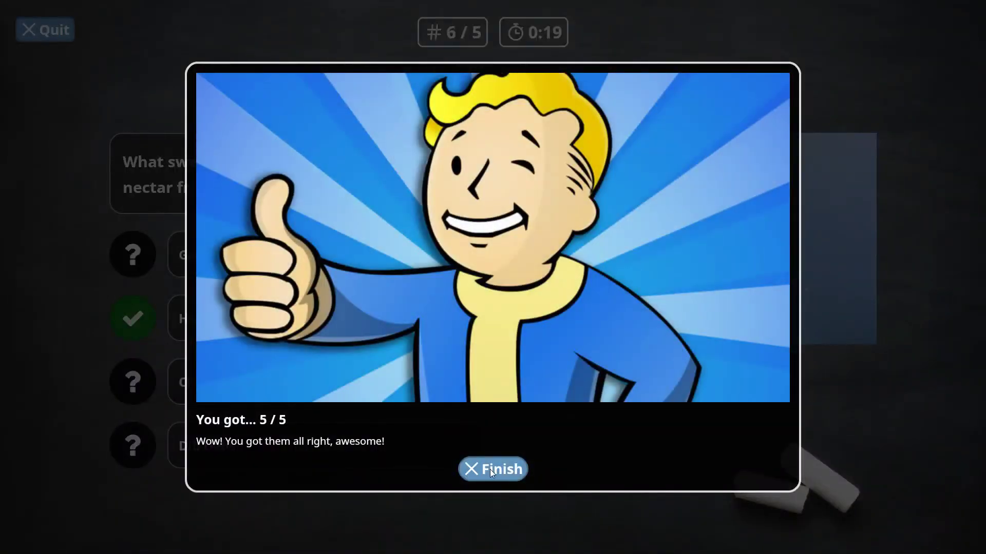
left_click(489, 469)
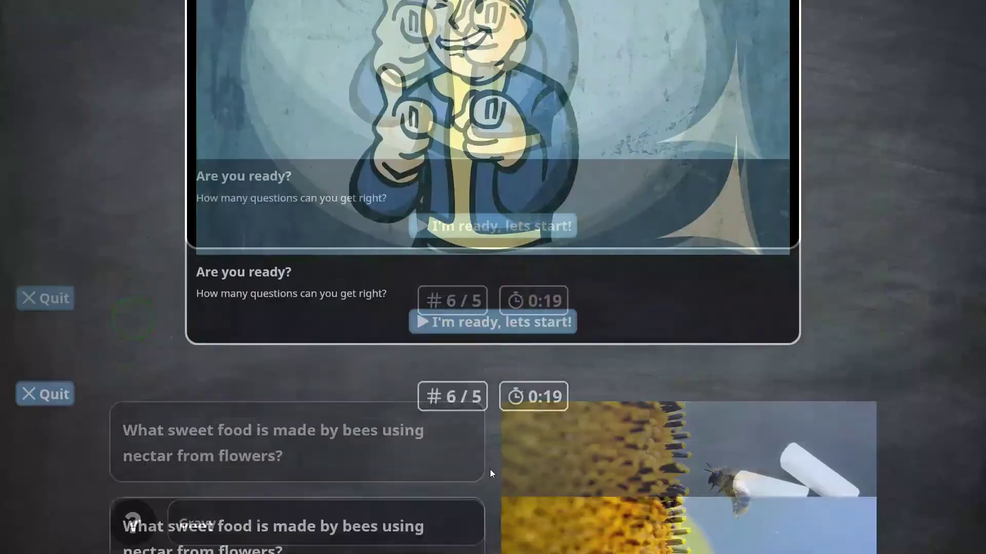